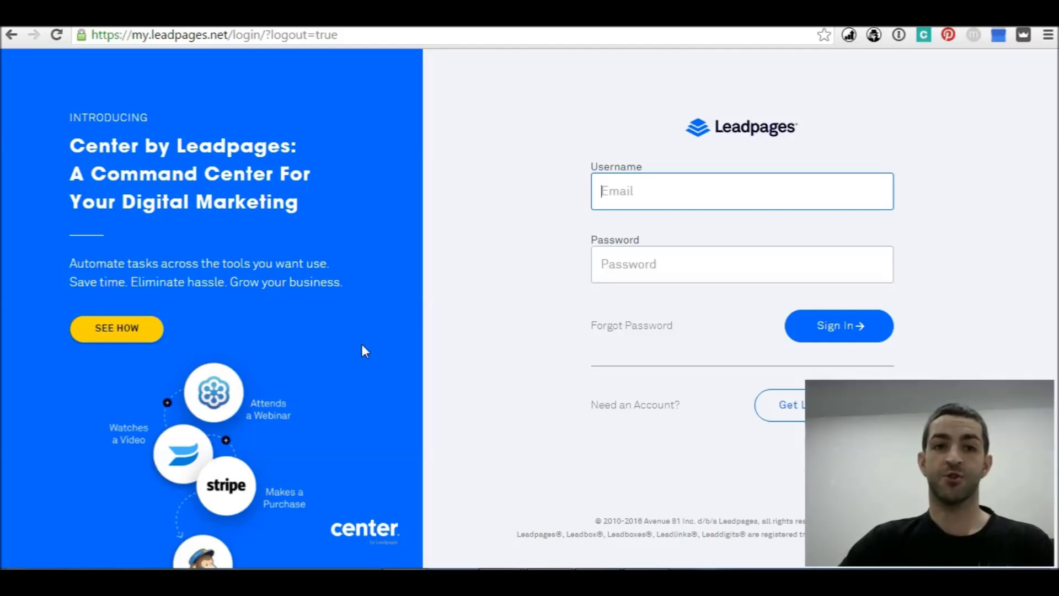
# Step: Search the master-resale-rights.com store for "Weight loss plr book"
pyautogui.click(300, 269)
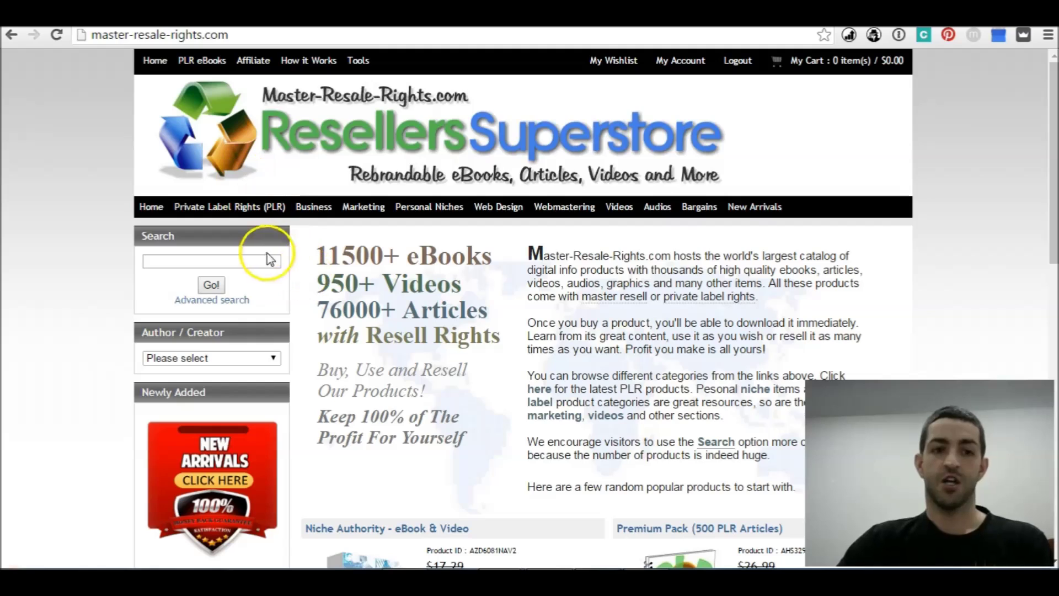
pyautogui.click(268, 260)
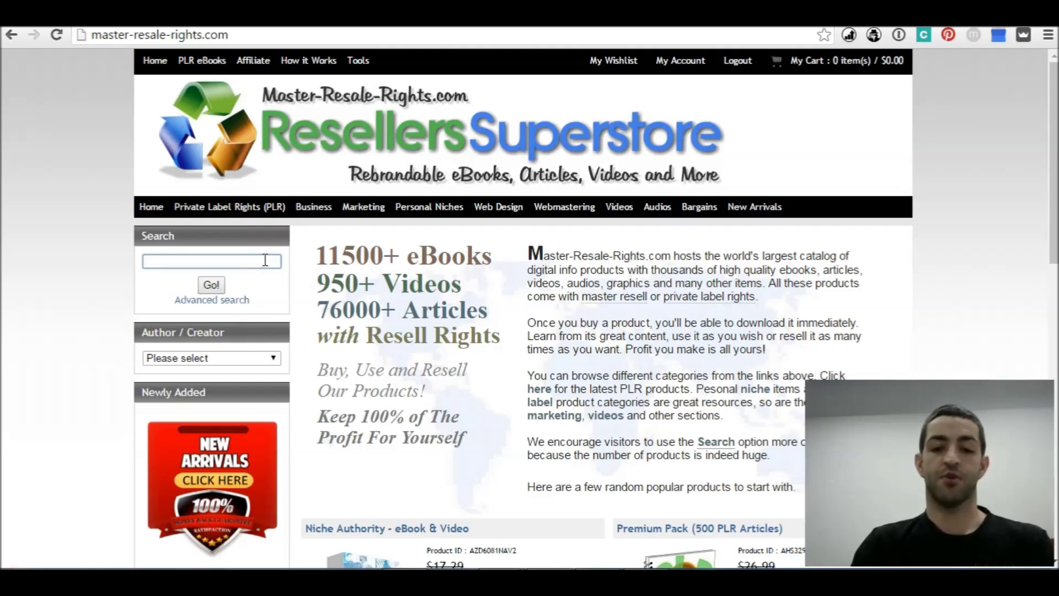
pyautogui.write('weigh')
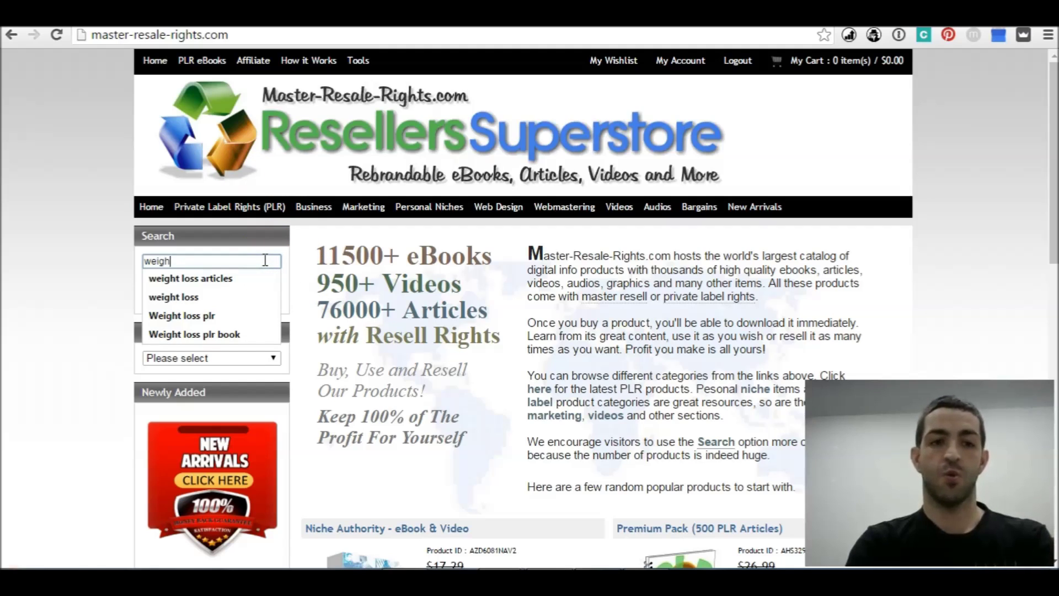
pyautogui.press('Down')
pyautogui.press('Down')
pyautogui.press('Down')
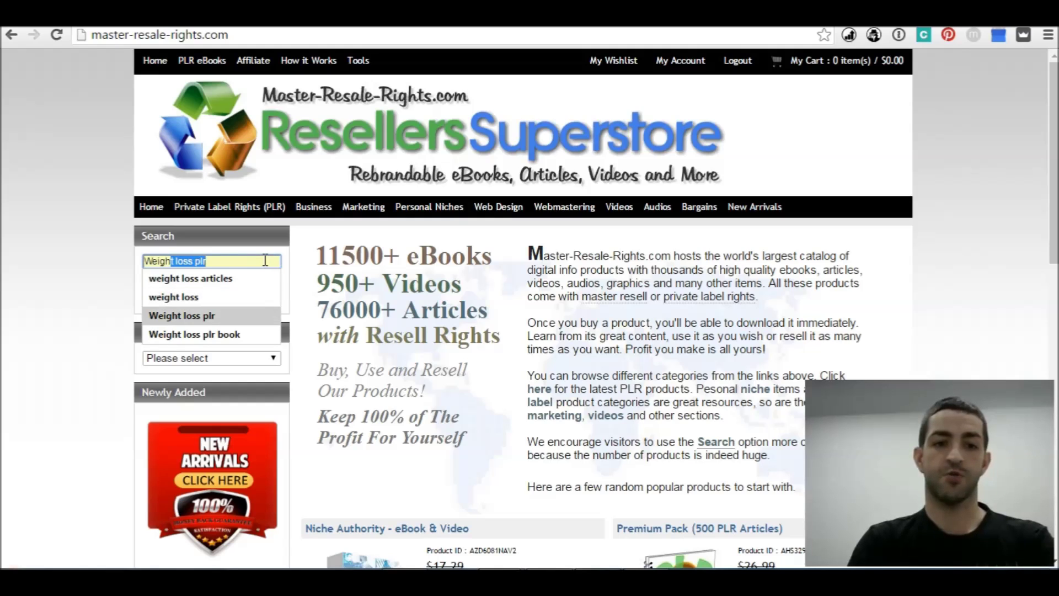
pyautogui.press('Down')
pyautogui.press('Return')
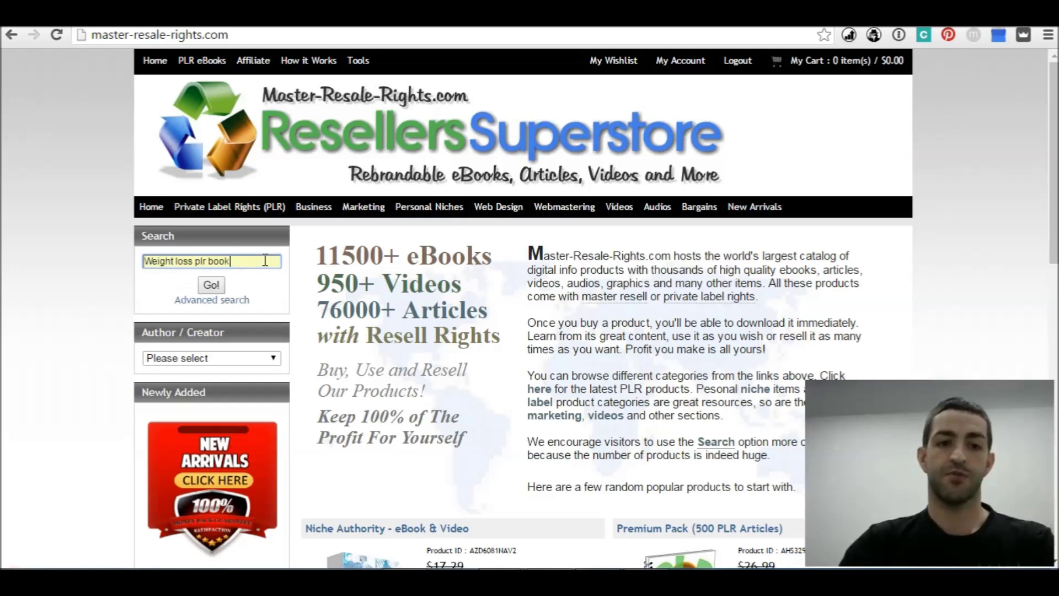
pyautogui.press('Return')
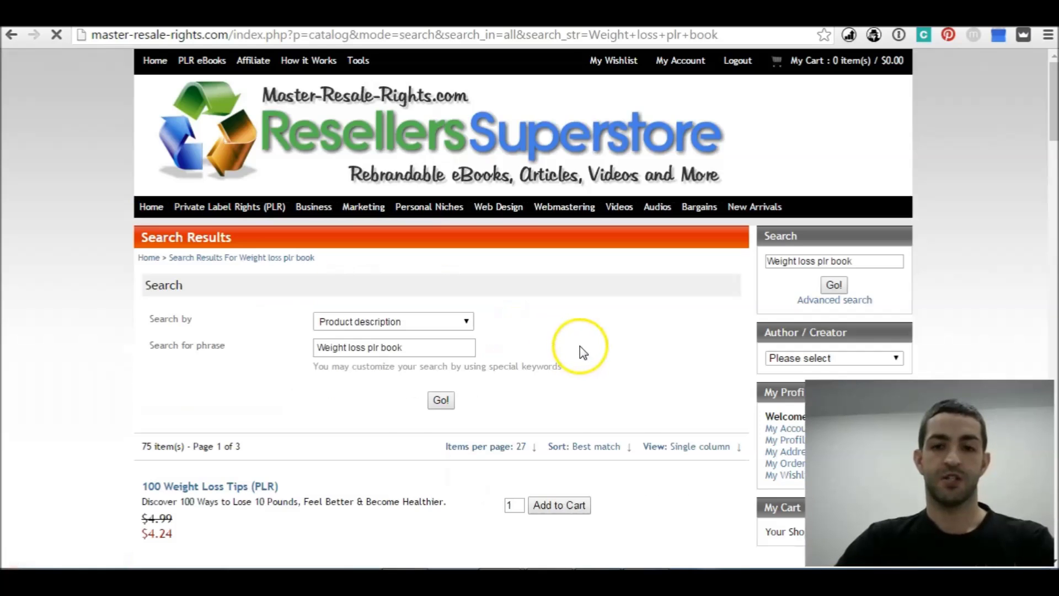
# Step: Browse the first page of search results for suitable weight loss ebooks
pyautogui.scroll(-1, 651, 367)
pyautogui.moveTo(678, 369)
pyautogui.scroll(-10, 606, 428)
pyautogui.scroll(-9, 629, 436)
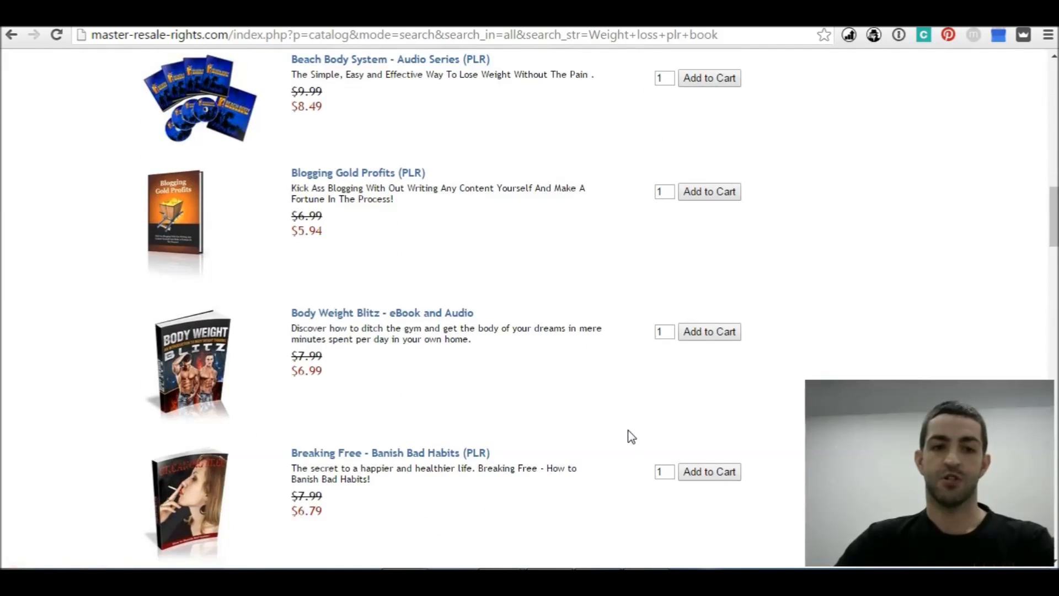
pyautogui.scroll(-8, 631, 436)
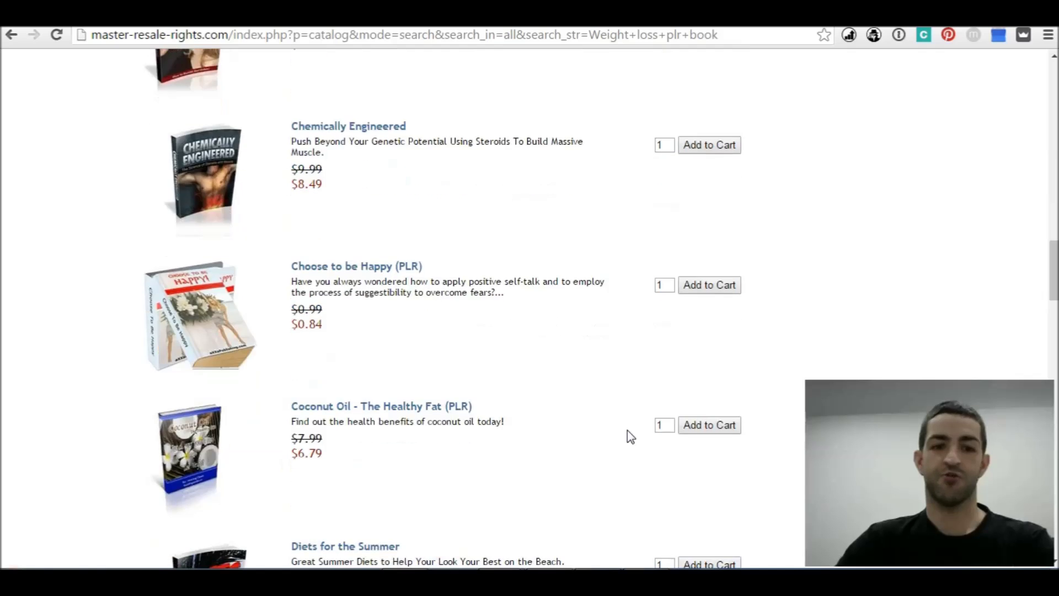
pyautogui.scroll(-10, 628, 431)
pyautogui.scroll(-19, 629, 435)
pyautogui.scroll(-12, 629, 435)
pyautogui.click(473, 374)
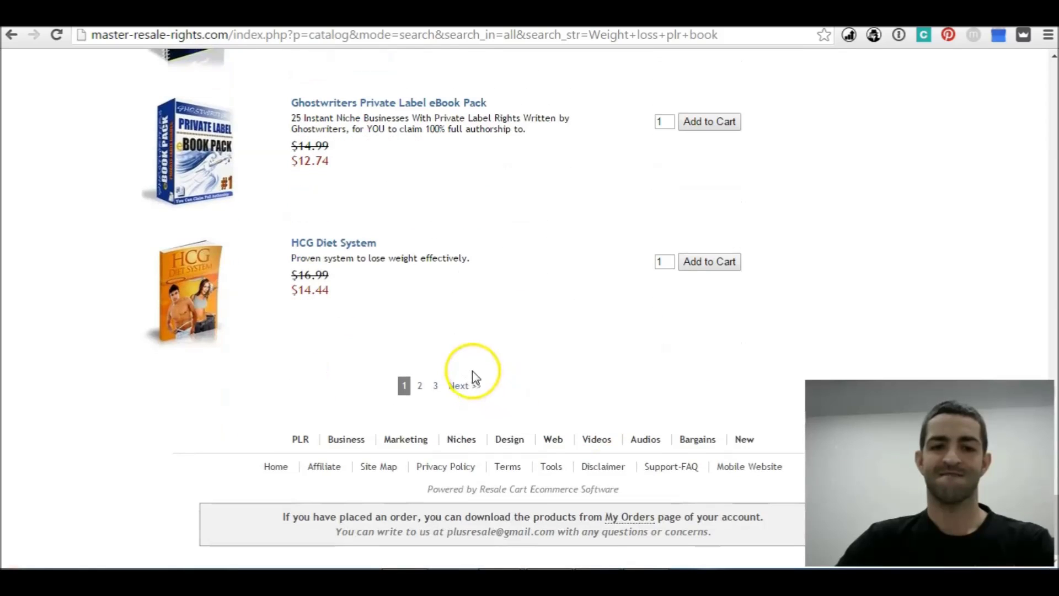
# Step: Open the second page of search results and look through its weight loss products down to the end
pyautogui.click(466, 386)
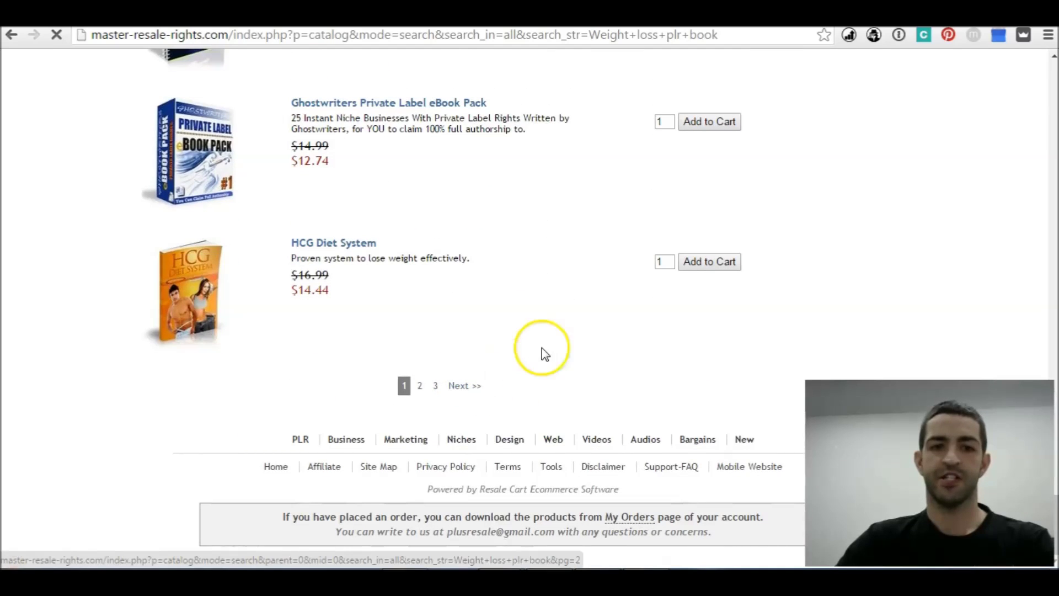
pyautogui.scroll(-4, 523, 341)
pyautogui.scroll(-15, 525, 346)
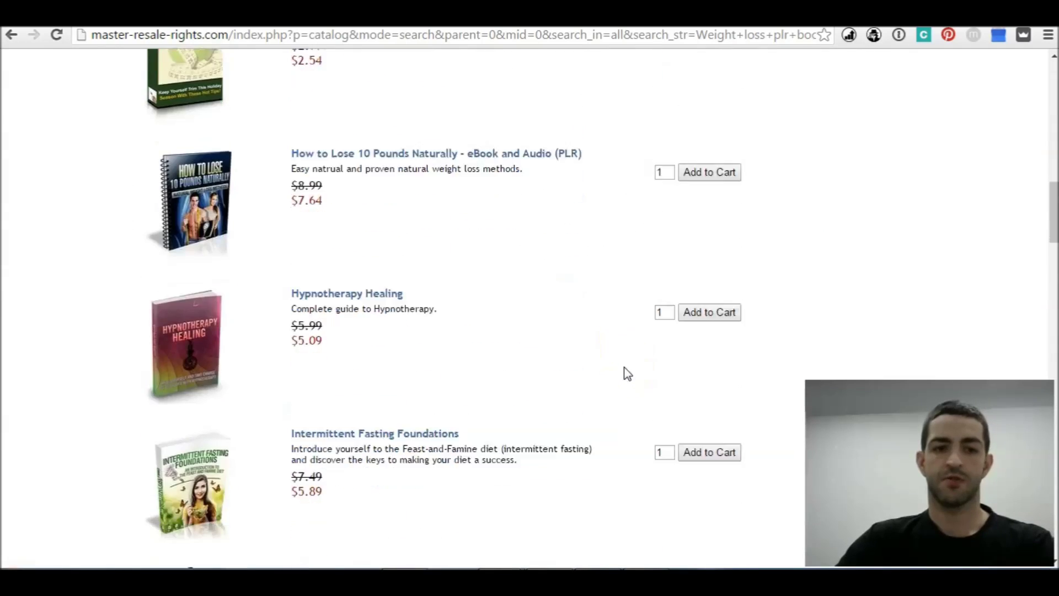
pyautogui.scroll(-19, 624, 367)
pyautogui.scroll(-3, 627, 372)
pyautogui.scroll(3, 627, 373)
pyautogui.scroll(-16, 627, 374)
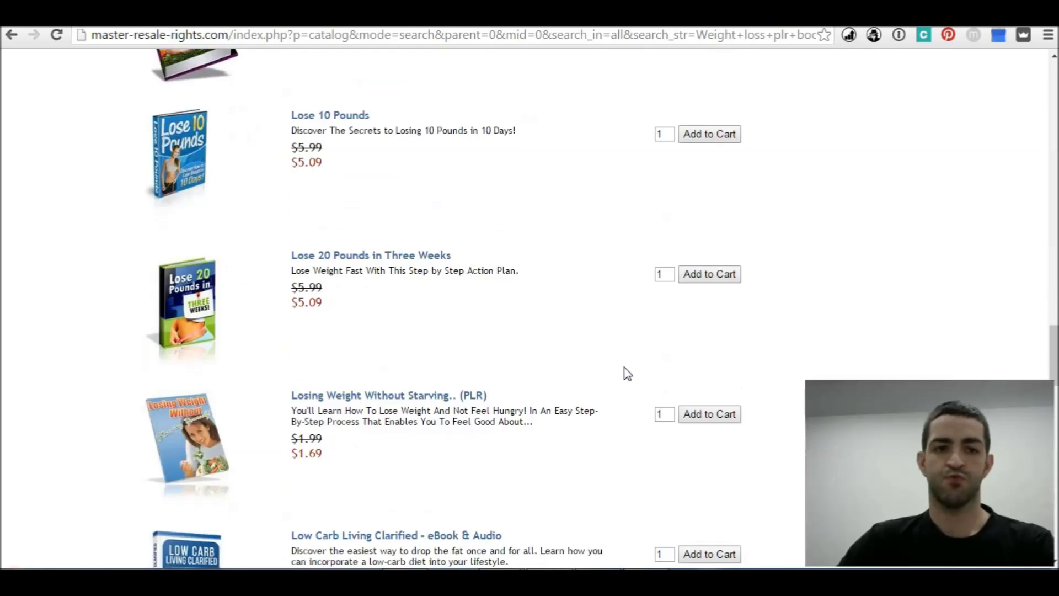
pyautogui.scroll(-14, 627, 373)
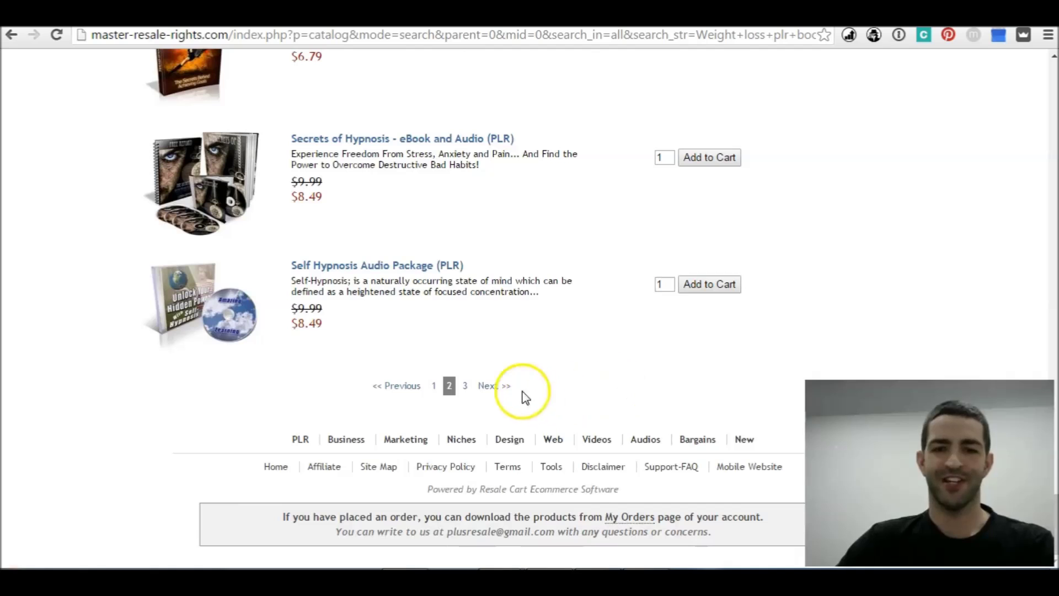
# Step: Open the third results page and add The 7 Keys To Body Transformation (PLR) to the cart with quantity 1
pyautogui.click(511, 387)
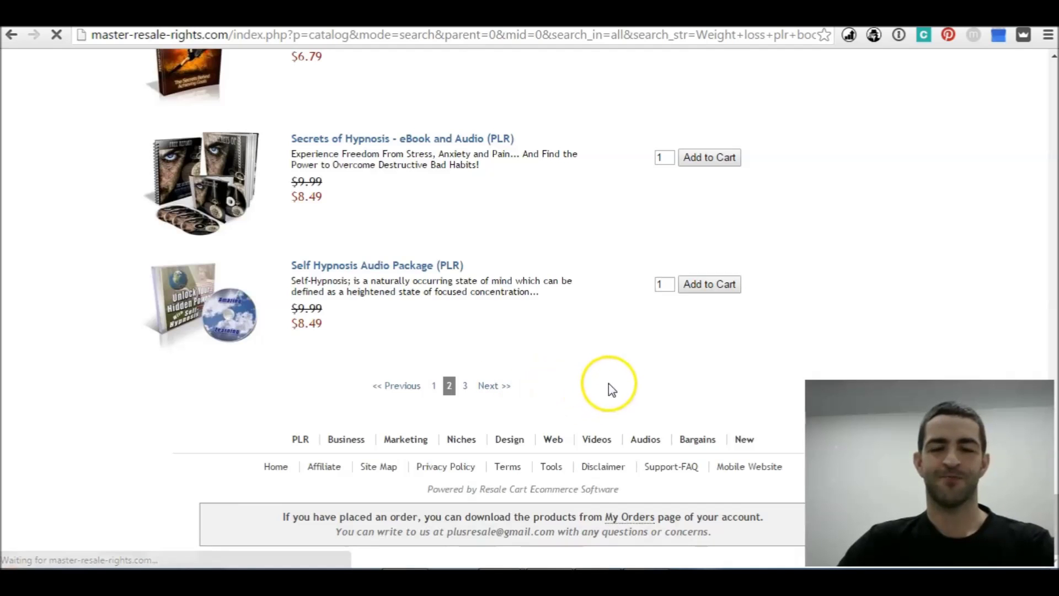
pyautogui.scroll(-3, 596, 380)
pyautogui.scroll(-16, 585, 380)
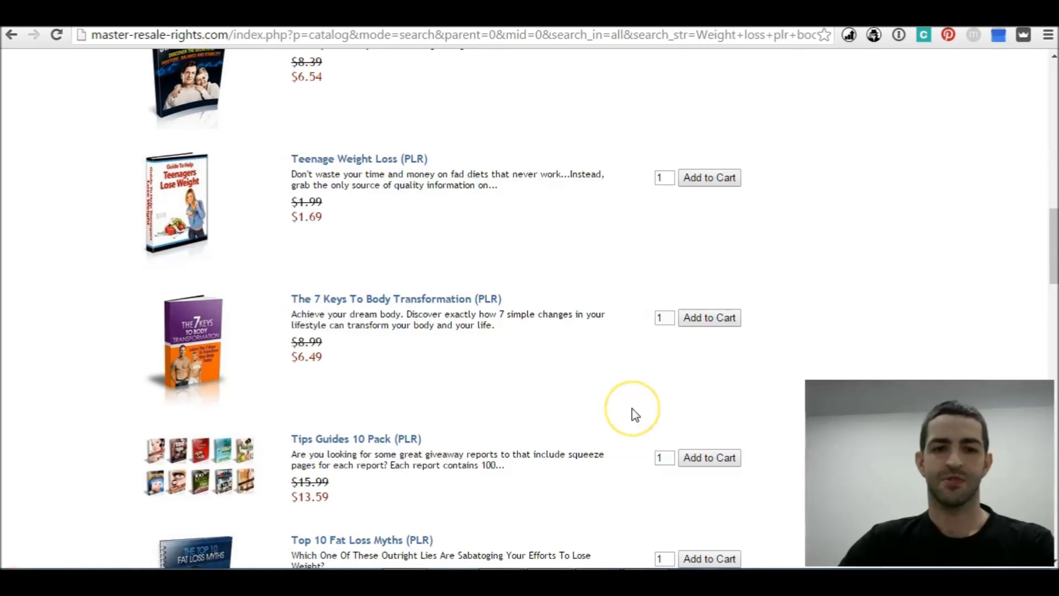
pyautogui.scroll(-9, 636, 415)
pyautogui.scroll(8, 636, 415)
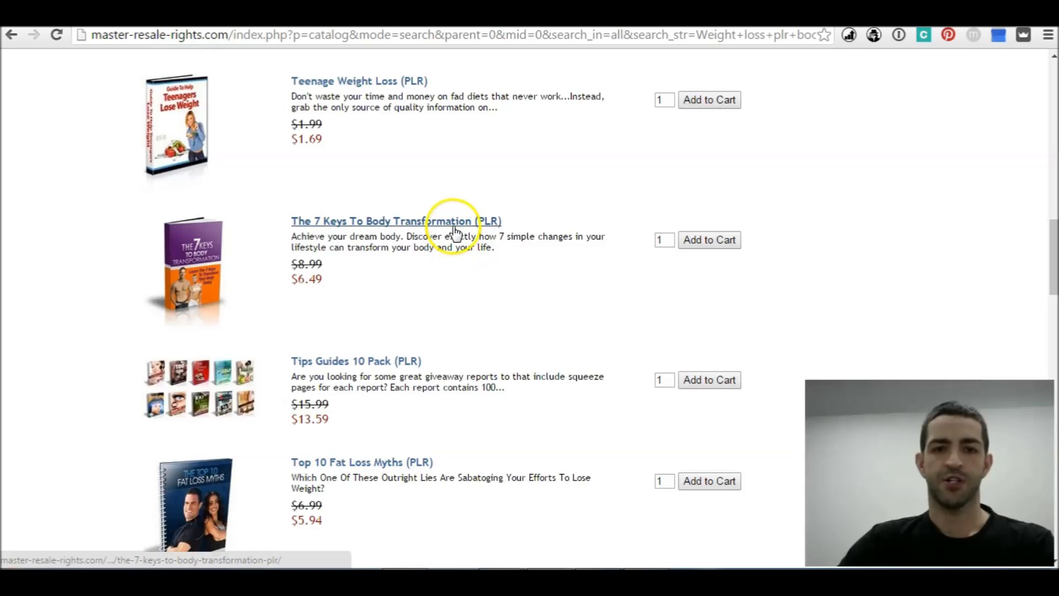
pyautogui.click(724, 245)
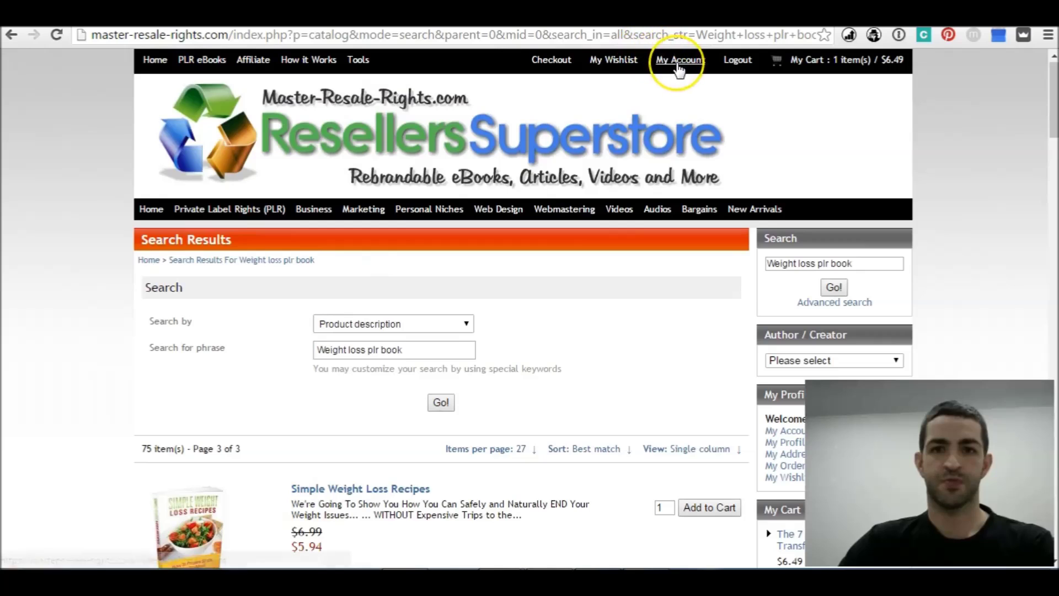
# Step: Open the product page of The 7 Keys To Body Transformation (PLR) from the cart listing
pyautogui.scroll(-5, 772, 275)
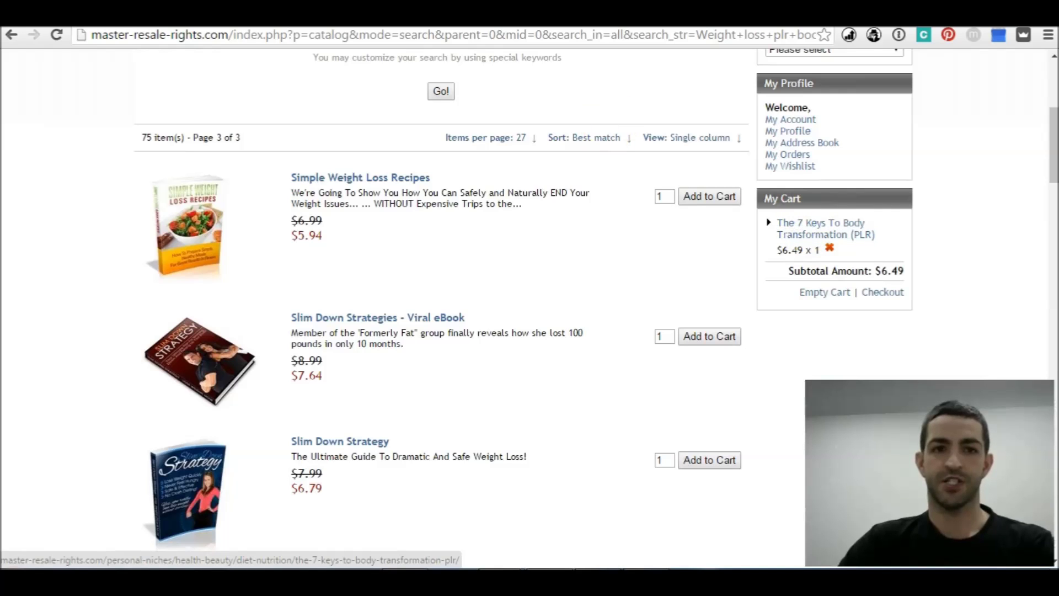
pyautogui.click(822, 228)
pyautogui.click(273, 193)
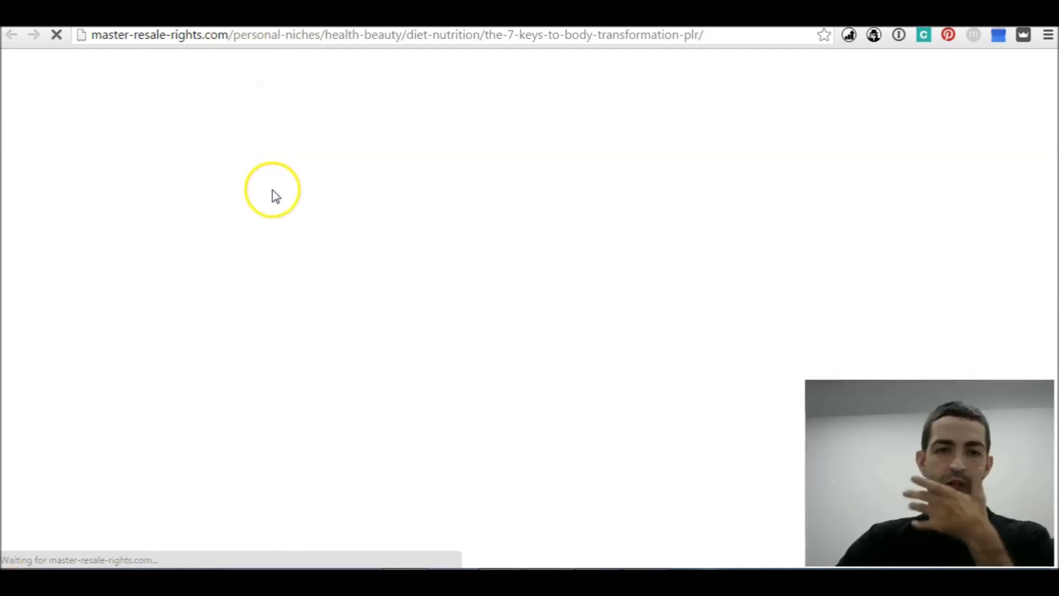
# Step: Review the ebook's description, reseller tools and distribution rights, and proceed to checkout with the cart
pyautogui.scroll(-1, 380, 341)
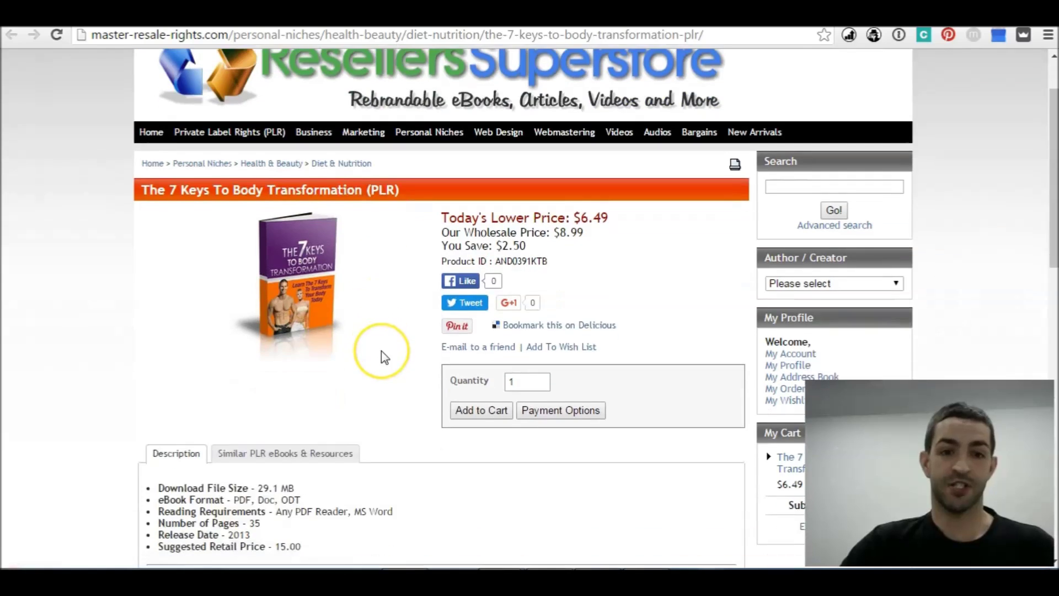
pyautogui.scroll(-4, 381, 353)
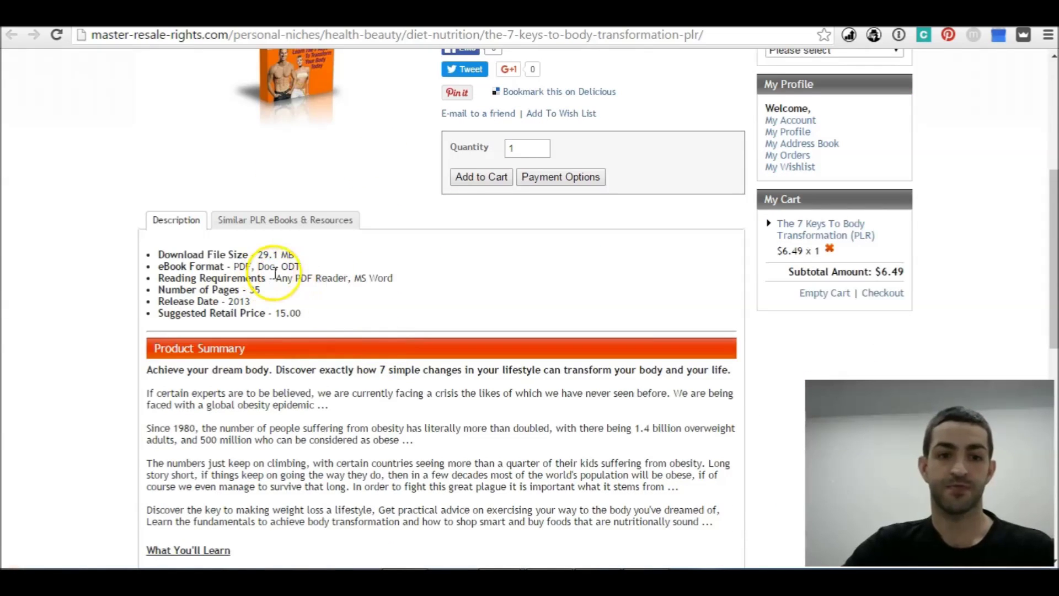
pyautogui.scroll(-1, 287, 292)
pyautogui.scroll(-3, 386, 308)
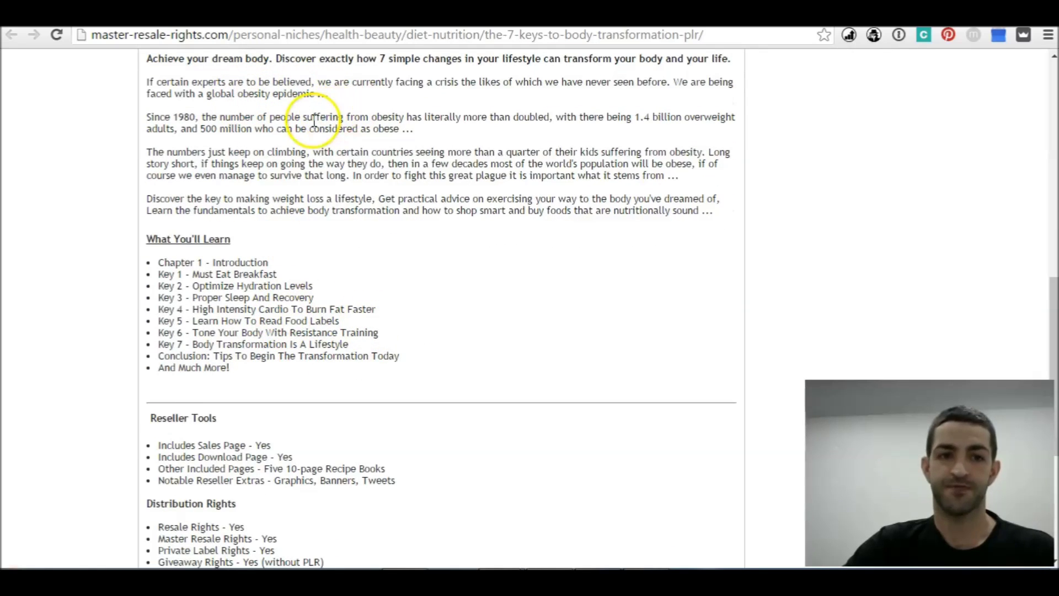
pyautogui.scroll(-3, 350, 279)
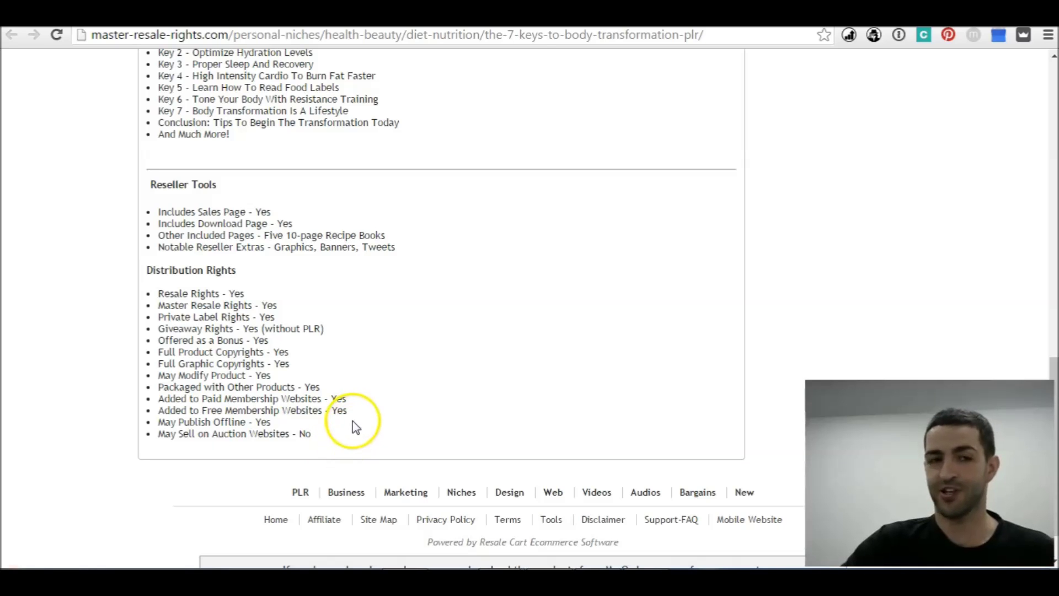
pyautogui.scroll(10, 350, 425)
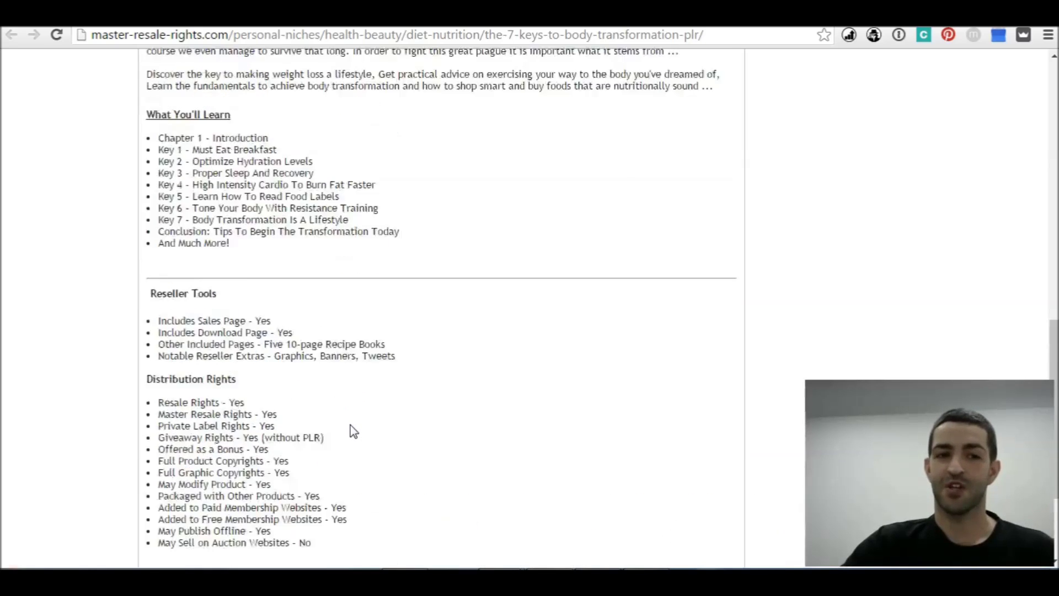
pyautogui.scroll(1, 475, 449)
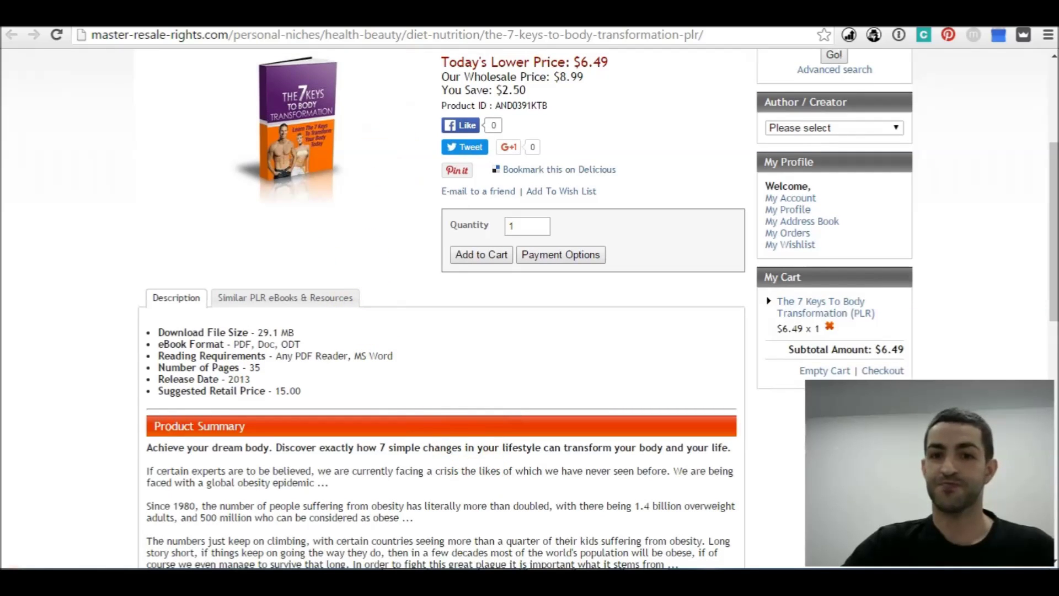
pyautogui.scroll(-3, 870, 229)
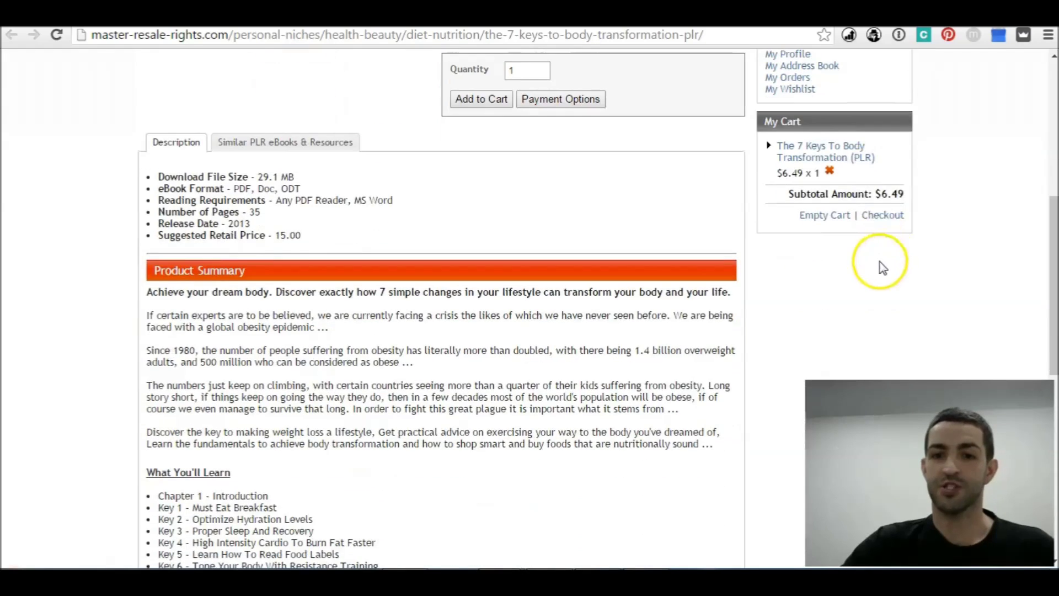
pyautogui.click(888, 218)
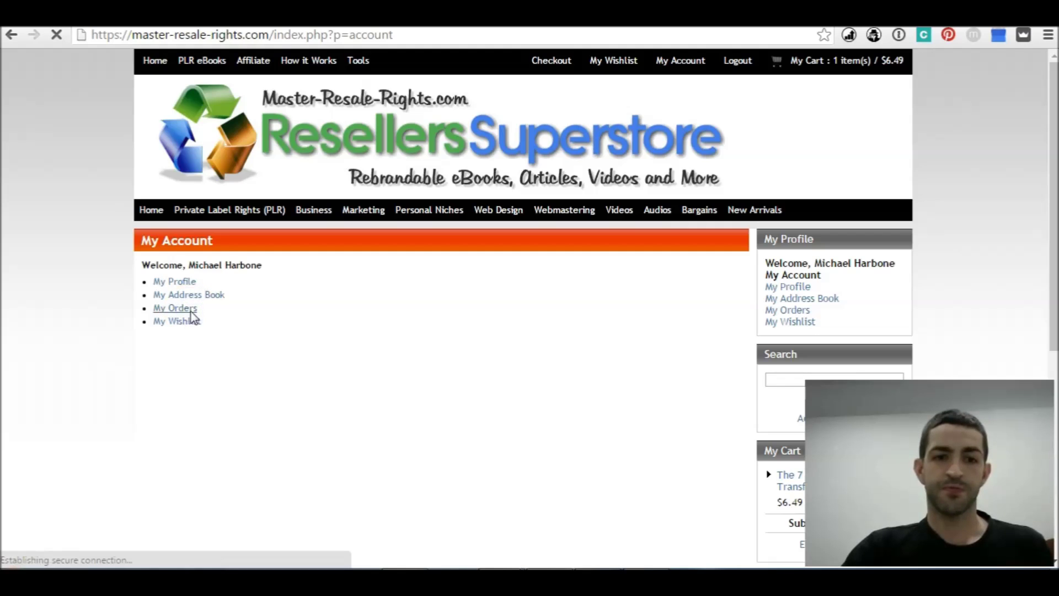
# Step: Enlarge the My Orders page and open the details of the completed order
pyautogui.scroll(5, 475, 469)
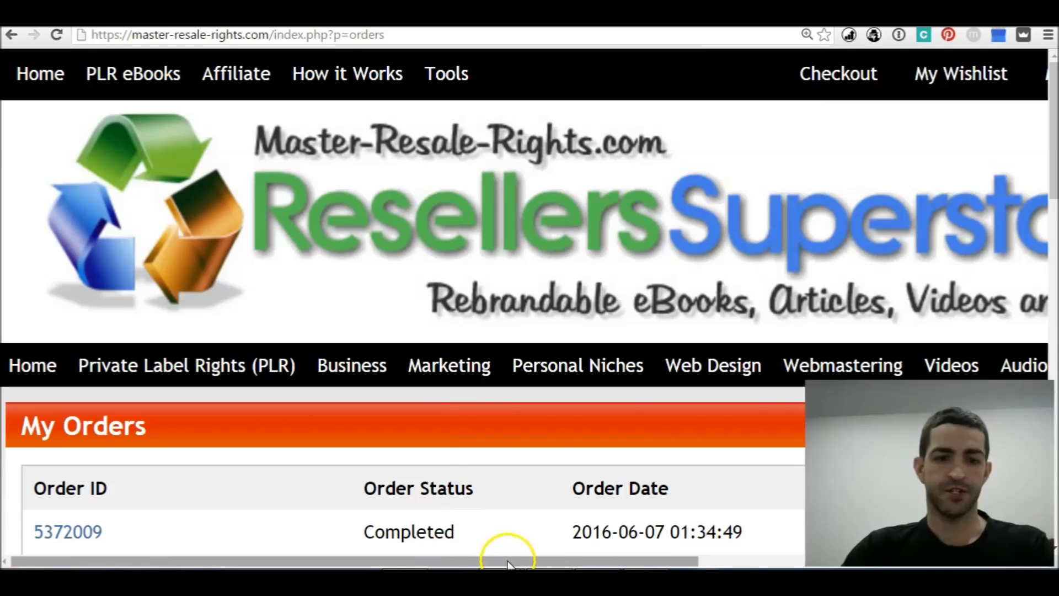
pyautogui.moveTo(510, 564); pyautogui.dragTo(782, 546)
pyautogui.click(710, 534)
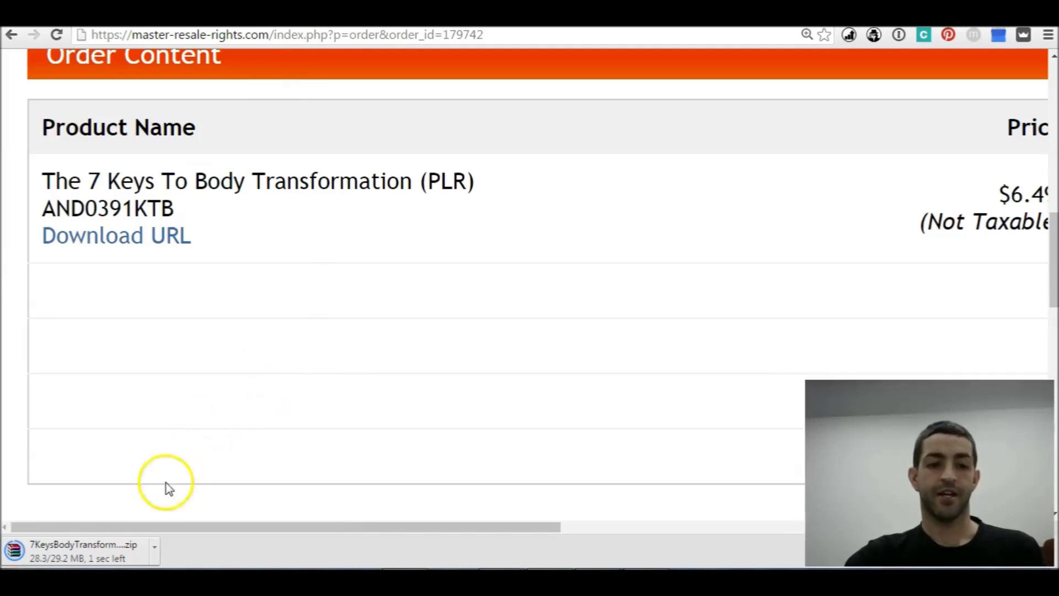
# Step: Open the downloaded 7KeysBodyTransformNd.zip archive in WinRAR and select the 7KeysBodyTransform folder inside it
pyautogui.click(107, 544)
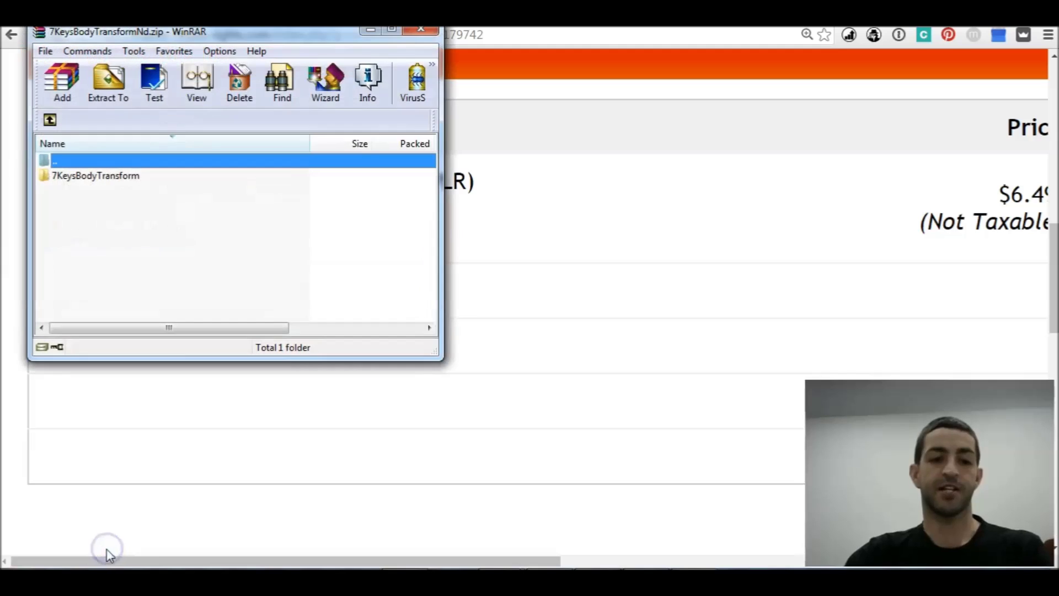
pyautogui.click(139, 181)
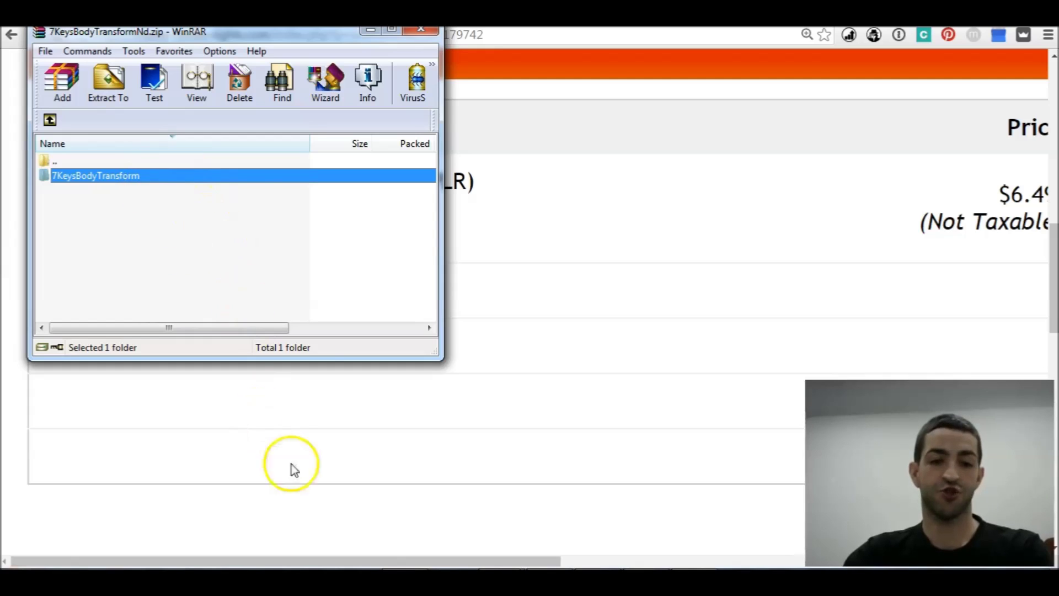
# Step: Switch to the Downloads folder window and close the book Properties window
pyautogui.click(497, 579)
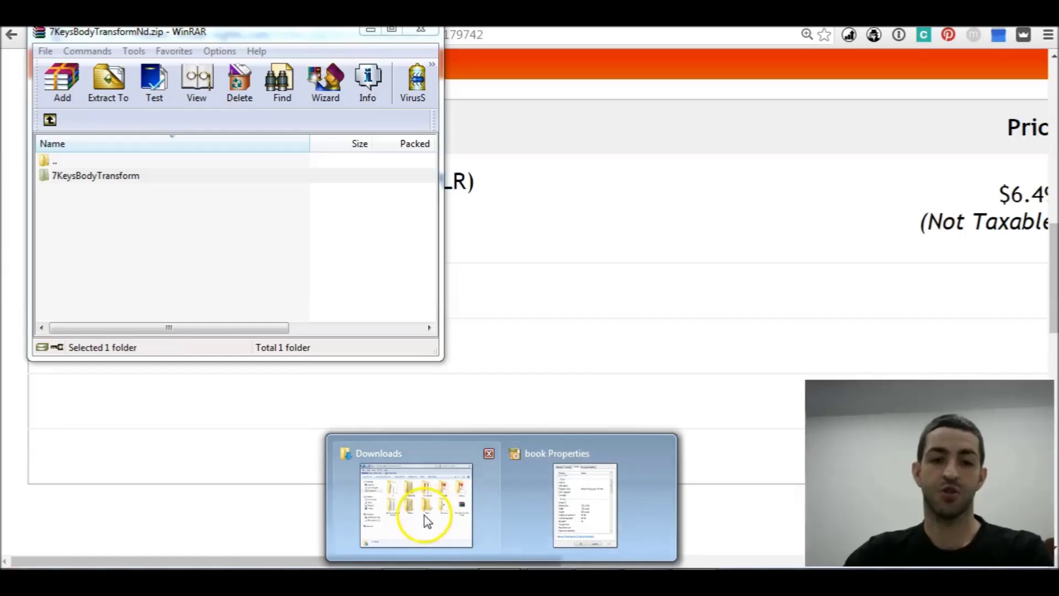
pyautogui.click(426, 520)
pyautogui.moveTo(503, 579)
pyautogui.click(656, 454)
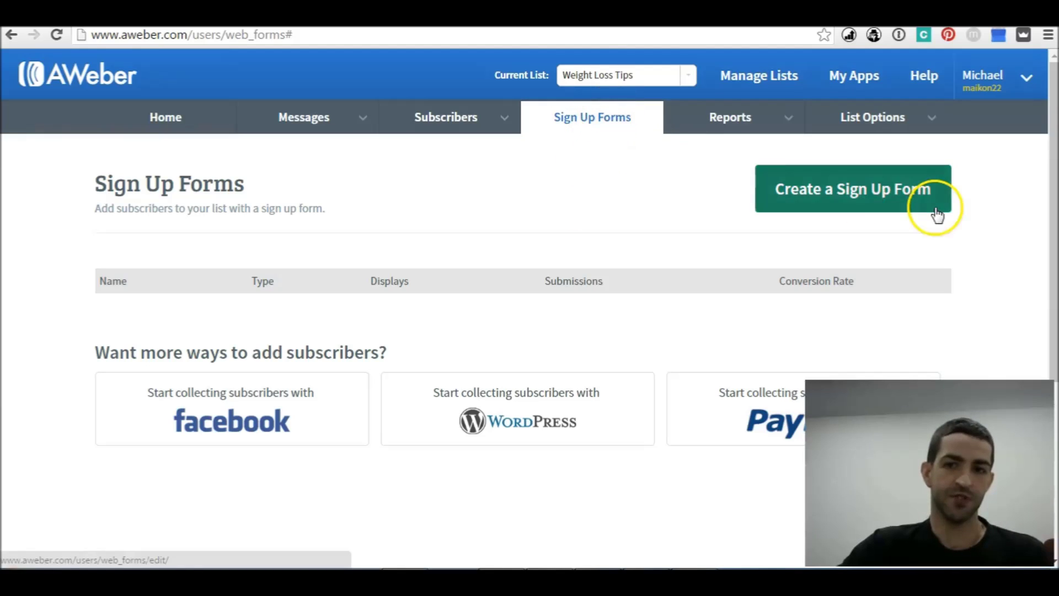
# Step: Create a new sign-up form for the list, keep the default name-and-email design, and proceed to its settings
pyautogui.click(882, 198)
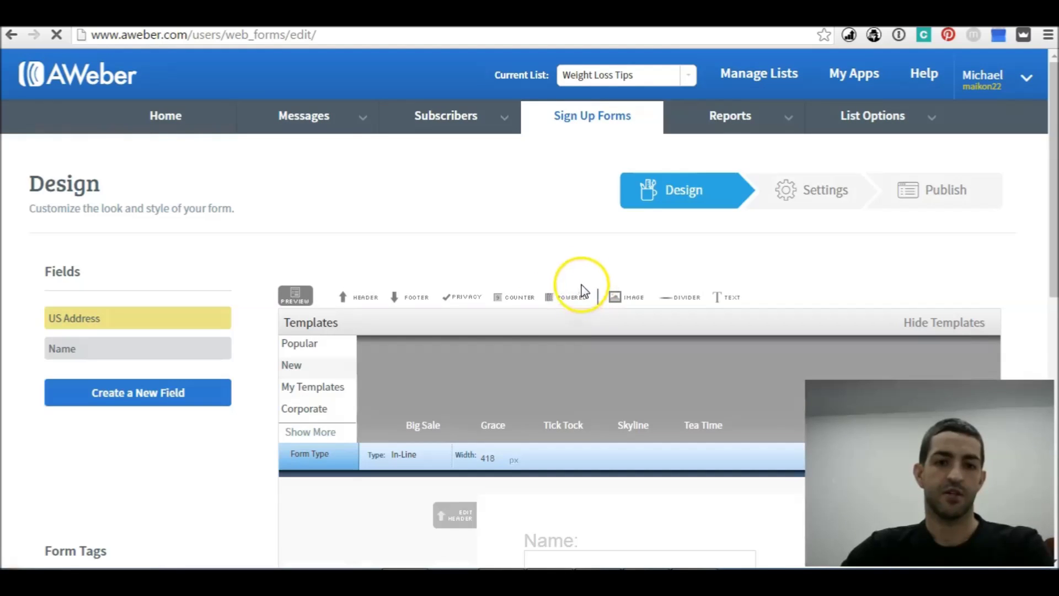
pyautogui.scroll(-5, 325, 292)
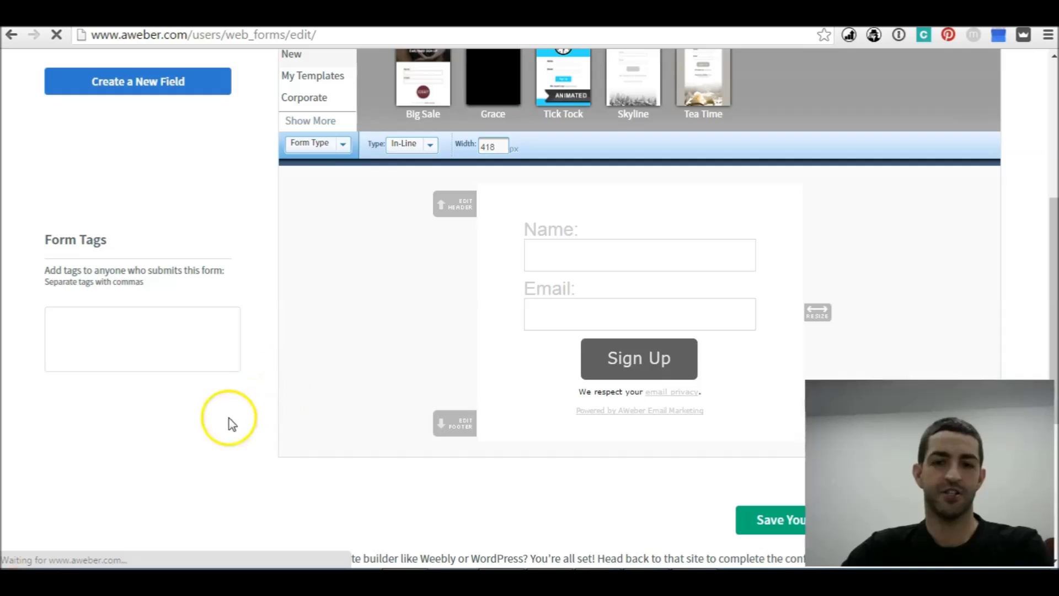
pyautogui.scroll(-2, 577, 473)
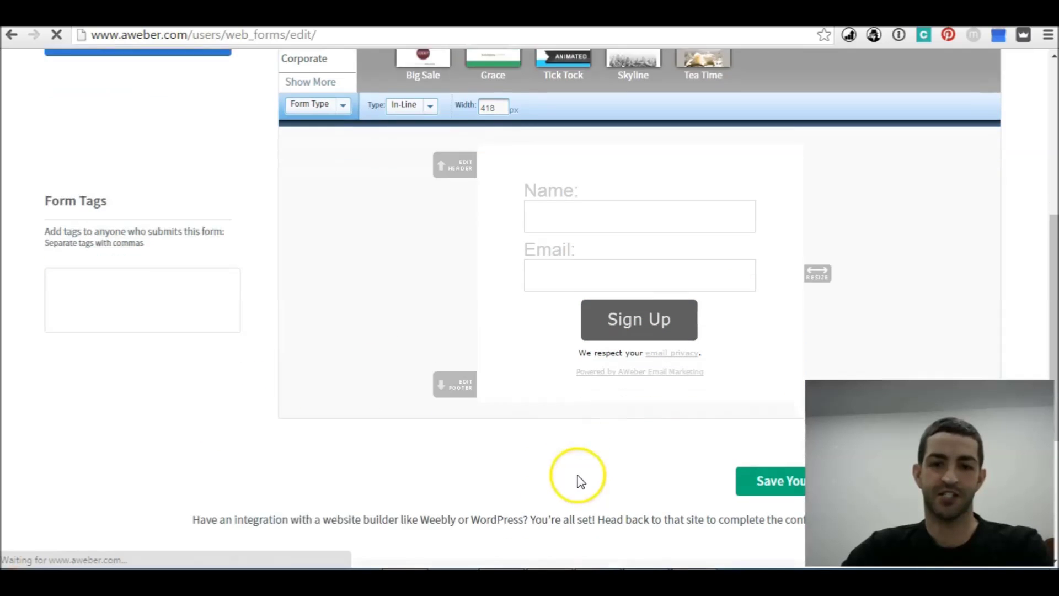
pyautogui.scroll(-2, 634, 448)
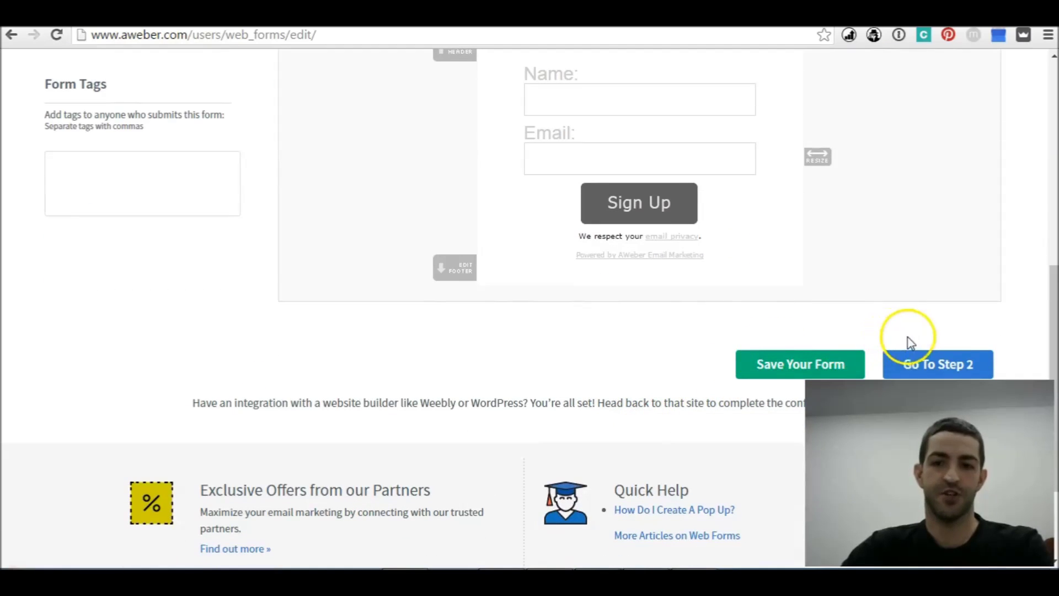
pyautogui.click(939, 361)
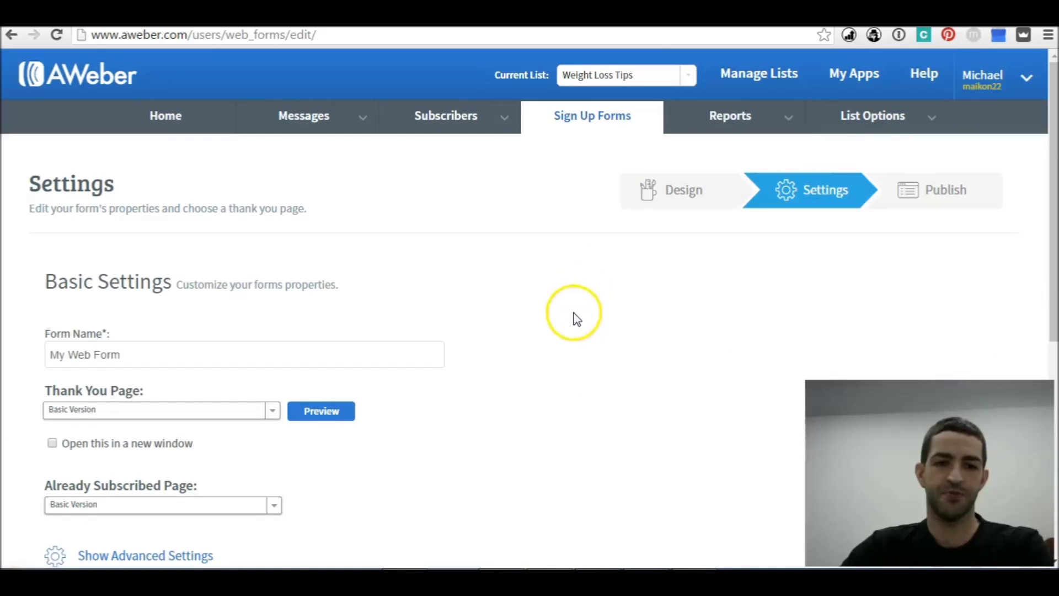
# Step: Rename the form as Weight Loss Form in its basic settings
pyautogui.scroll(-4, 568, 323)
pyautogui.moveTo(177, 118); pyautogui.dragTo(33, 106)
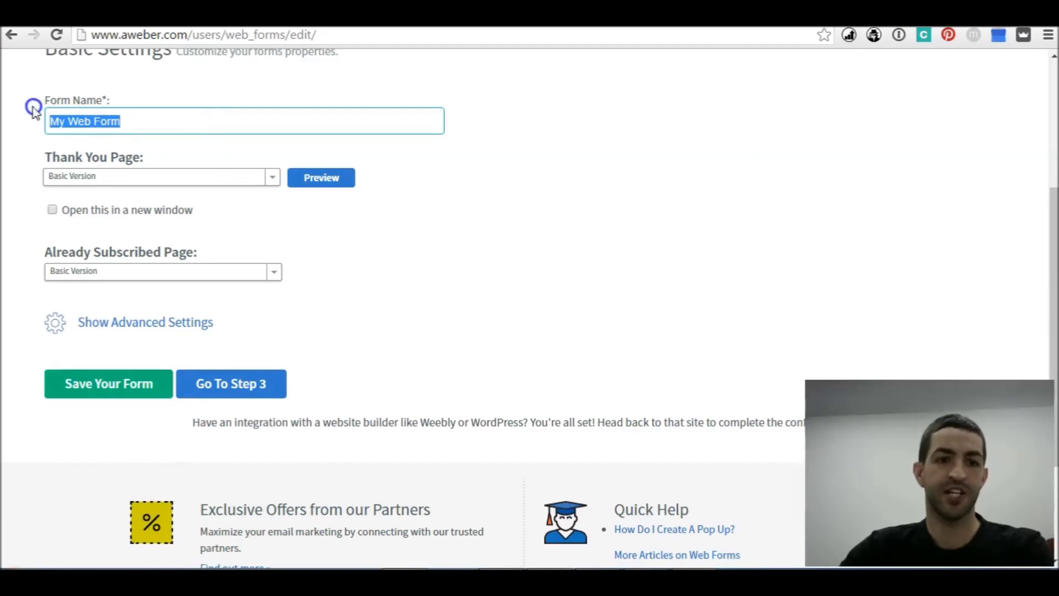
pyautogui.write('My')
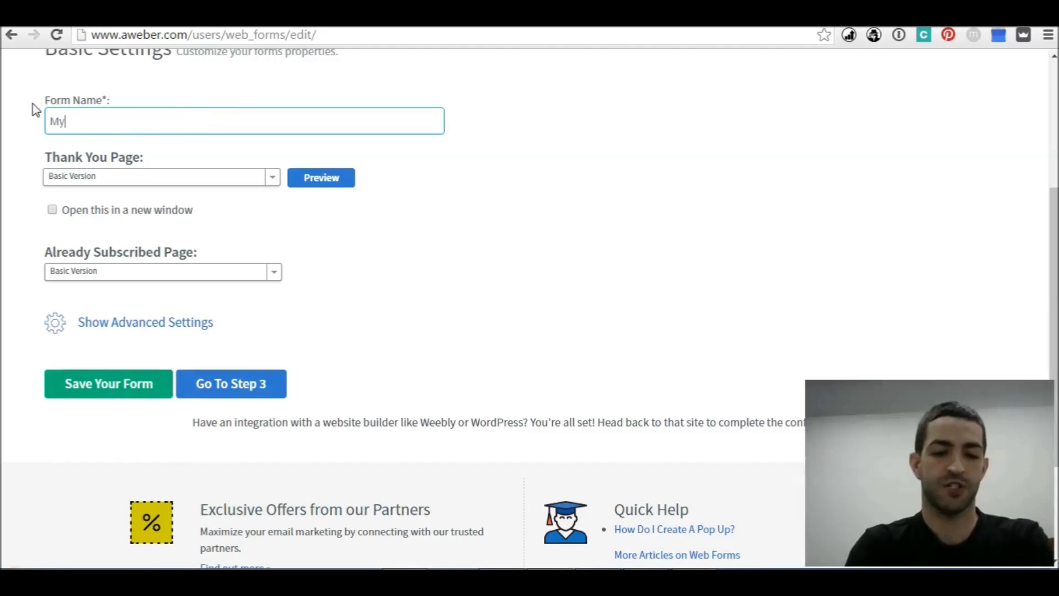
pyautogui.write(' Weight L')
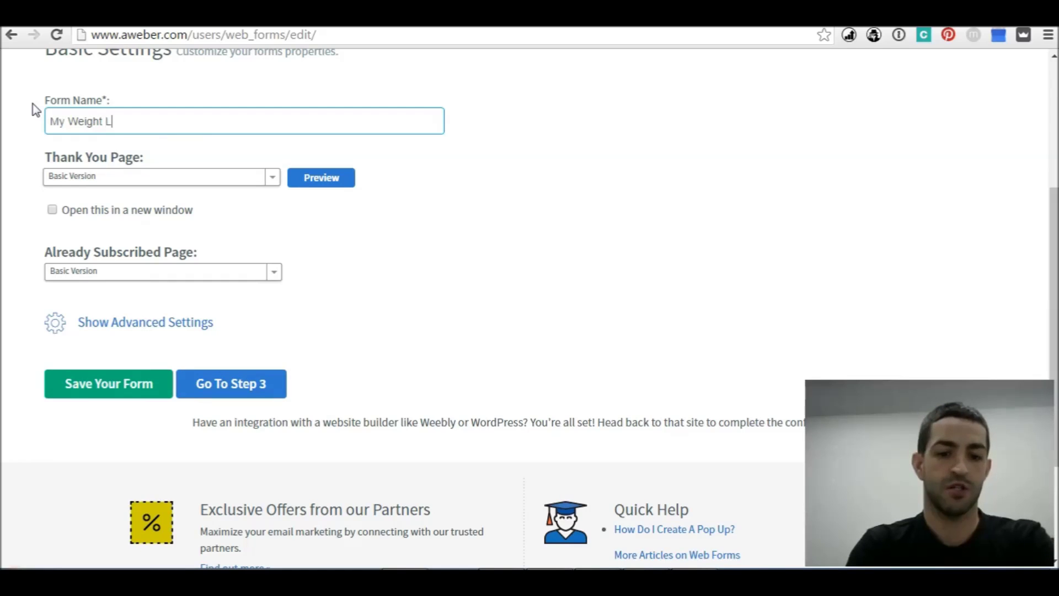
pyautogui.write('oss Form')
pyautogui.press('Home')
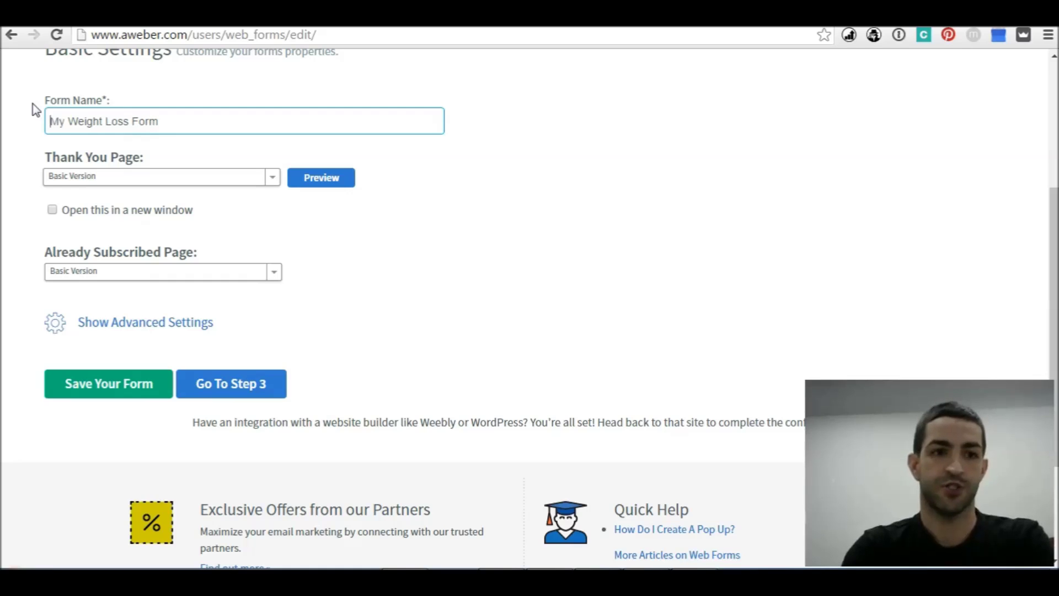
pyautogui.press('Delete')
pyautogui.press('Delete')
pyautogui.press('Delete')
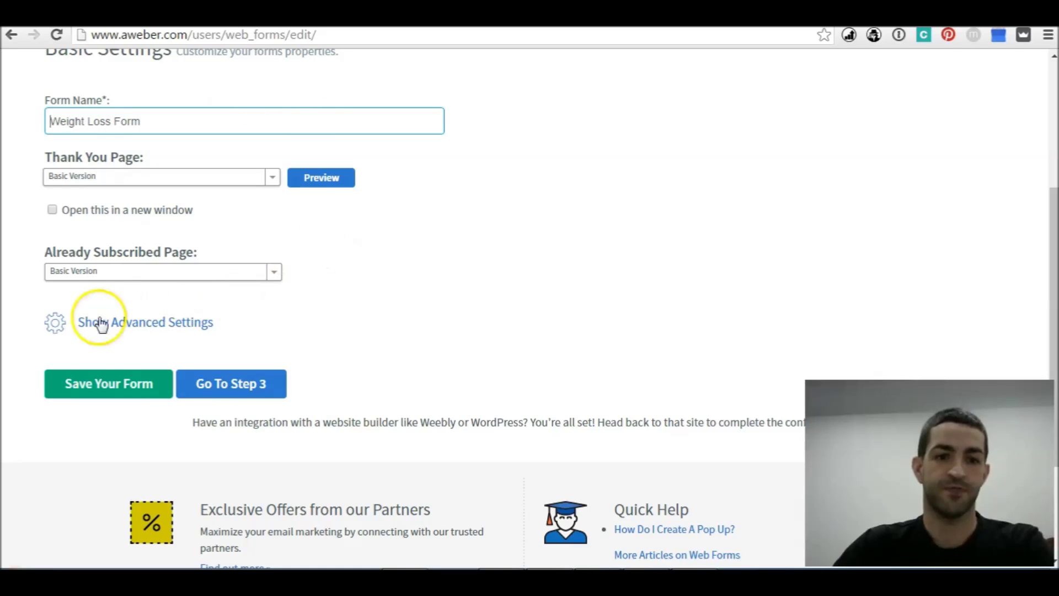
# Step: Save the sign-up form and proceed to the publishing step
pyautogui.click(112, 384)
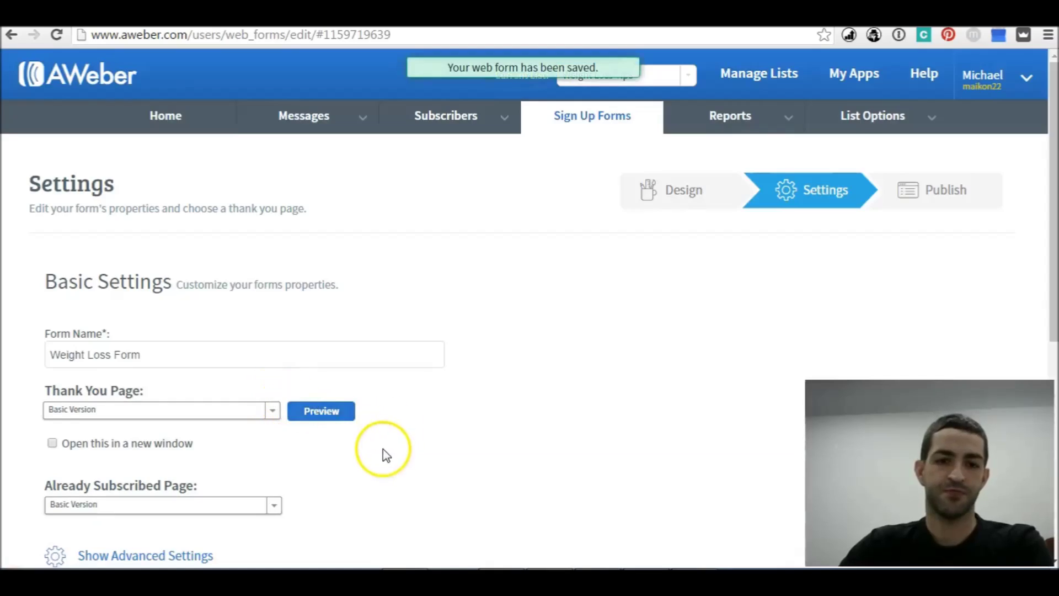
pyautogui.scroll(-4, 382, 449)
pyautogui.click(230, 385)
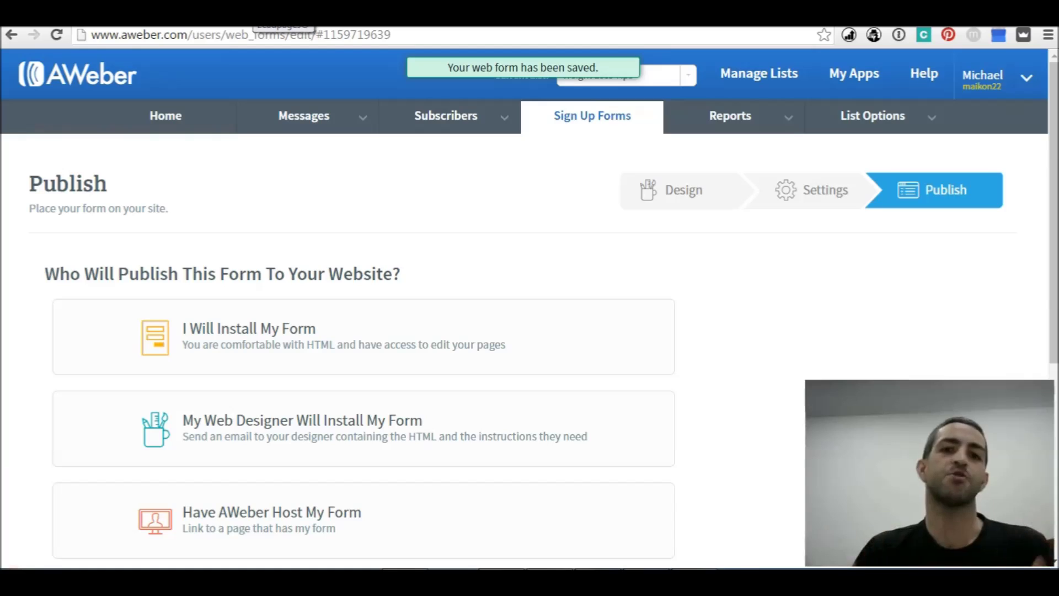
# Step: Switch to Leadpages and open the account's Integrations page, reducing the page zoom one level
pyautogui.click(276, 17)
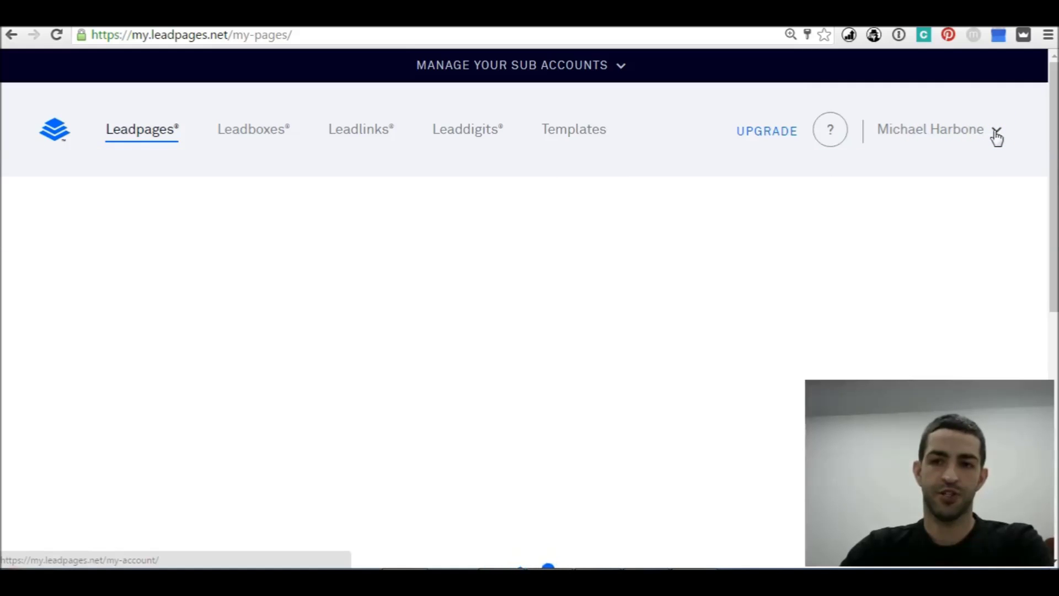
pyautogui.click(997, 138)
pyautogui.scroll(-2, 827, 267)
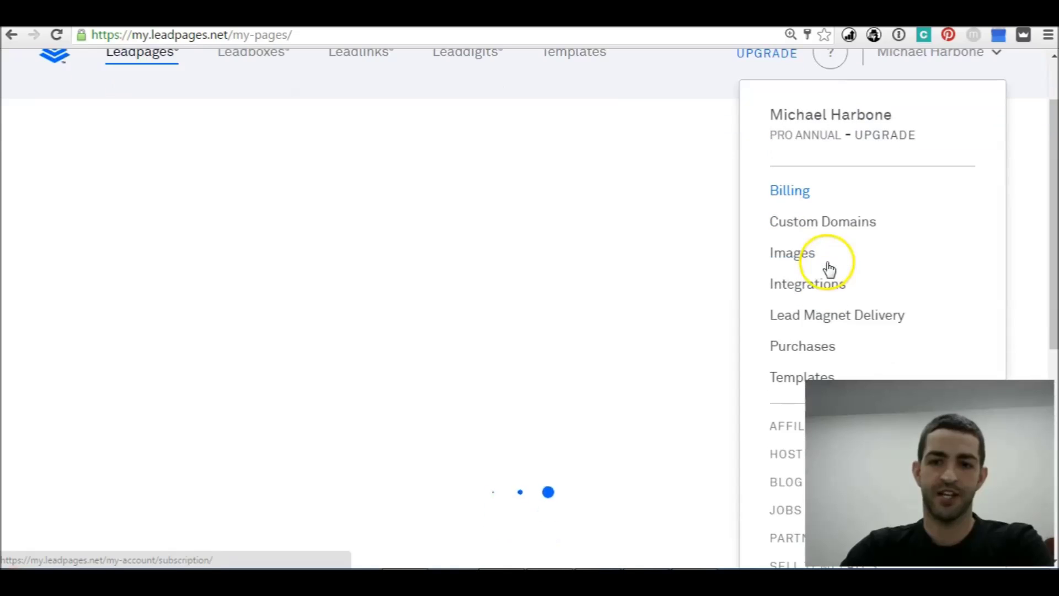
pyautogui.click(823, 284)
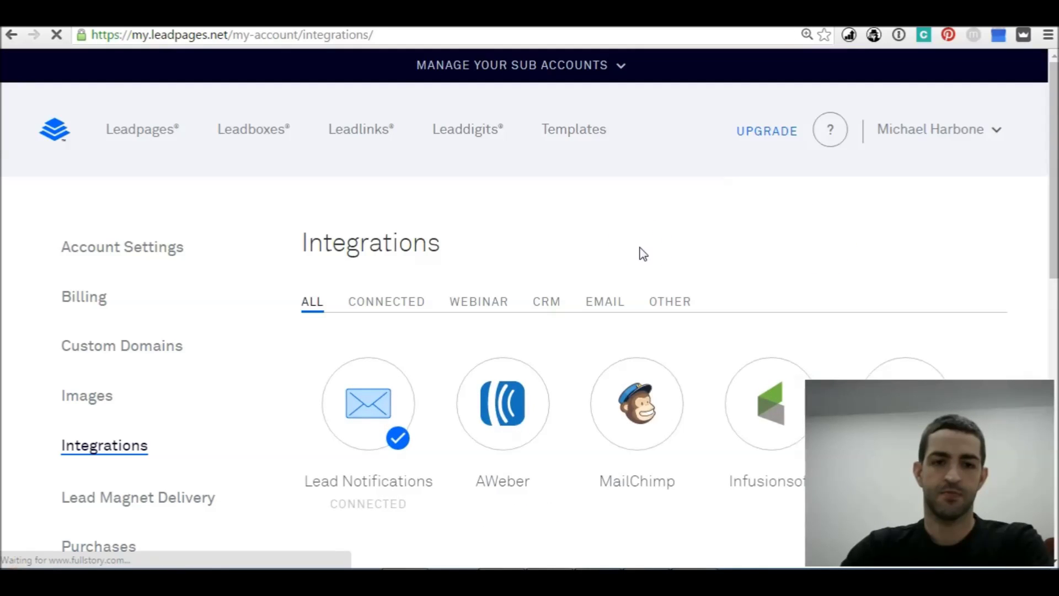
pyautogui.hotkey('ctrl', '-')
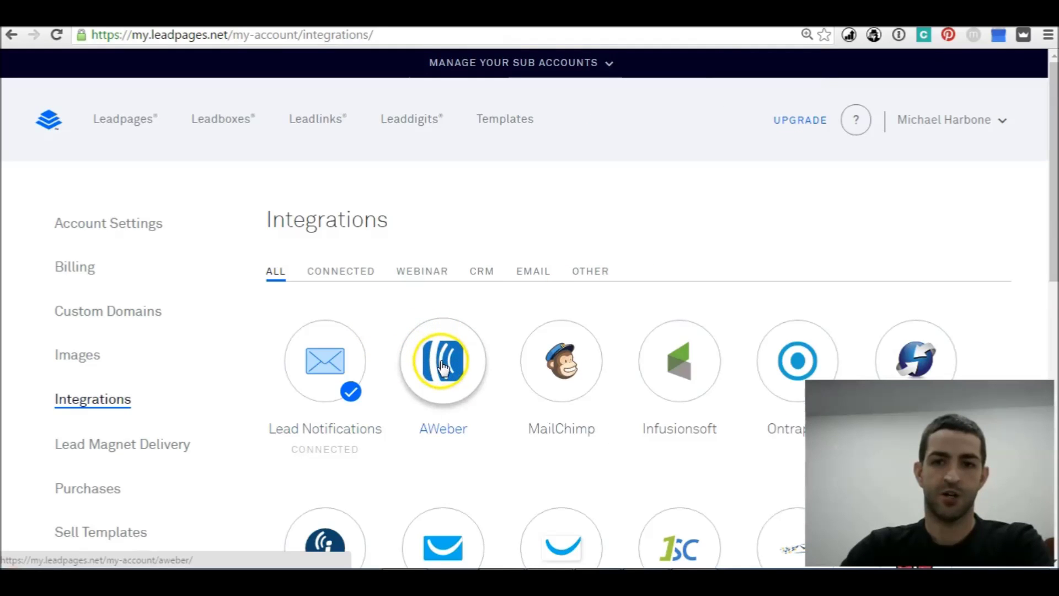
# Step: Connect Leadpages to AWeber through its integration page, authorizing access with the AWeber account login
pyautogui.scroll(-3, 717, 336)
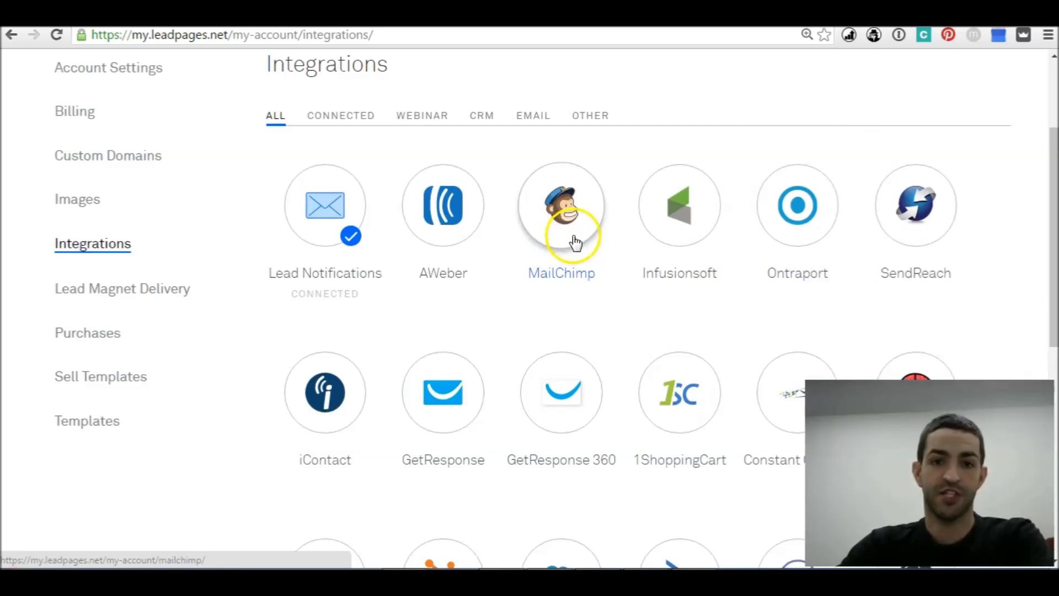
pyautogui.click(434, 202)
pyautogui.click(437, 205)
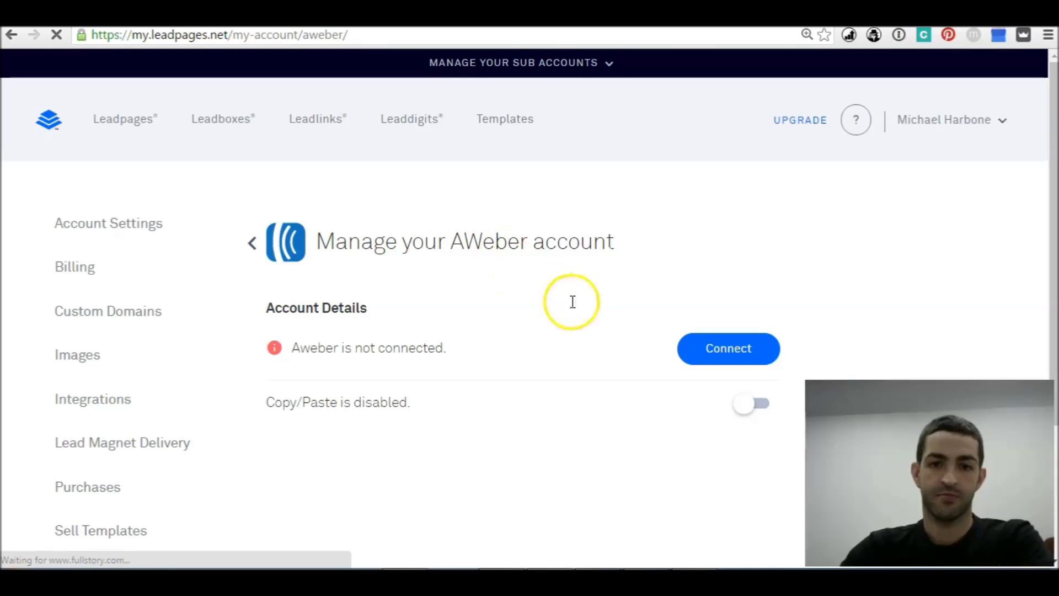
pyautogui.click(728, 353)
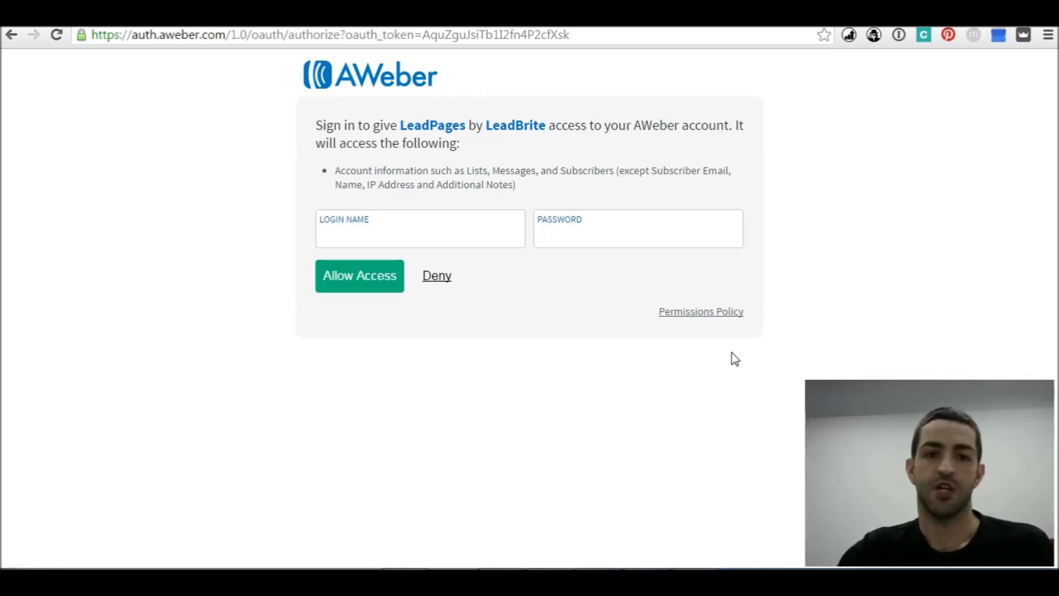
pyautogui.click(470, 242)
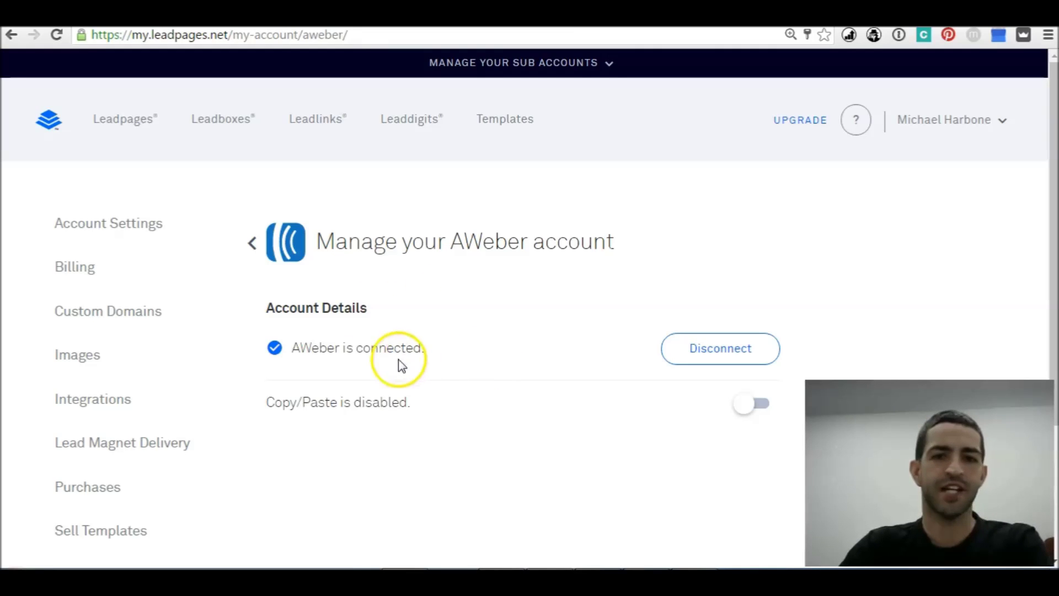
# Step: Open Lead Magnet Delivery in the Leadpages account and upload the 7keys PDF from the 7KeysBodyTransform Ebook folder
pyautogui.click(1007, 125)
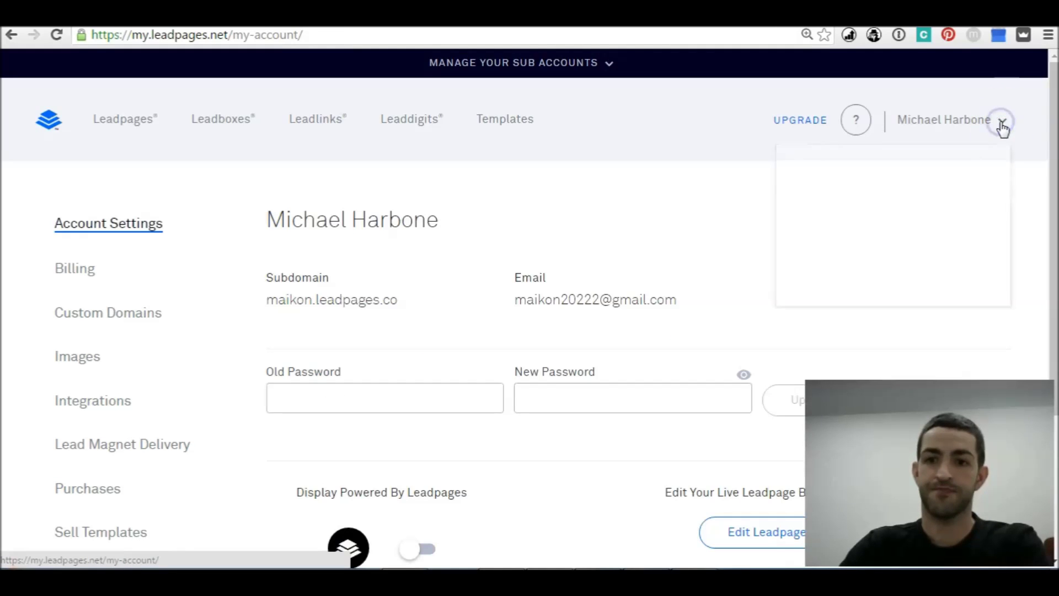
pyautogui.click(1001, 124)
pyautogui.scroll(-1, 902, 273)
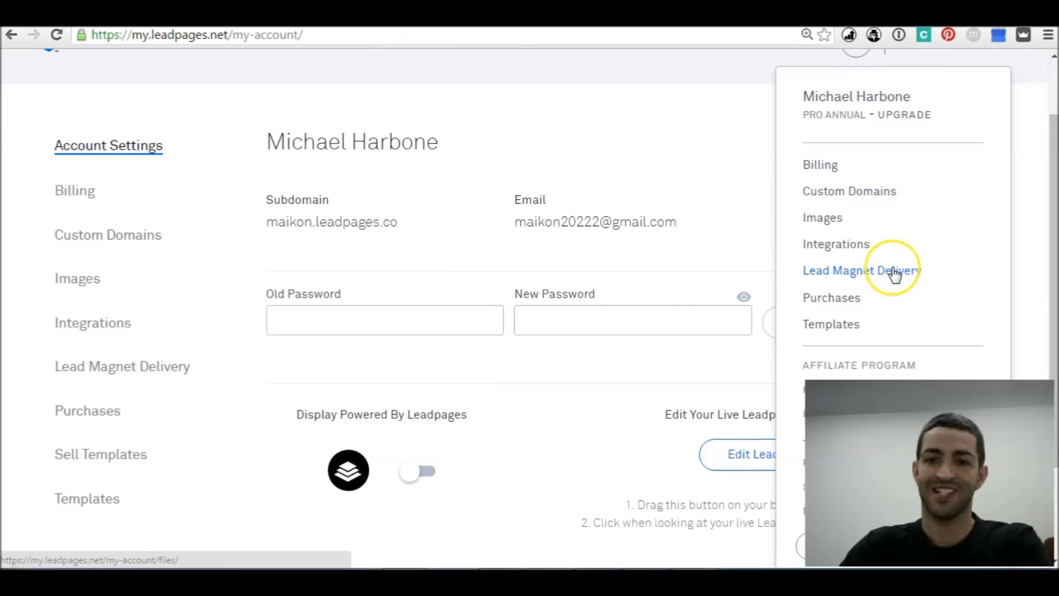
pyautogui.click(894, 272)
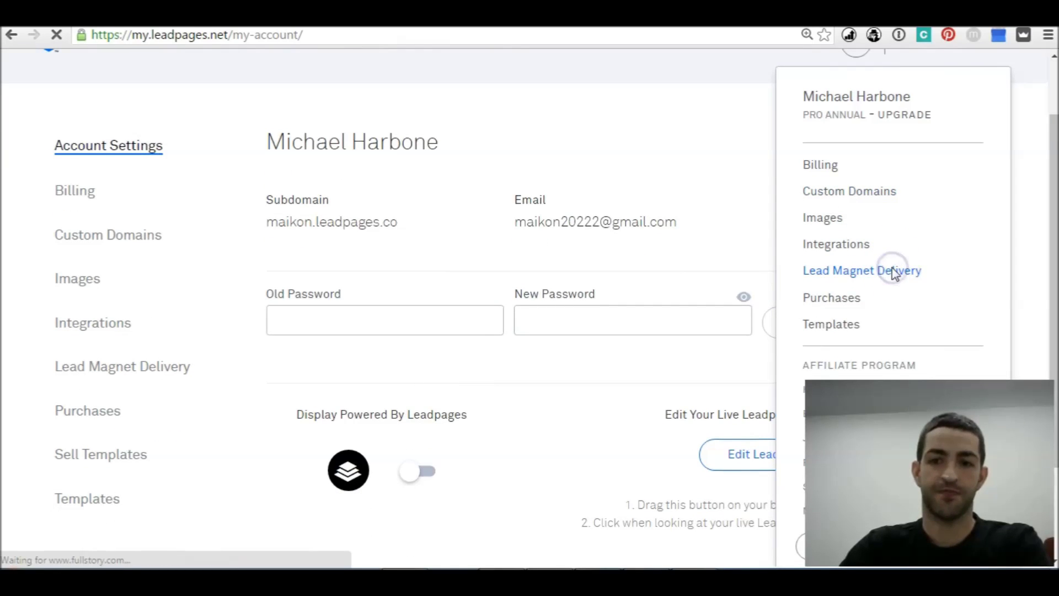
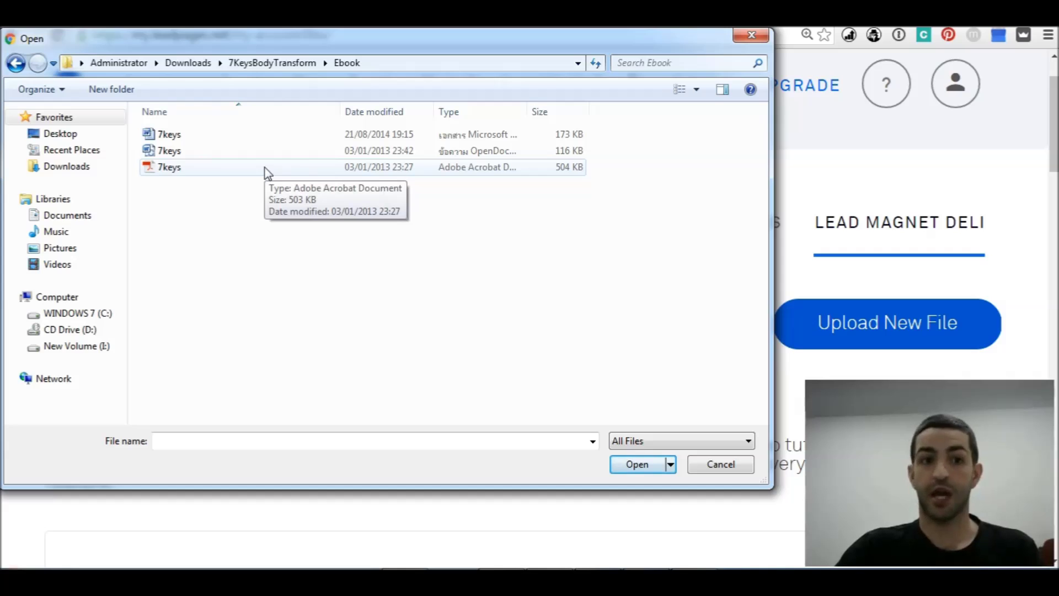
pyautogui.doubleClick(266, 168)
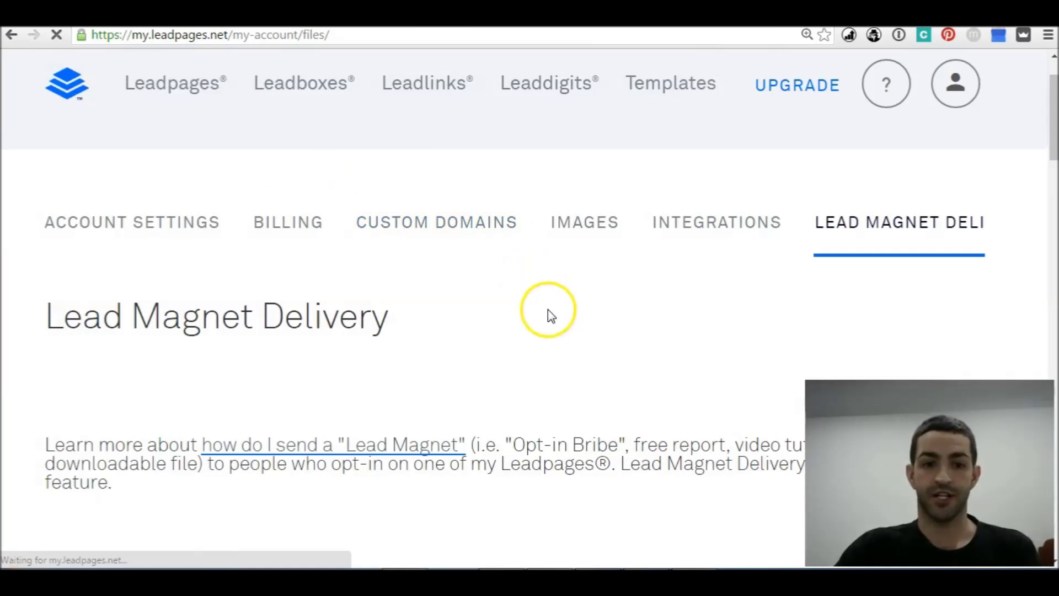
pyautogui.scroll(-3, 548, 309)
pyautogui.scroll(-2, 556, 312)
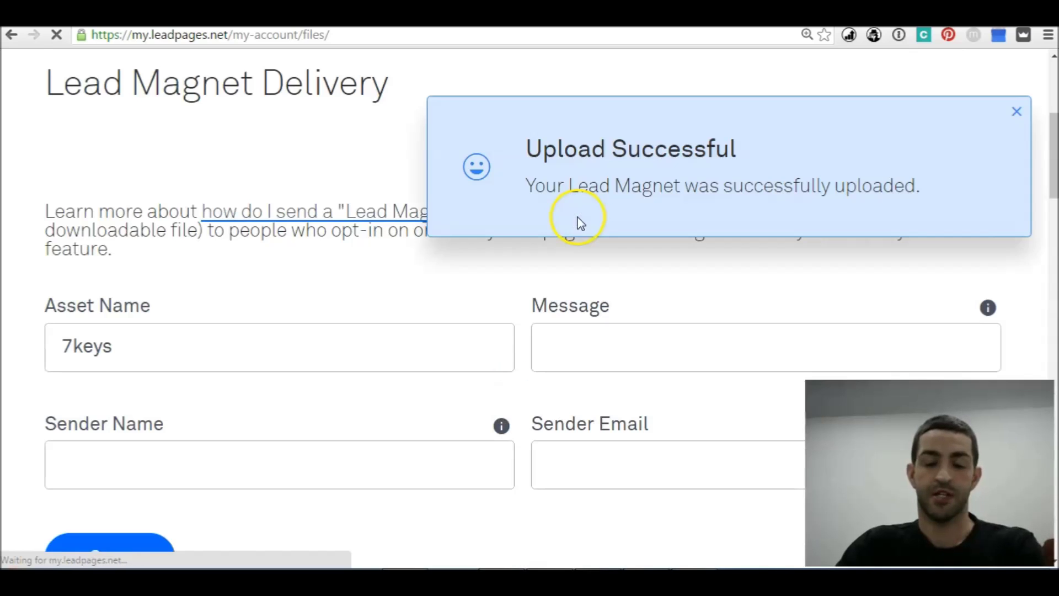
# Step: View the book cover image from the 7KeysBodyTransform Website images folder beside the Lead Magnet Delivery form to read the ebook's title
pyautogui.click(307, 336)
pyautogui.click(236, 353)
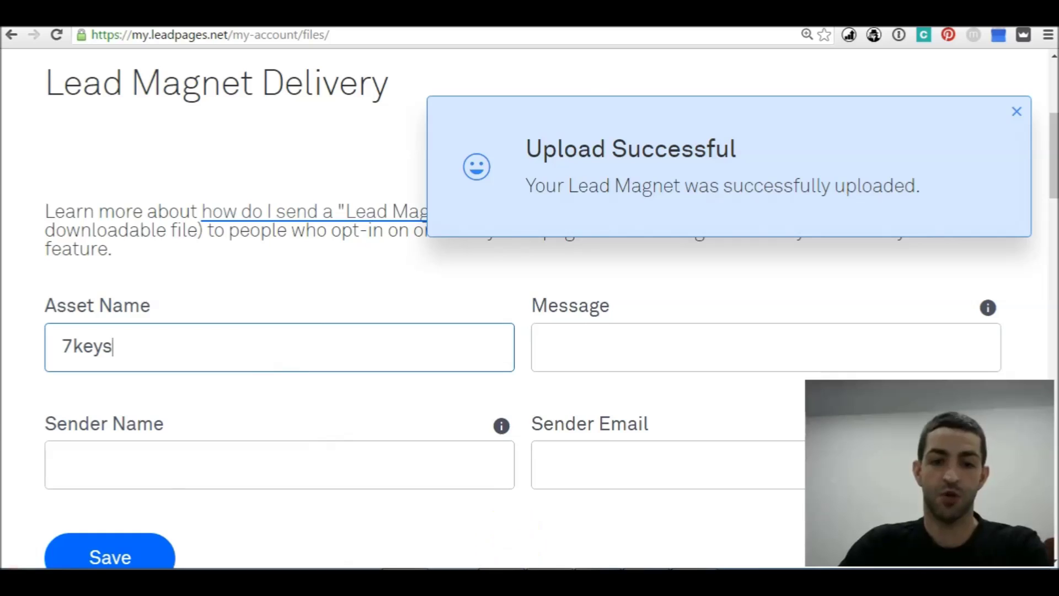
pyautogui.click(513, 568)
pyautogui.doubleClick(521, 353)
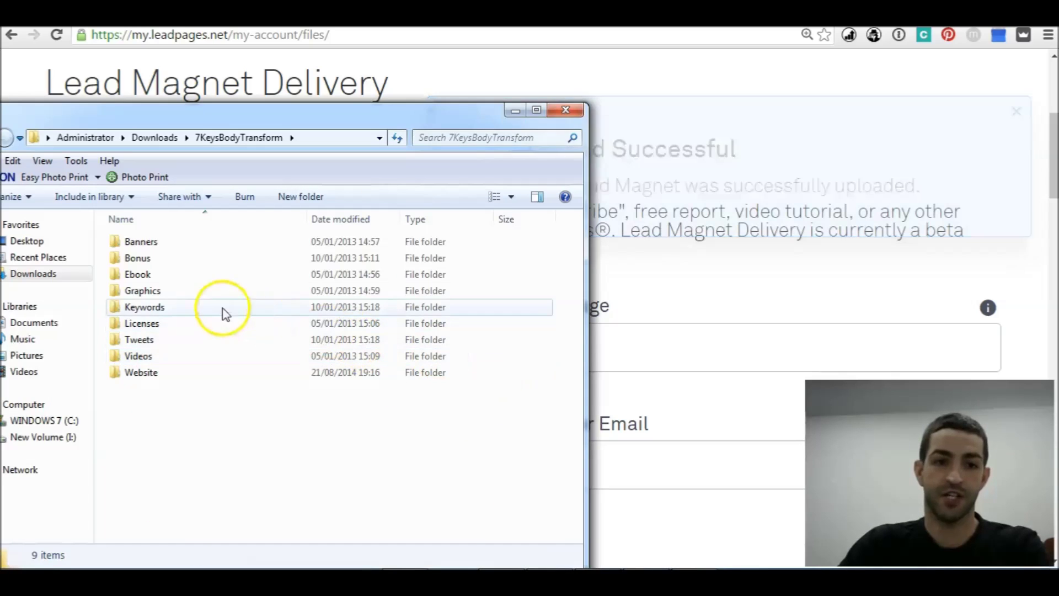
pyautogui.doubleClick(213, 373)
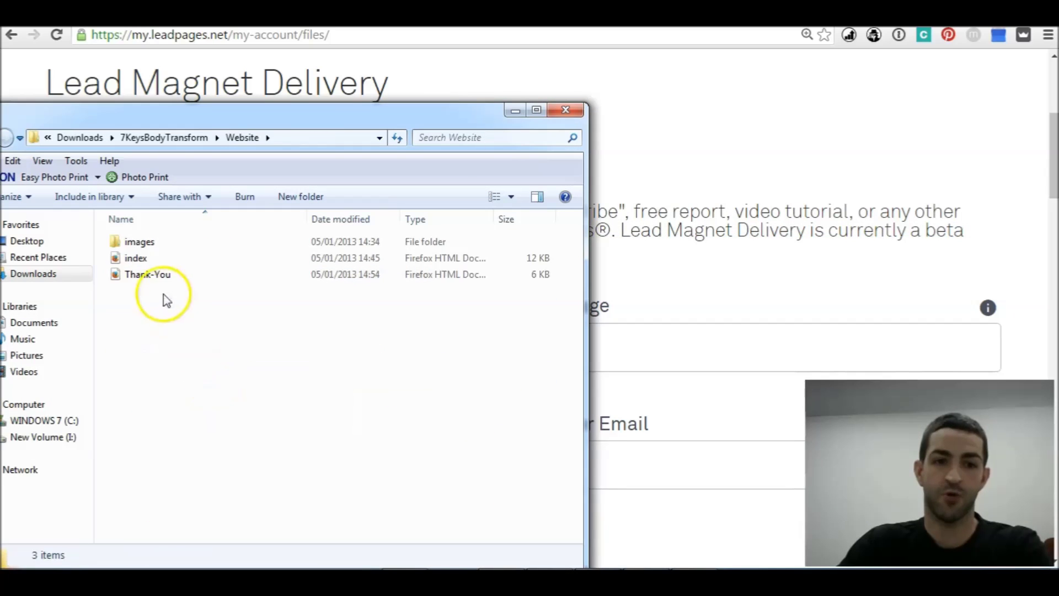
pyautogui.doubleClick(178, 243)
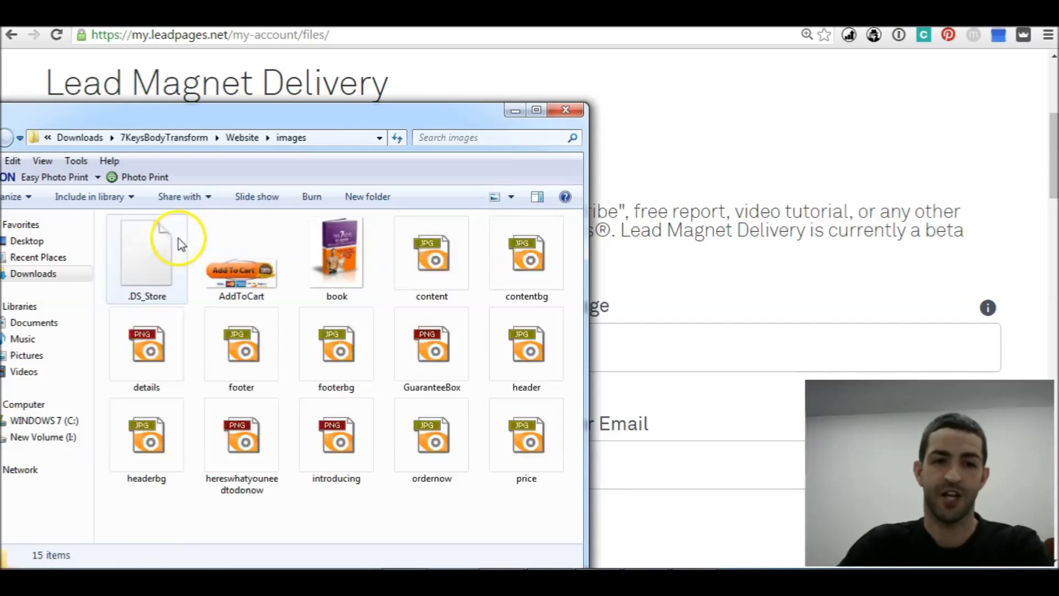
pyautogui.doubleClick(343, 263)
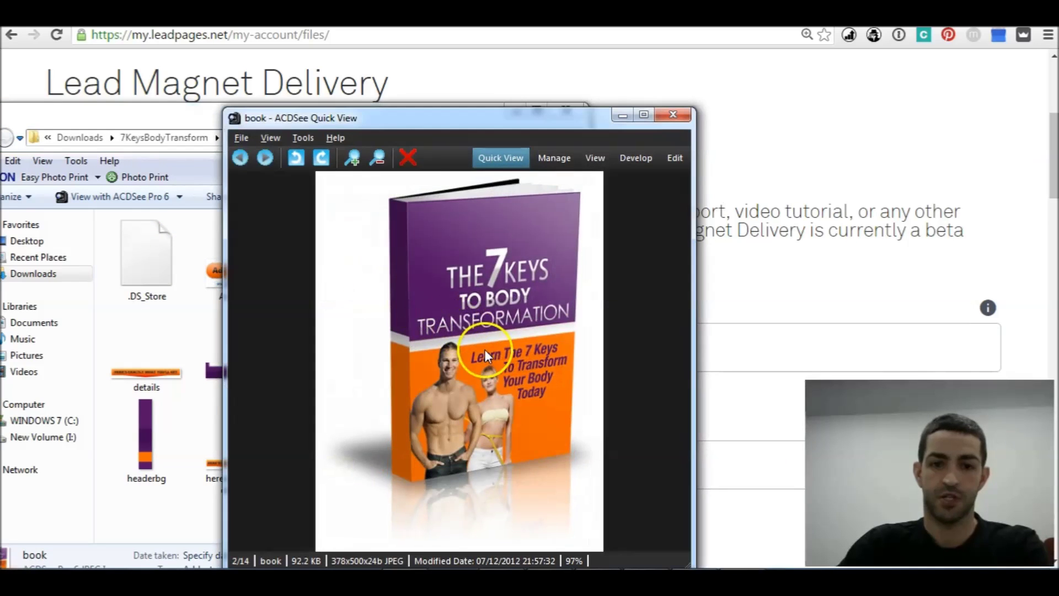
pyautogui.moveTo(462, 115); pyautogui.dragTo(889, 34)
pyautogui.click(514, 110)
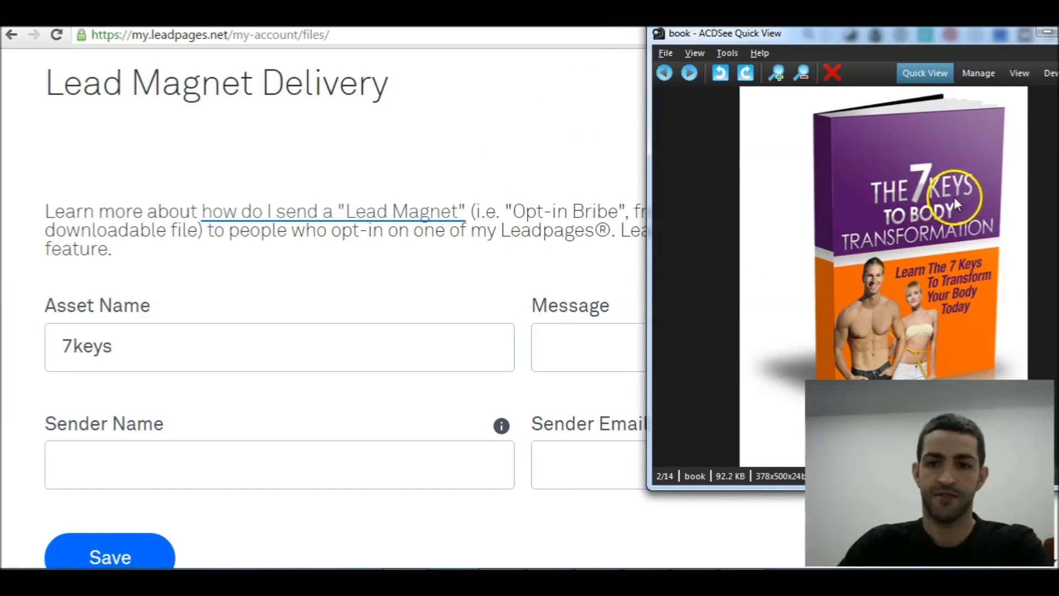
# Step: Rename the lead magnet asset as "The 7 Keys To Body Transformation" and set its message to "Enjoy Your New Body"
pyautogui.click(135, 342)
pyautogui.doubleClick(327, 331)
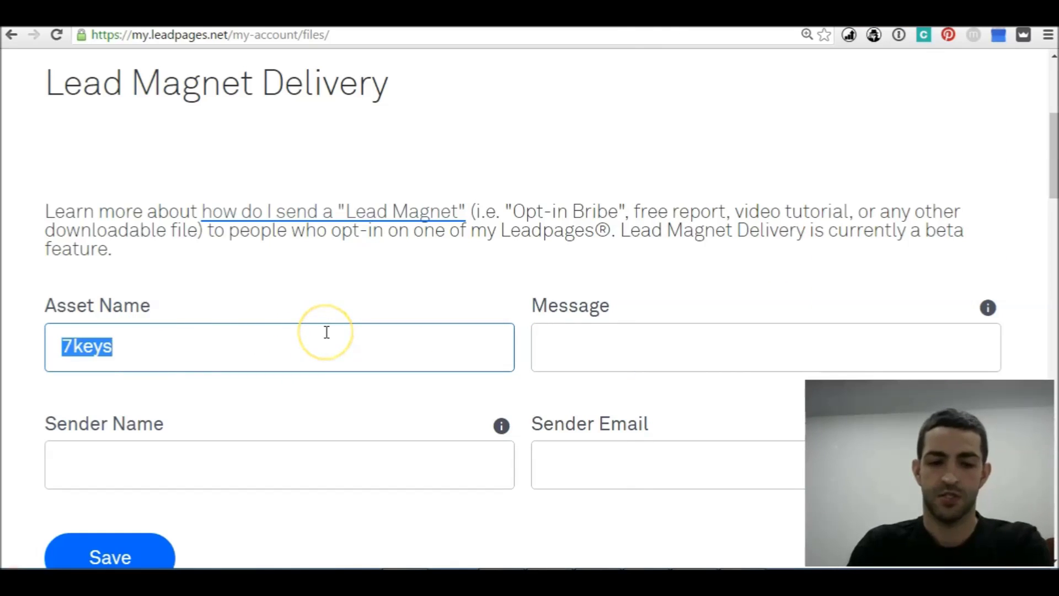
pyautogui.write('The 7 Keys Tp')
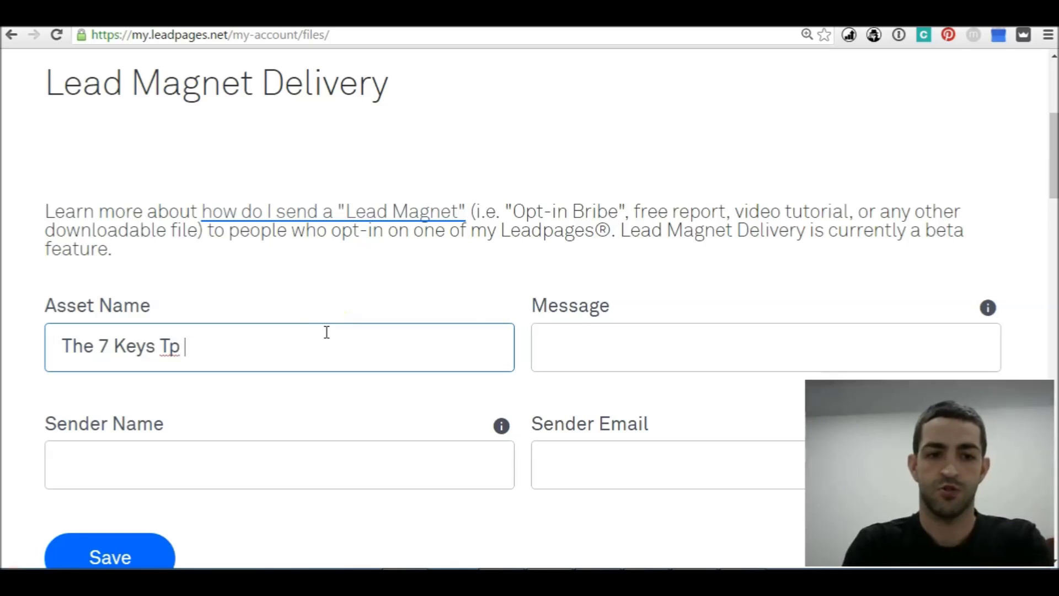
pyautogui.press('BackSpace')
pyautogui.press('BackSpace')
pyautogui.write('o Body Trans')
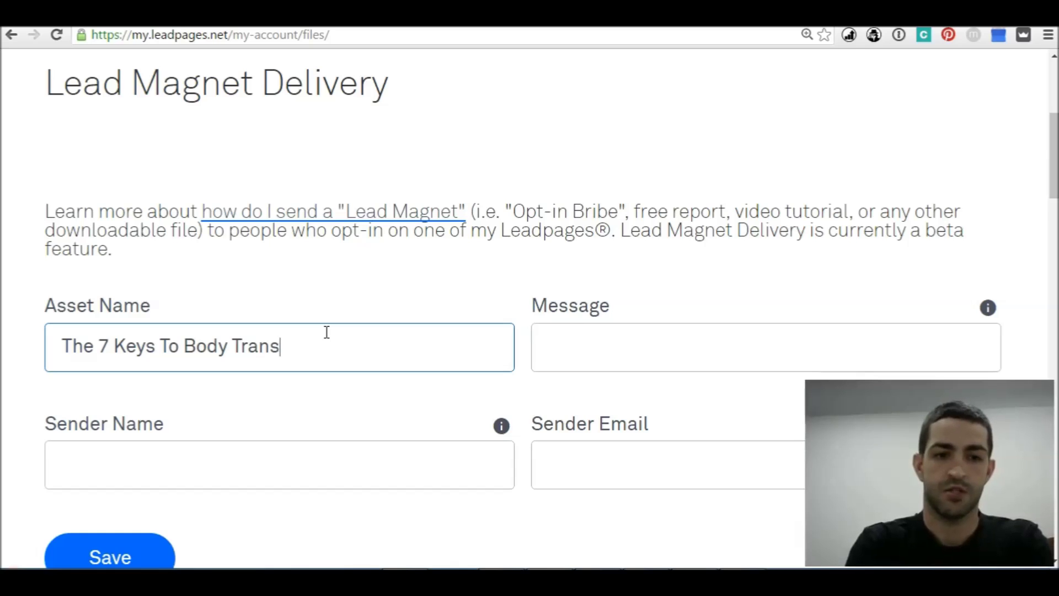
pyautogui.write('formation')
pyautogui.press('Tab')
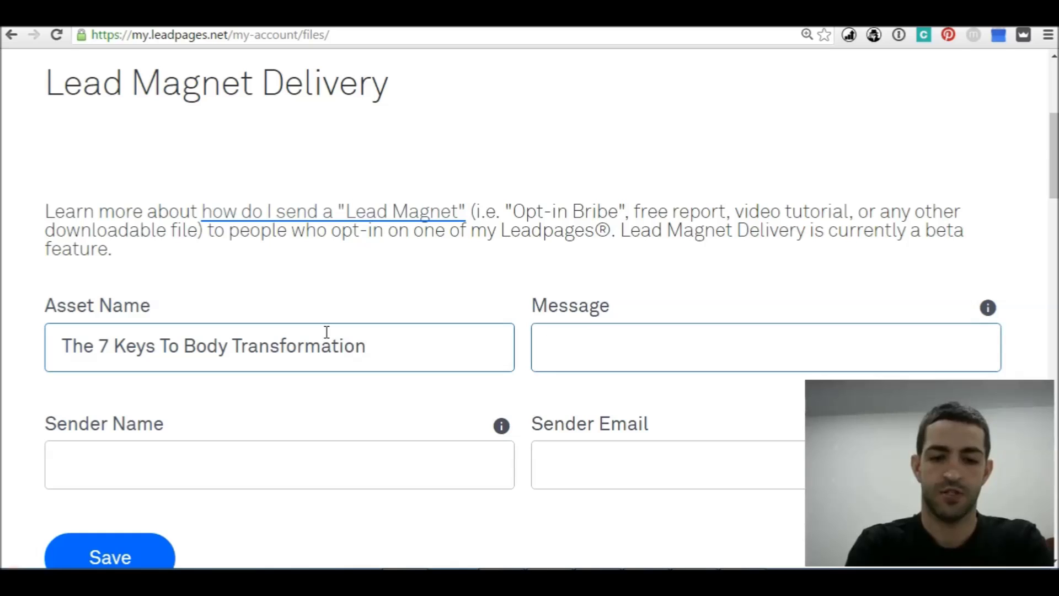
pyautogui.write('Enjoy Your New Body')
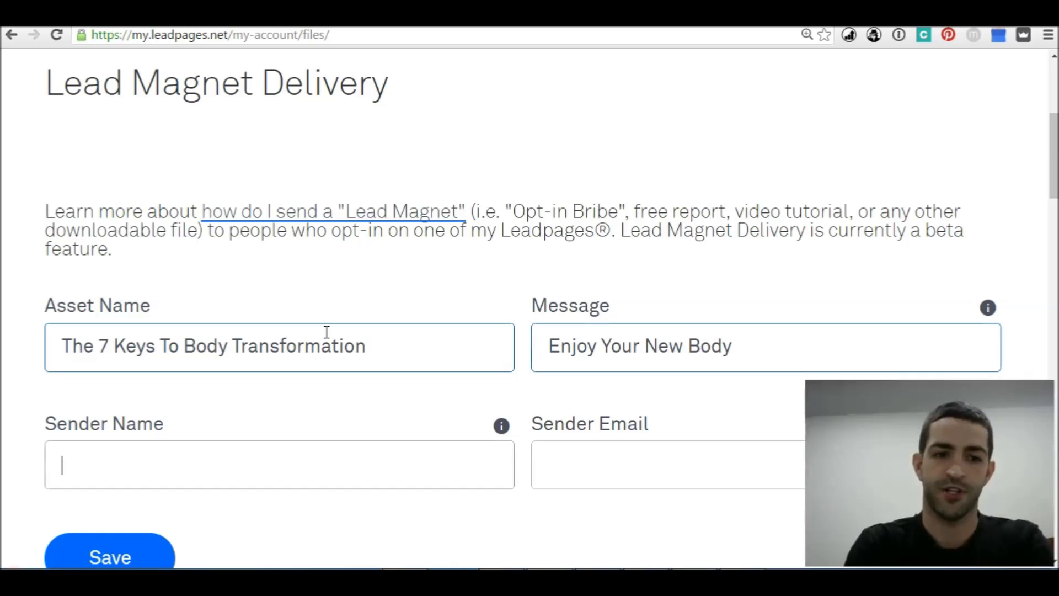
# Step: Fill in the sender's name and sender's e-mail for the lead magnet, and save the delivery settings
pyautogui.write('Jack Wi')
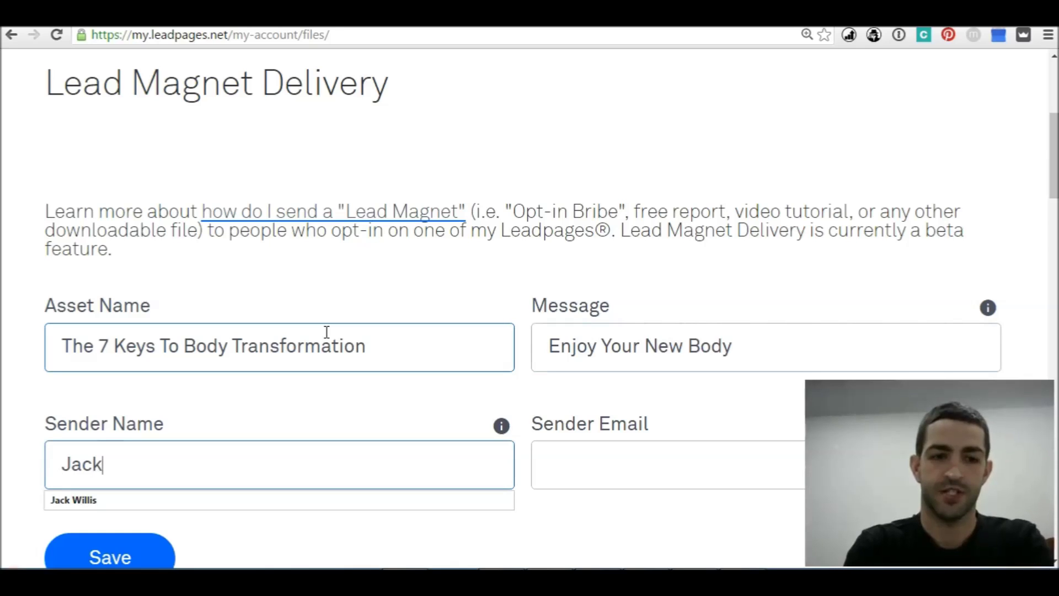
pyautogui.press('Down')
pyautogui.press('Tab')
pyautogui.write('ja')
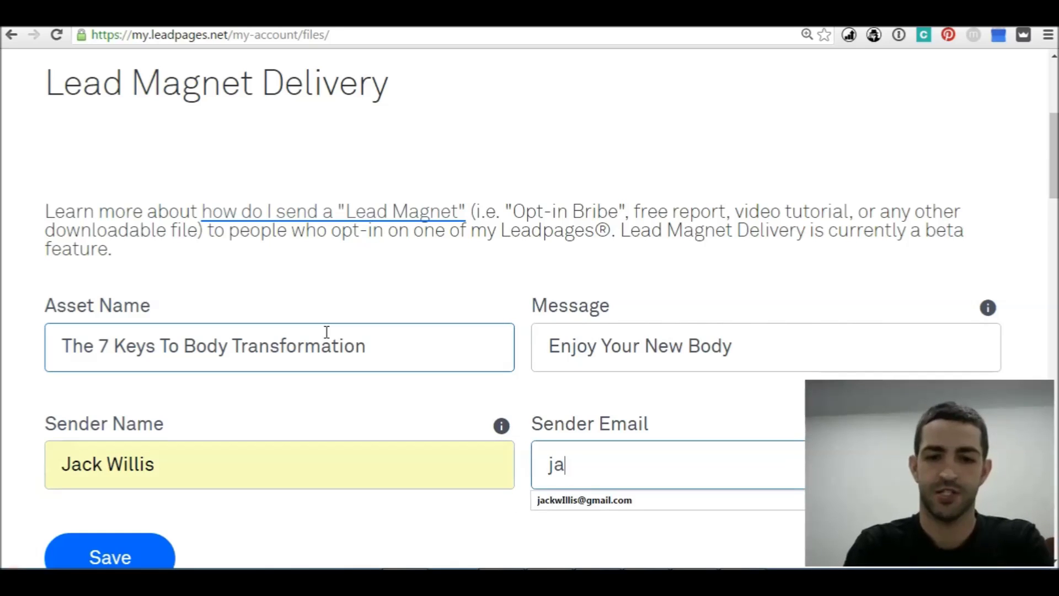
pyautogui.press('Down')
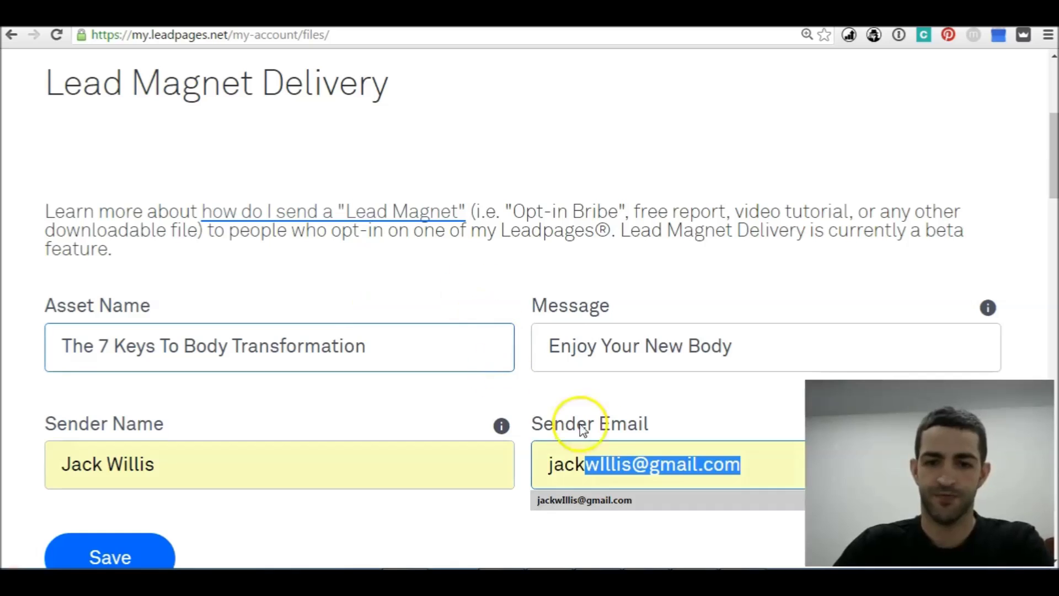
pyautogui.click(642, 499)
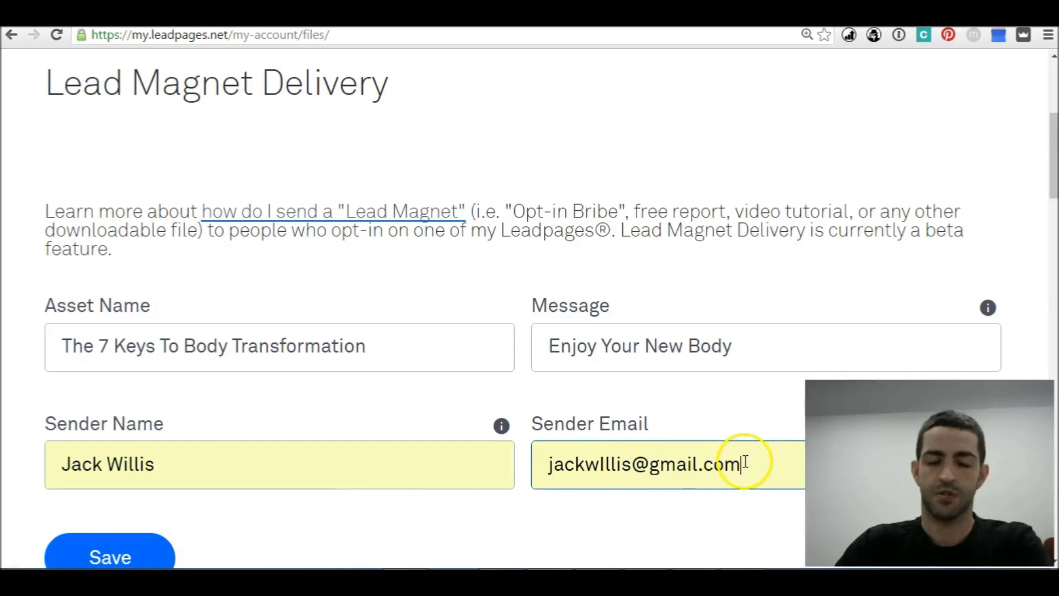
pyautogui.click(91, 551)
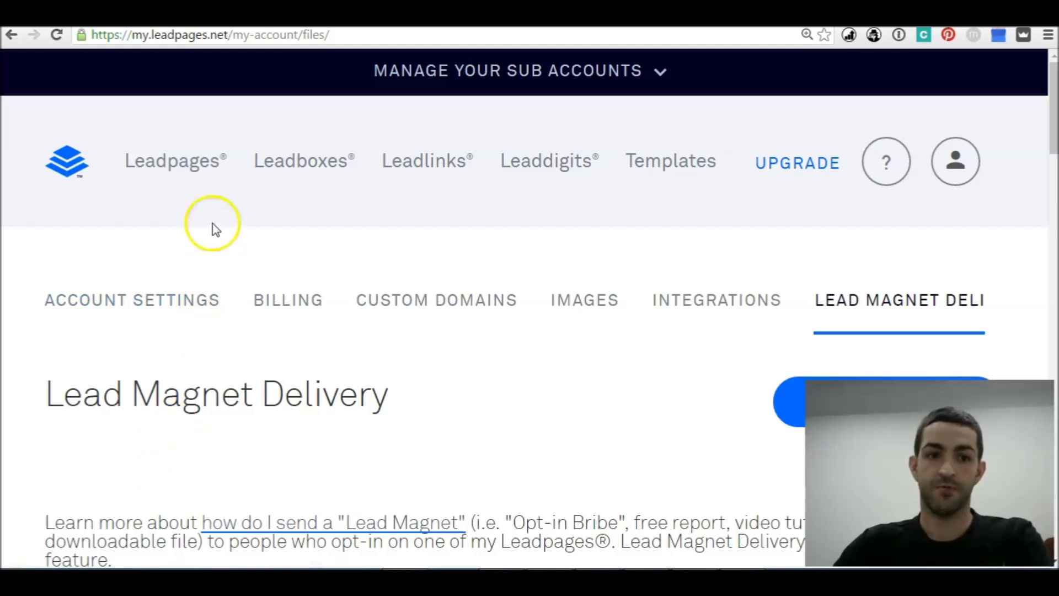
# Step: Open the Leadpages template gallery and reset the page zoom to its default
pyautogui.click(166, 160)
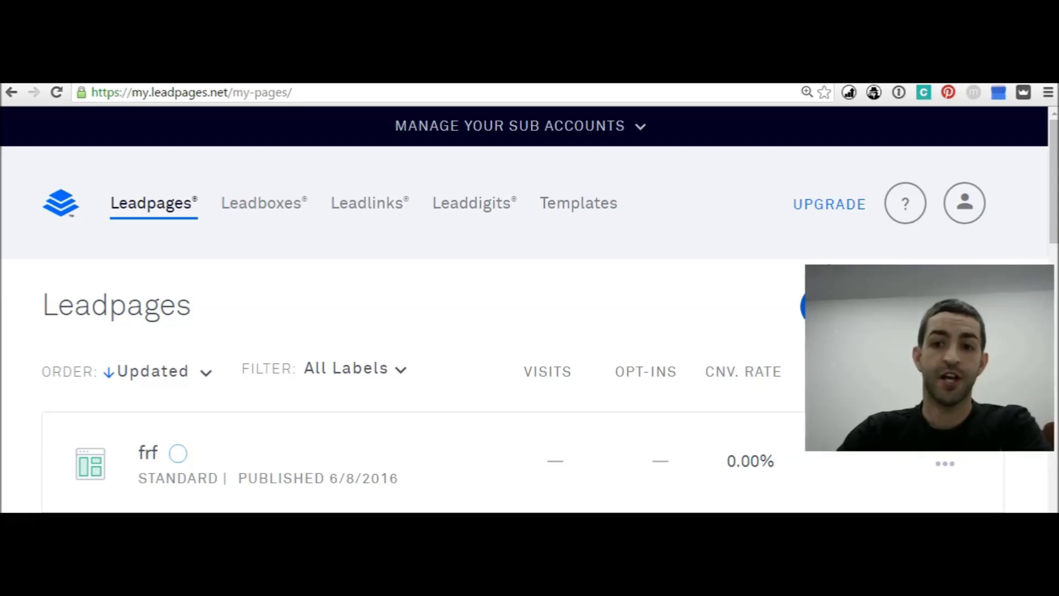
pyautogui.click(578, 203)
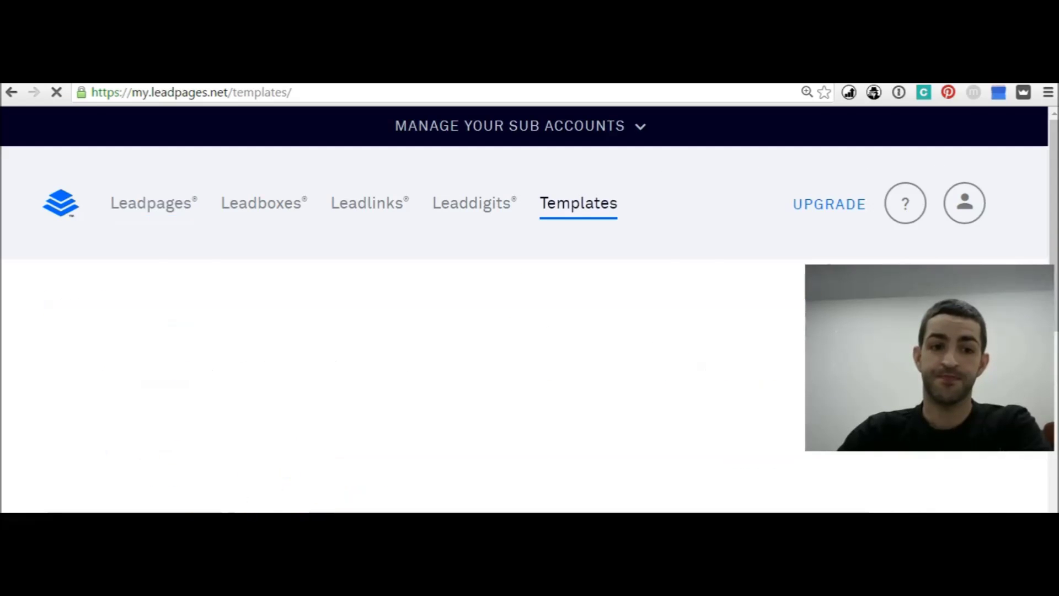
pyautogui.hotkey('ctrl', '0')
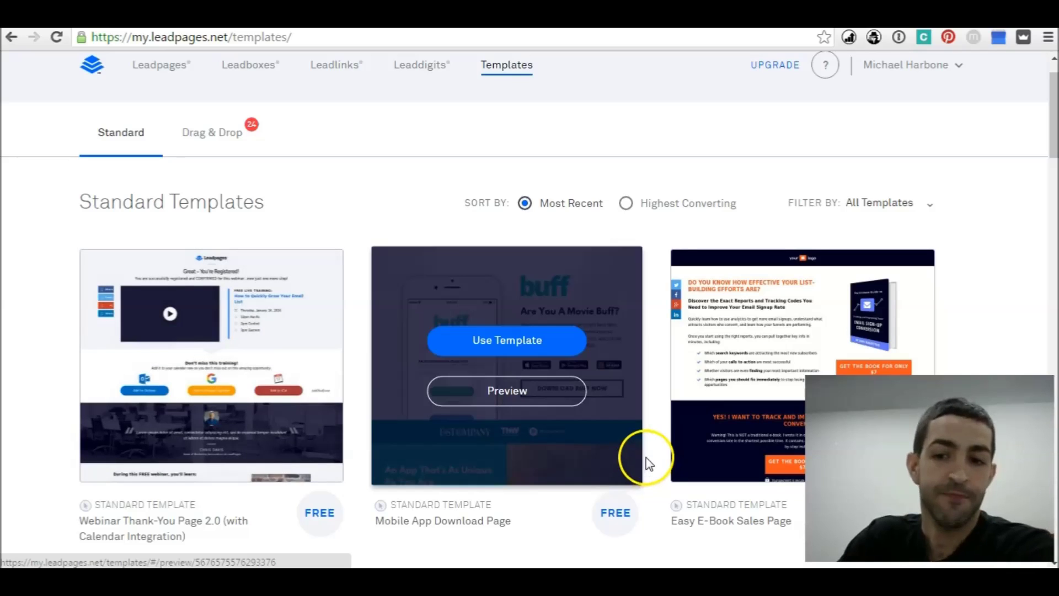
# Step: Browse the standard templates on gallery pages 1, 5 and 6 for a squeeze page suited to an ebook offer
pyautogui.scroll(-20, 647, 463)
pyautogui.scroll(-10, 657, 465)
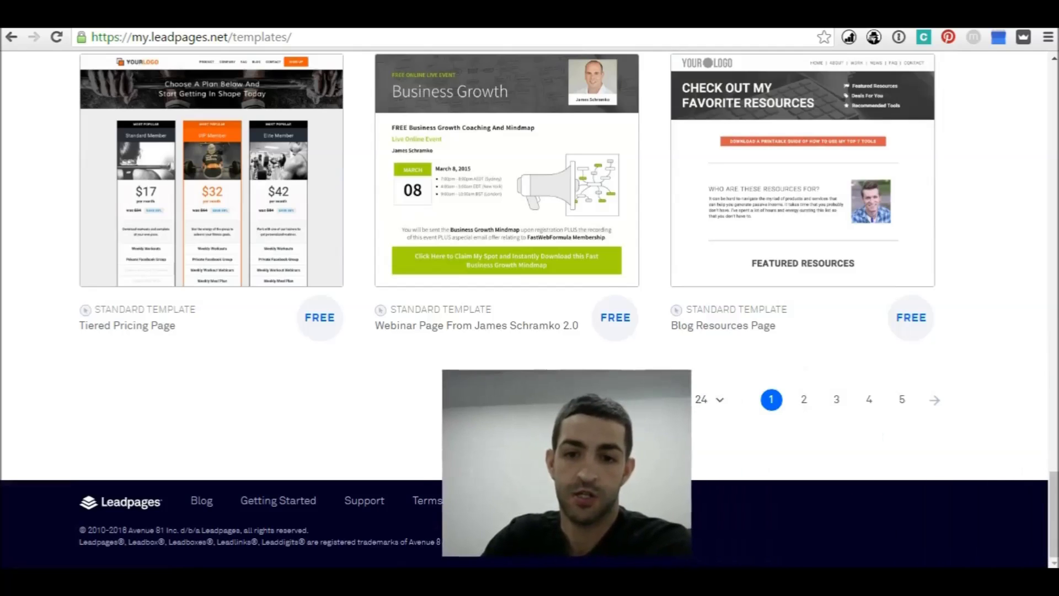
pyautogui.click(900, 407)
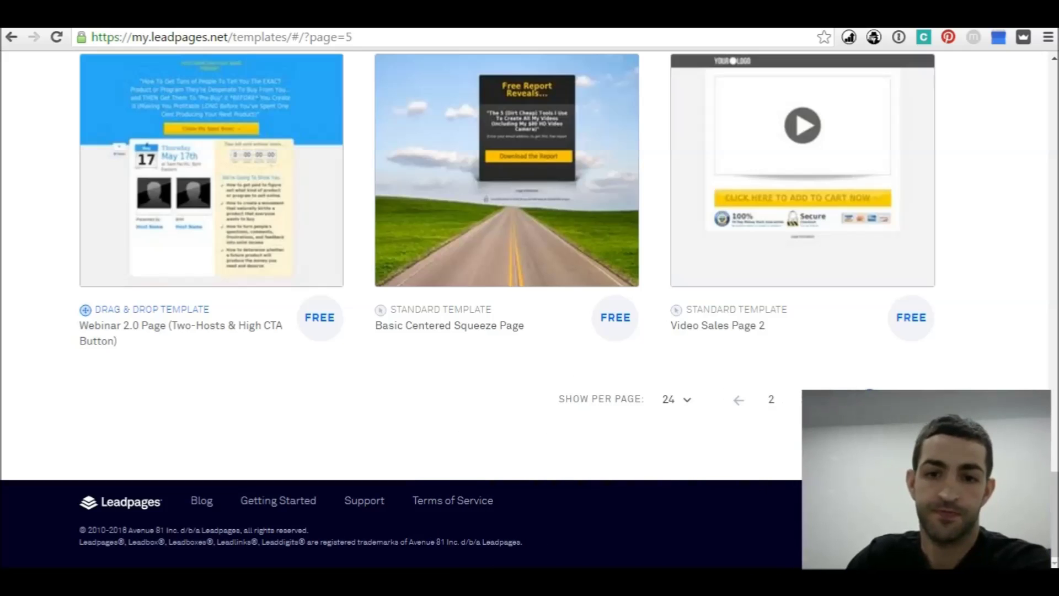
pyautogui.click(935, 400)
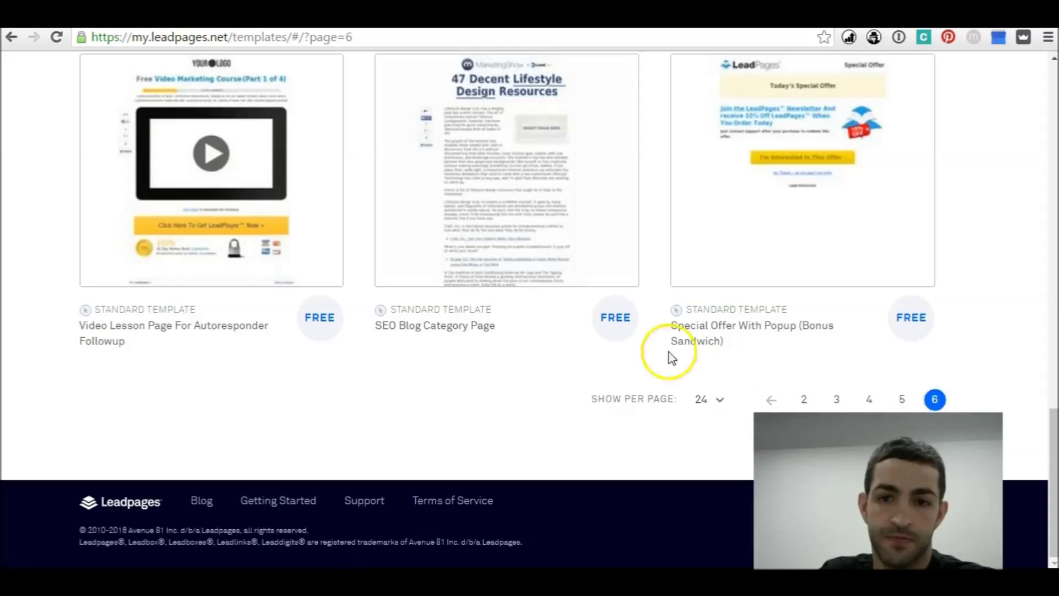
pyautogui.scroll(8, 642, 346)
pyautogui.scroll(12, 642, 347)
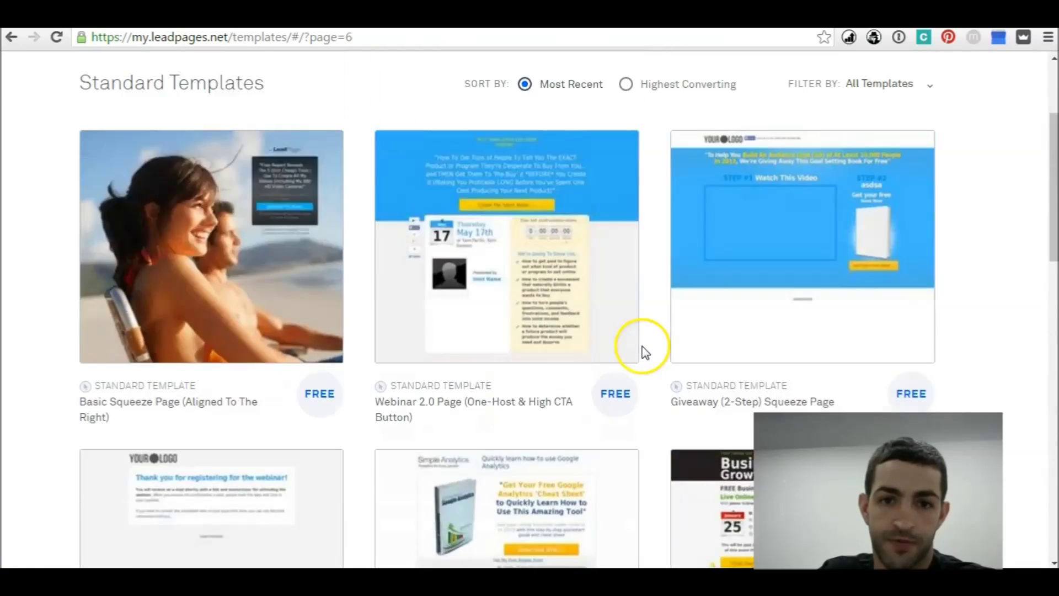
pyautogui.scroll(-7, 657, 353)
pyautogui.scroll(-12, 657, 352)
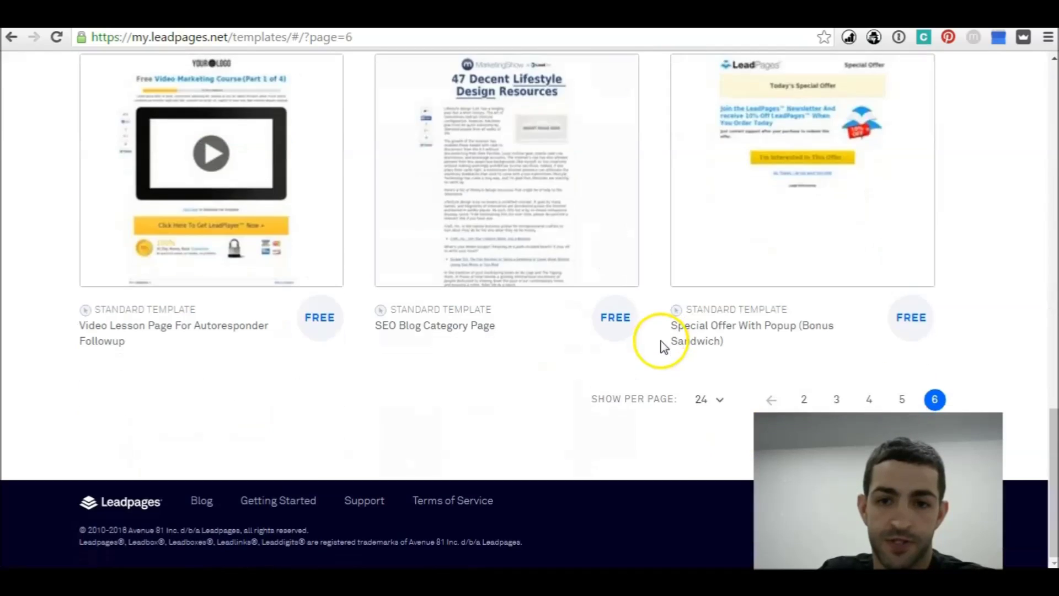
pyautogui.click(901, 400)
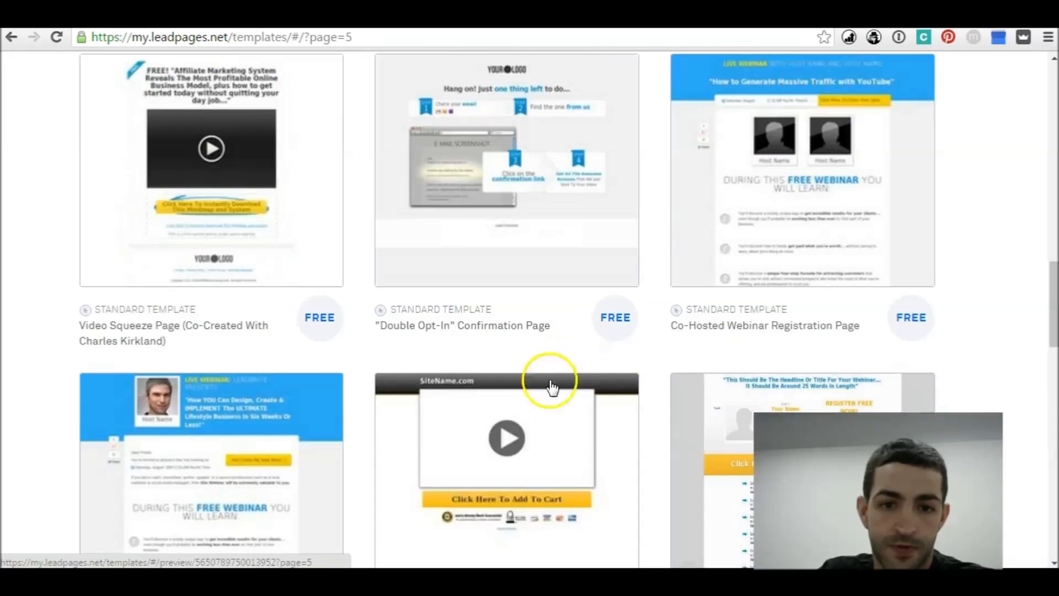
pyautogui.scroll(-5, 548, 386)
pyautogui.scroll(-15, 607, 393)
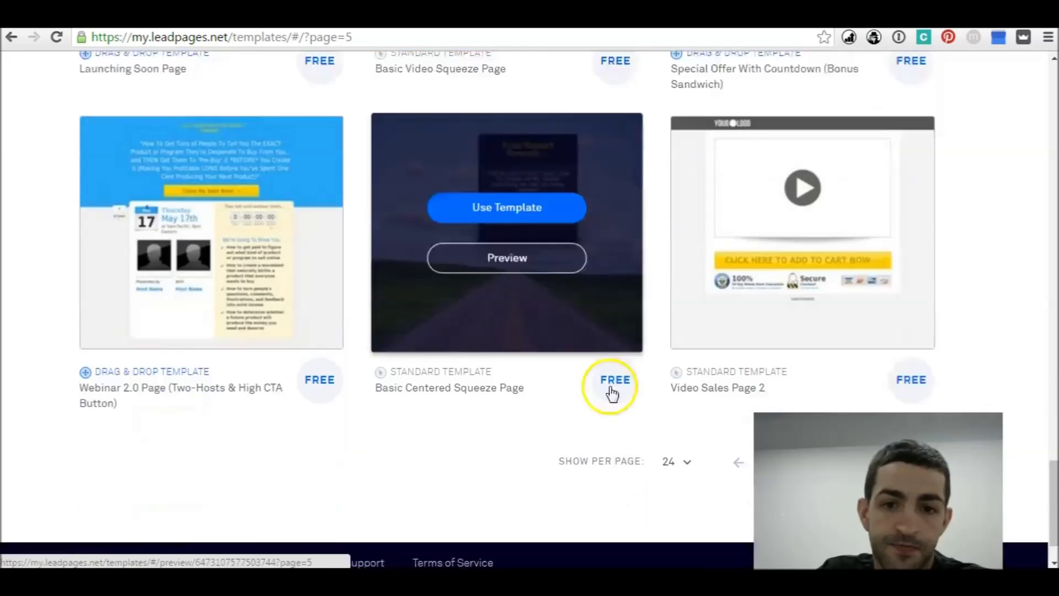
pyautogui.scroll(5, 621, 388)
pyautogui.scroll(15, 623, 393)
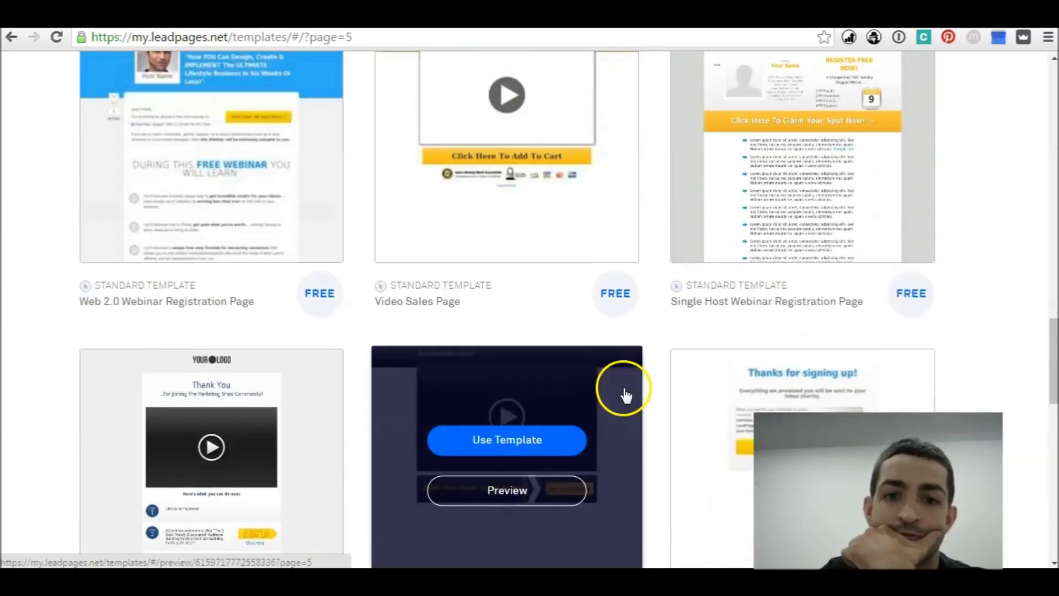
pyautogui.scroll(4, 627, 393)
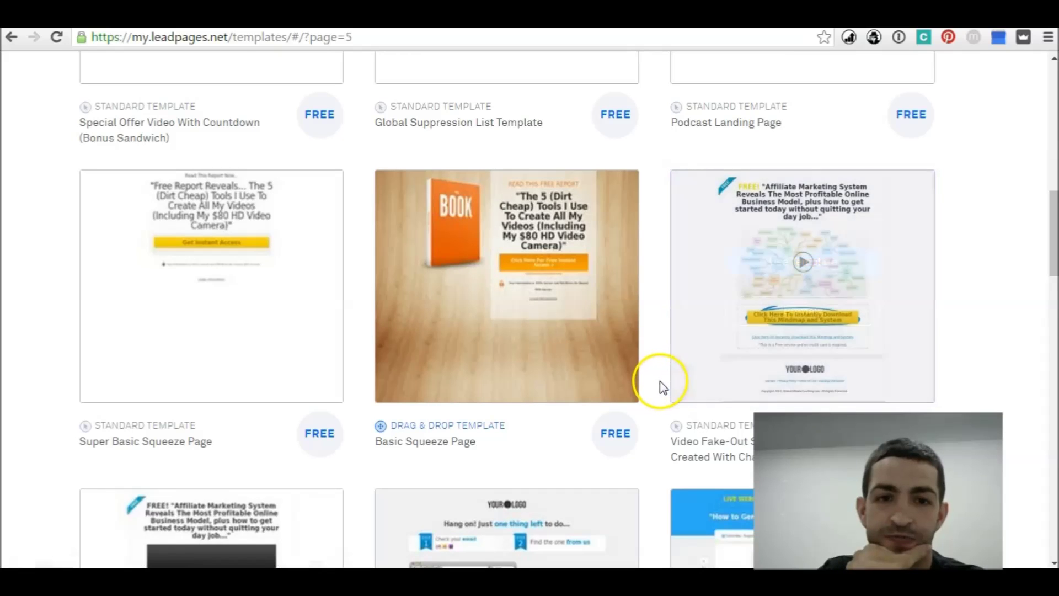
# Step: Start a new page from the Basic Squeeze Page drag-and-drop template with the orange book
pyautogui.click(530, 269)
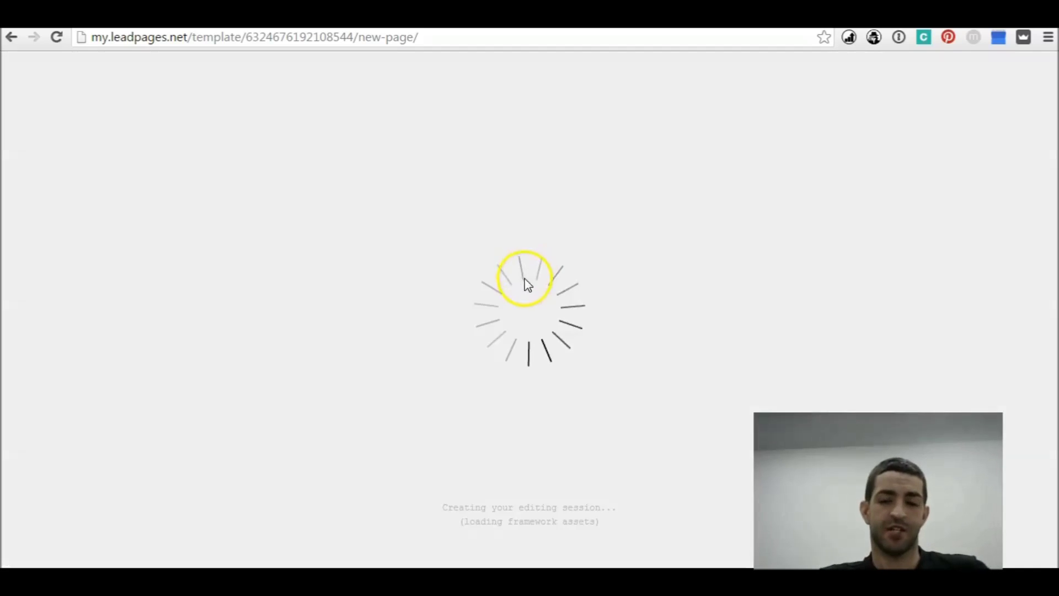
pyautogui.click(606, 310)
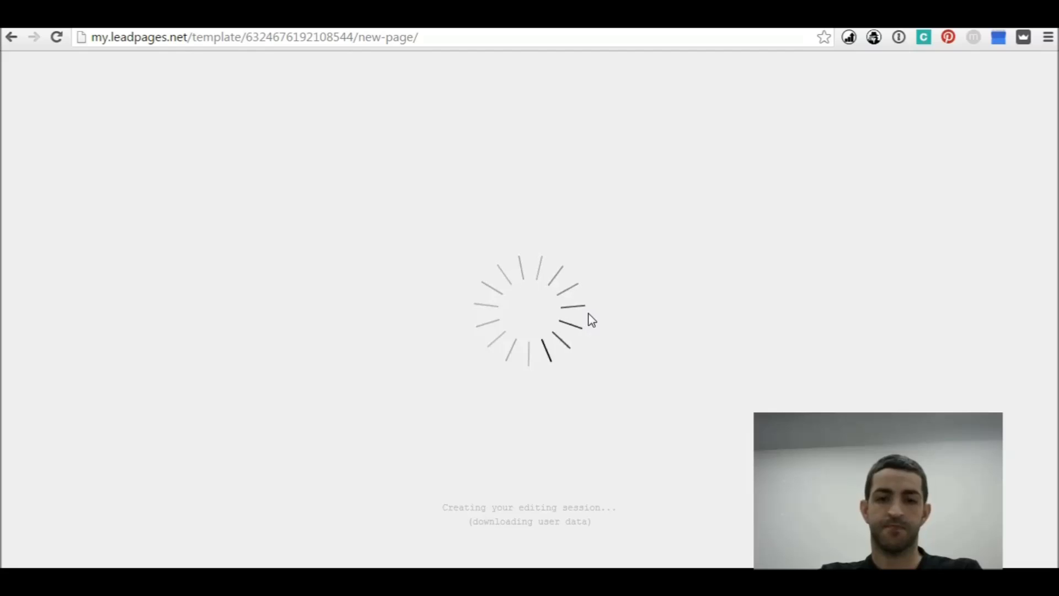
pyautogui.click(421, 390)
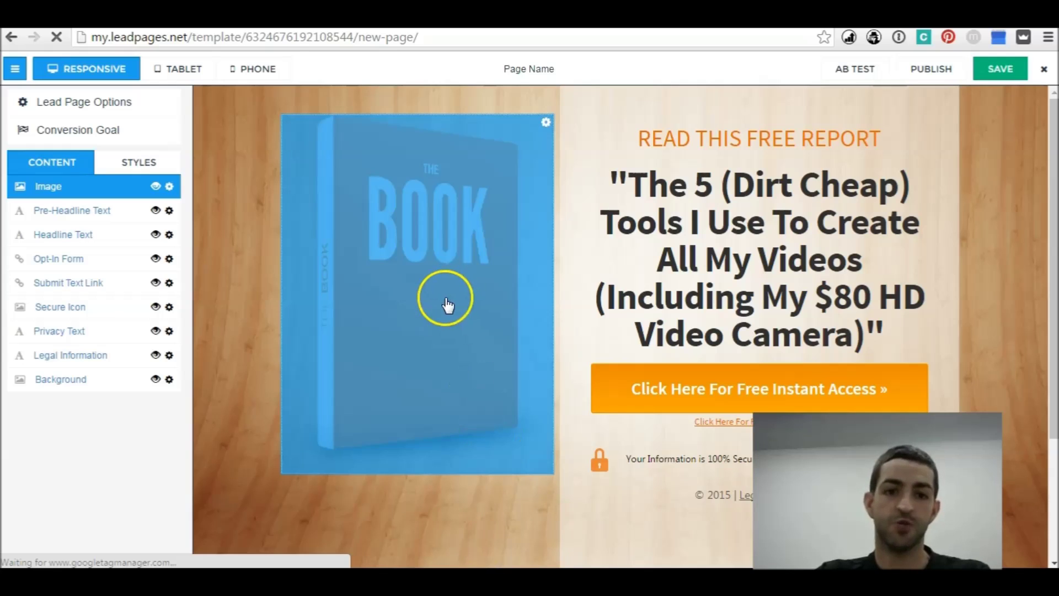
# Step: Open the placeholder book image's settings, enlarge the page zoom and start uploading a new picture
pyautogui.click(430, 307)
pyautogui.hotkey('ctrl', '+')
pyautogui.hotkey('ctrl', '+')
pyautogui.hotkey('ctrl', '+')
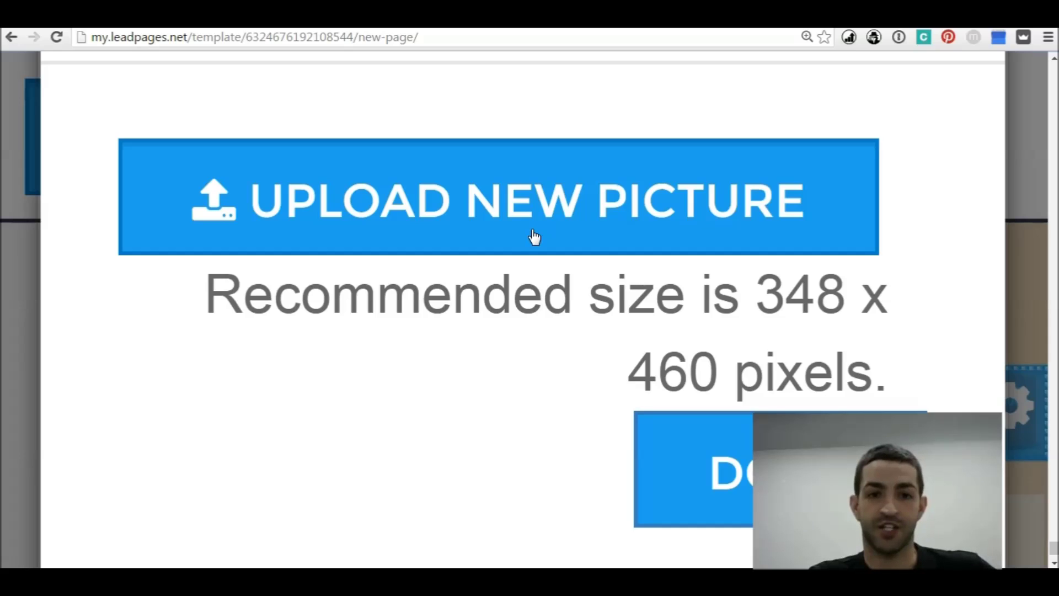
pyautogui.click(533, 234)
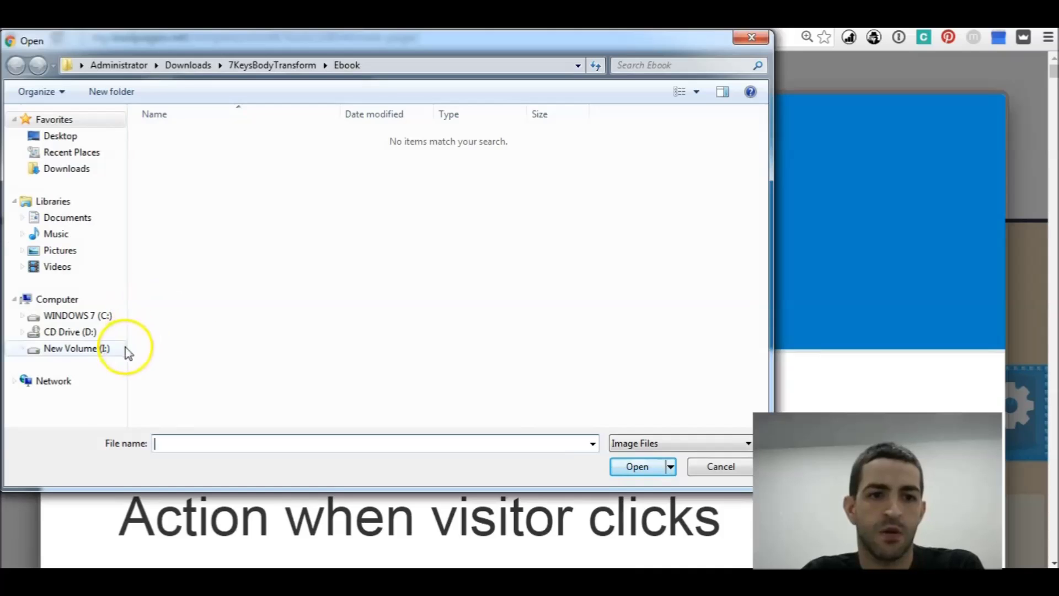
# Step: Look through the Website and Self Improvement Articles folders in Downloads for image files
pyautogui.click(70, 169)
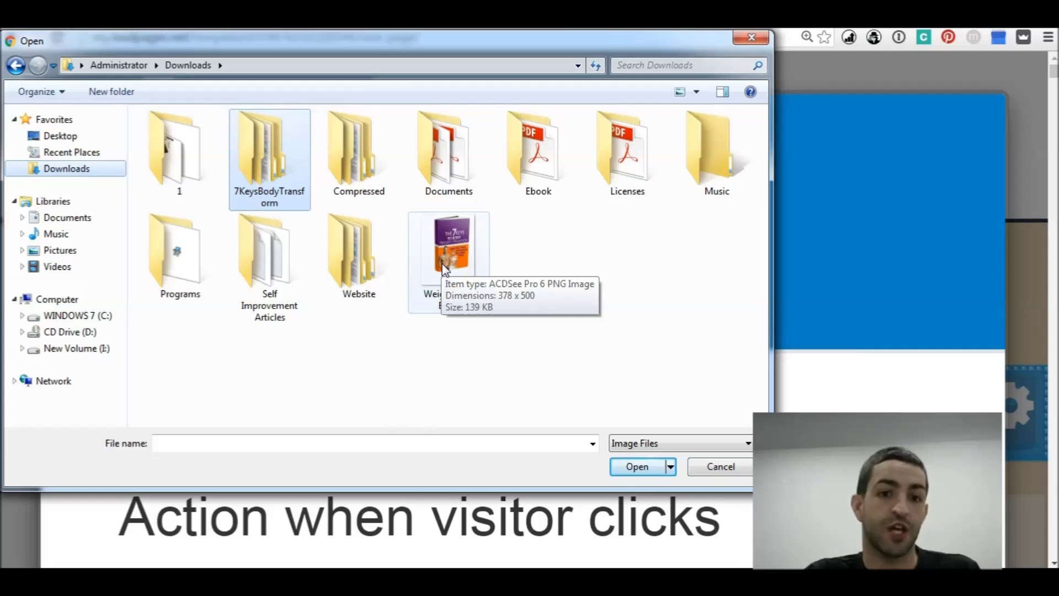
pyautogui.doubleClick(356, 270)
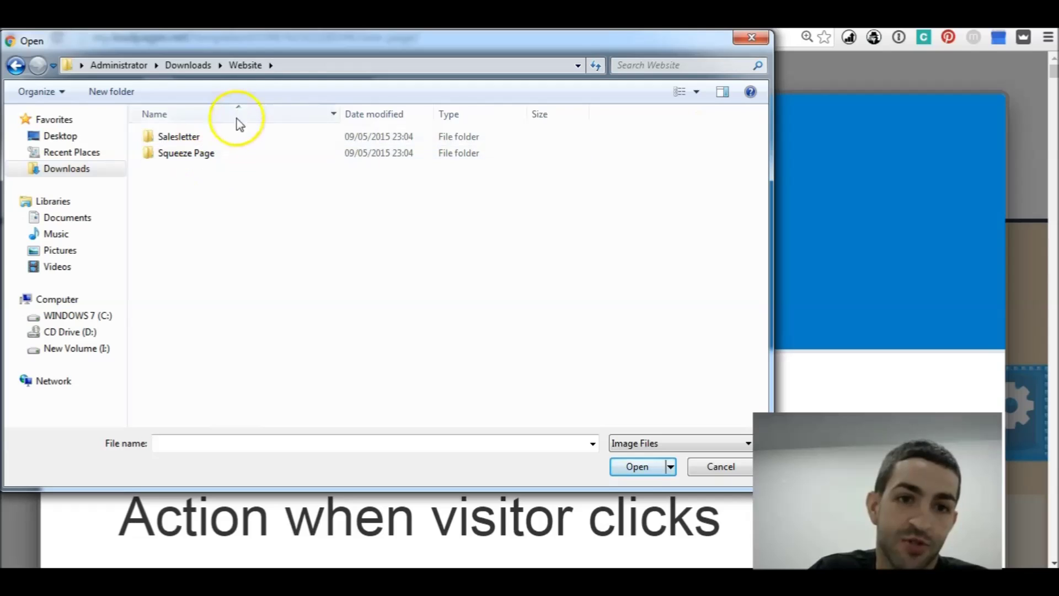
pyautogui.click(193, 65)
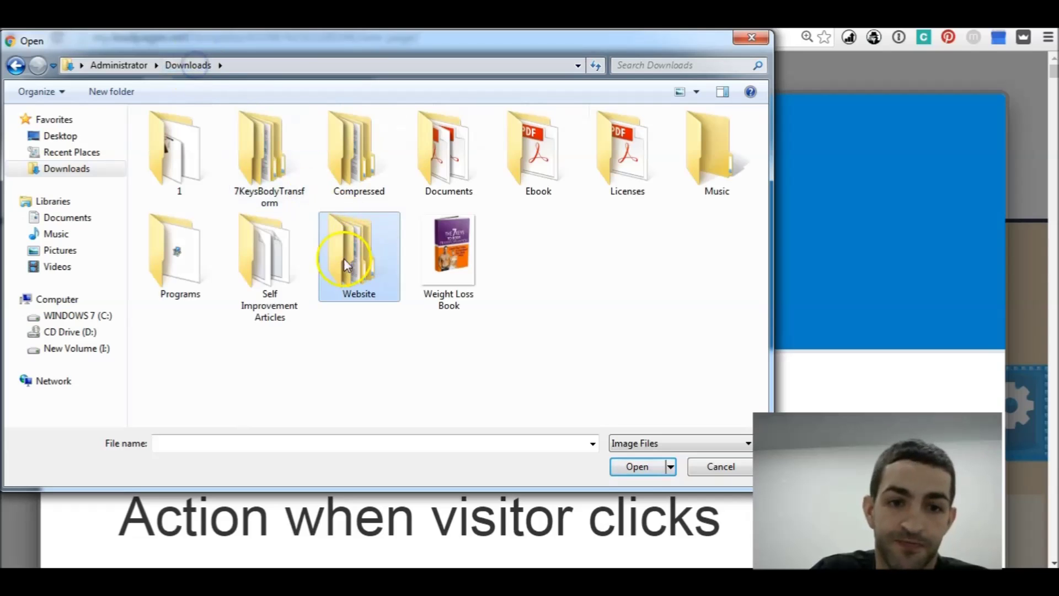
pyautogui.doubleClick(252, 270)
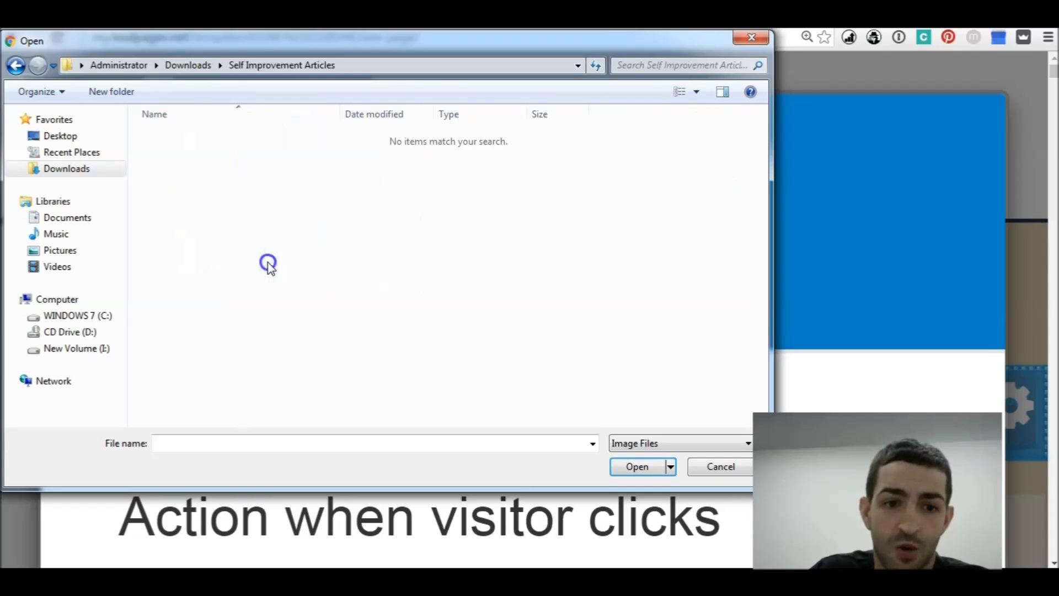
pyautogui.click(186, 66)
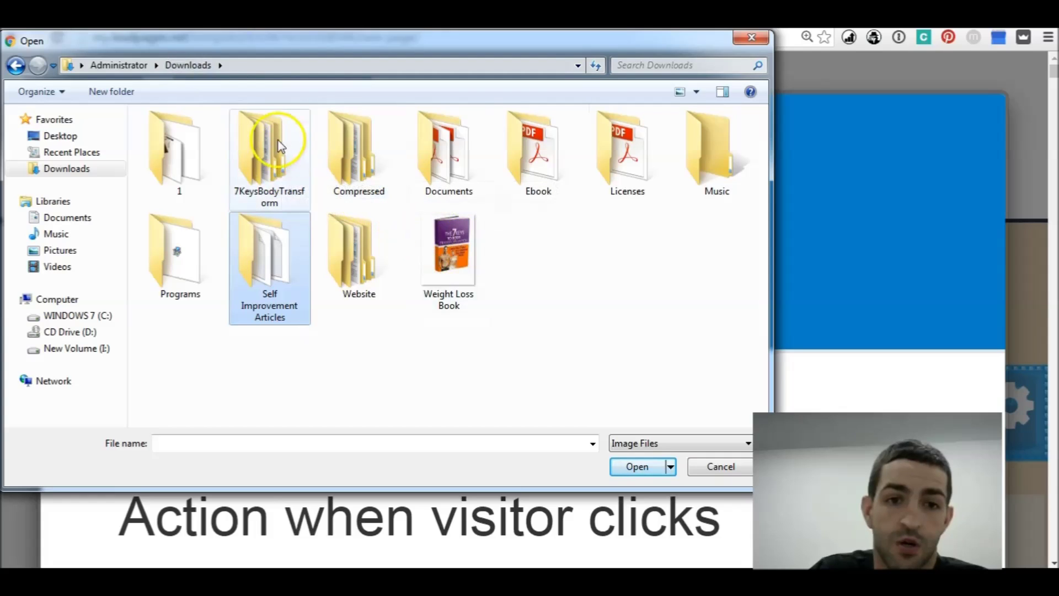
# Step: Examine the graphics in the 7KeysBodyTransform Website images folder, including the book cover, and return to Downloads
pyautogui.doubleClick(284, 160)
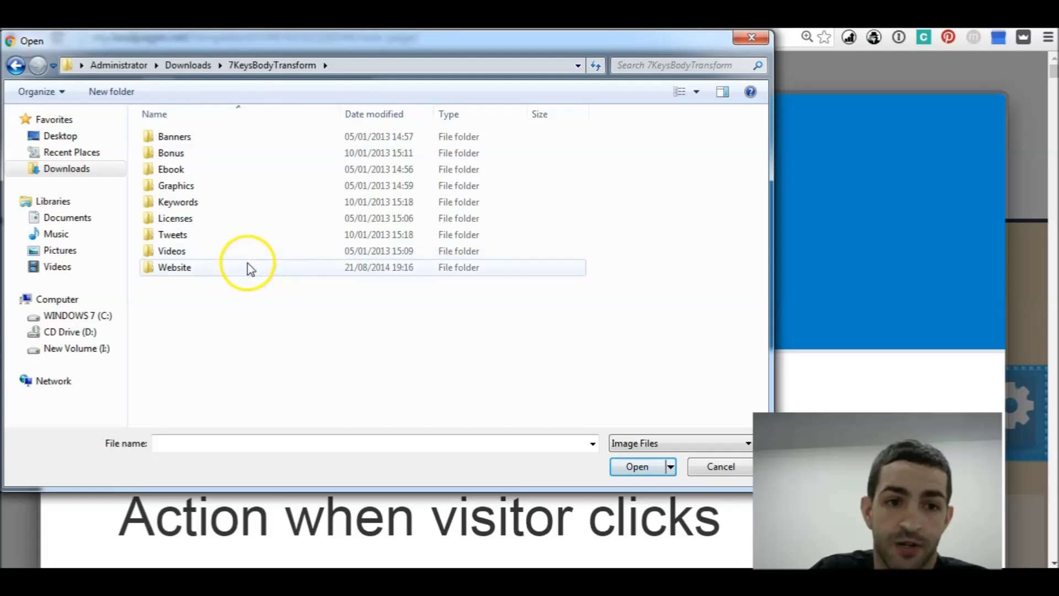
pyautogui.doubleClick(246, 267)
pyautogui.click(196, 137)
pyautogui.doubleClick(196, 137)
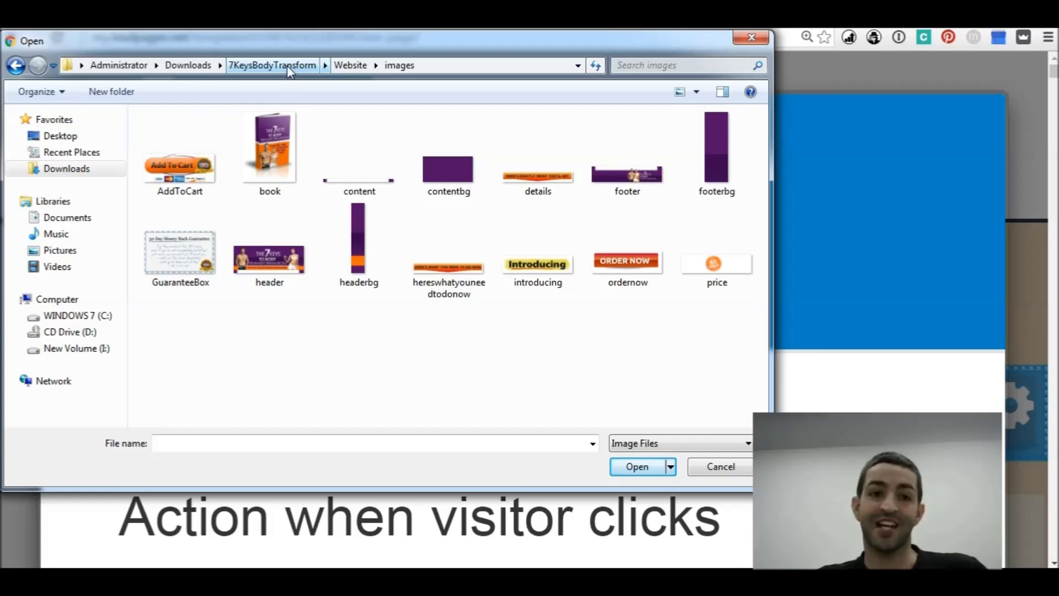
pyautogui.click(185, 66)
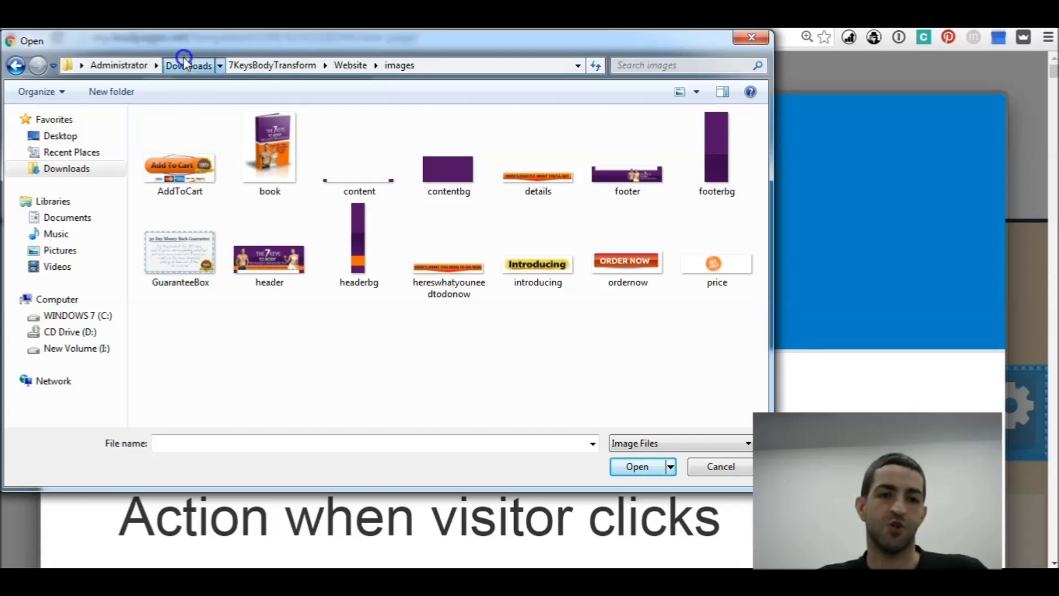
# Step: Upload the Weight Loss Book image from the Downloads folder
pyautogui.click(185, 61)
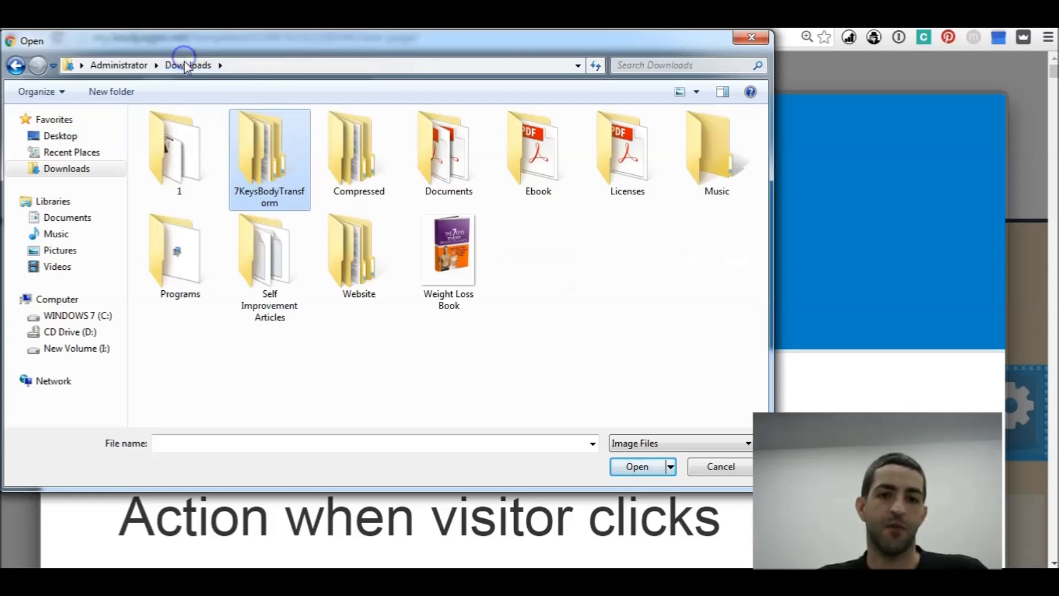
pyautogui.doubleClick(459, 253)
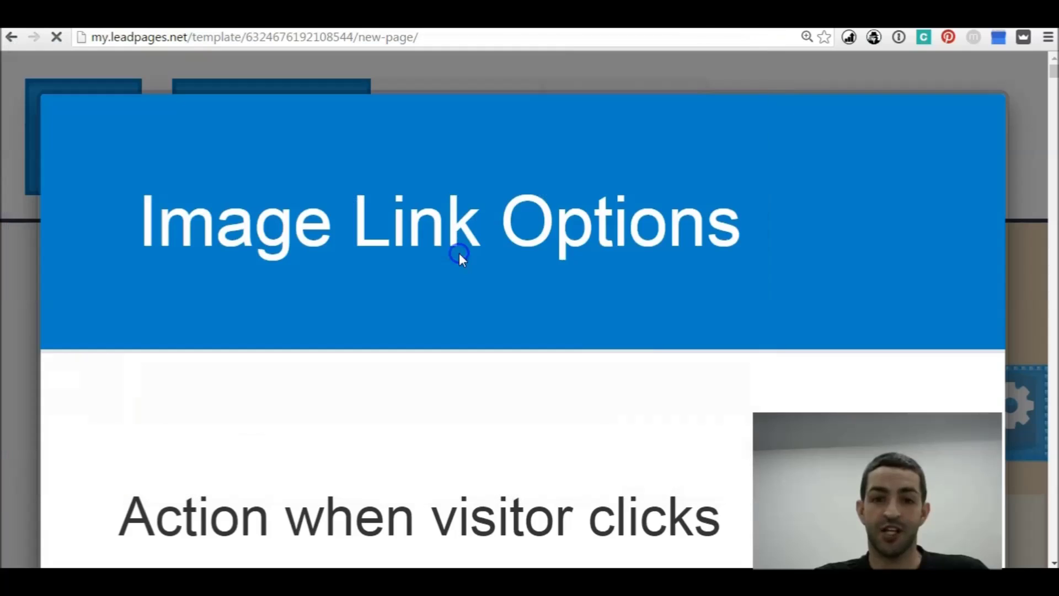
# Step: Choose the uploaded 7 Keys to Body Transformation cover as the image to display and apply the image options
pyautogui.scroll(-5, 568, 262)
pyautogui.scroll(-8, 607, 258)
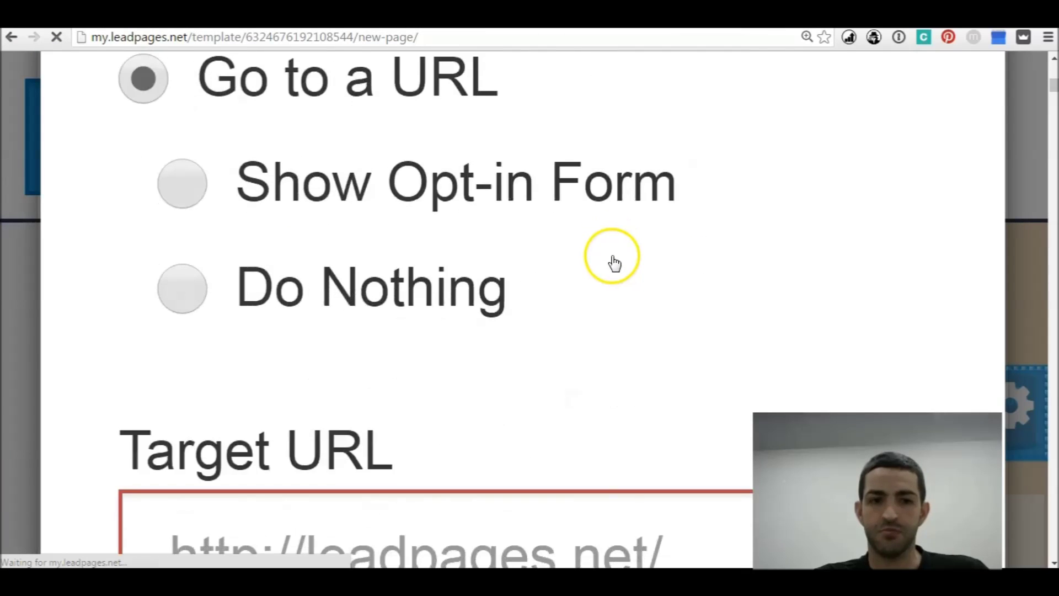
pyautogui.scroll(-8, 615, 262)
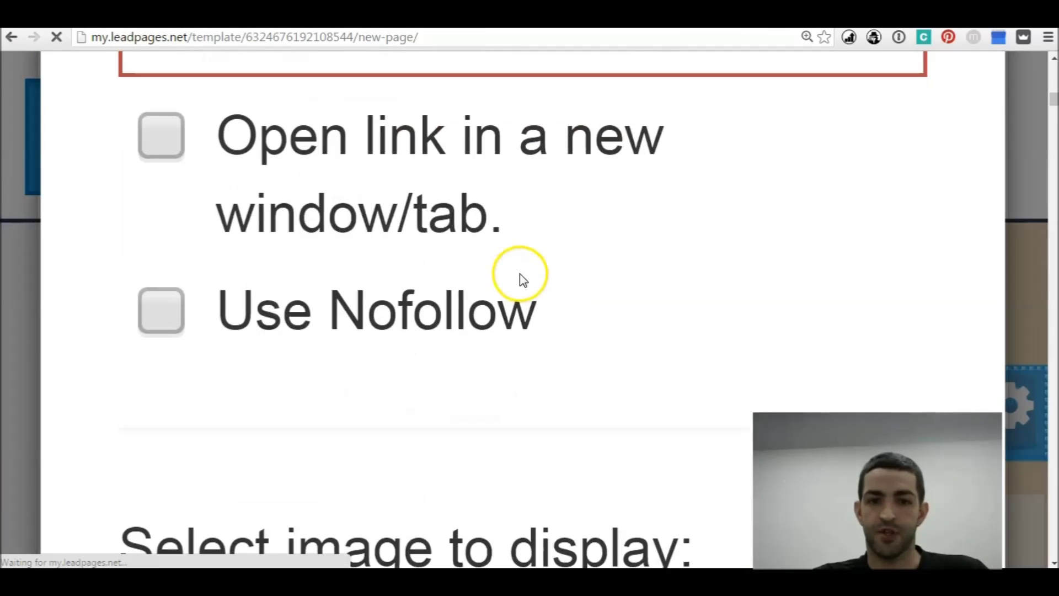
pyautogui.scroll(-7, 527, 278)
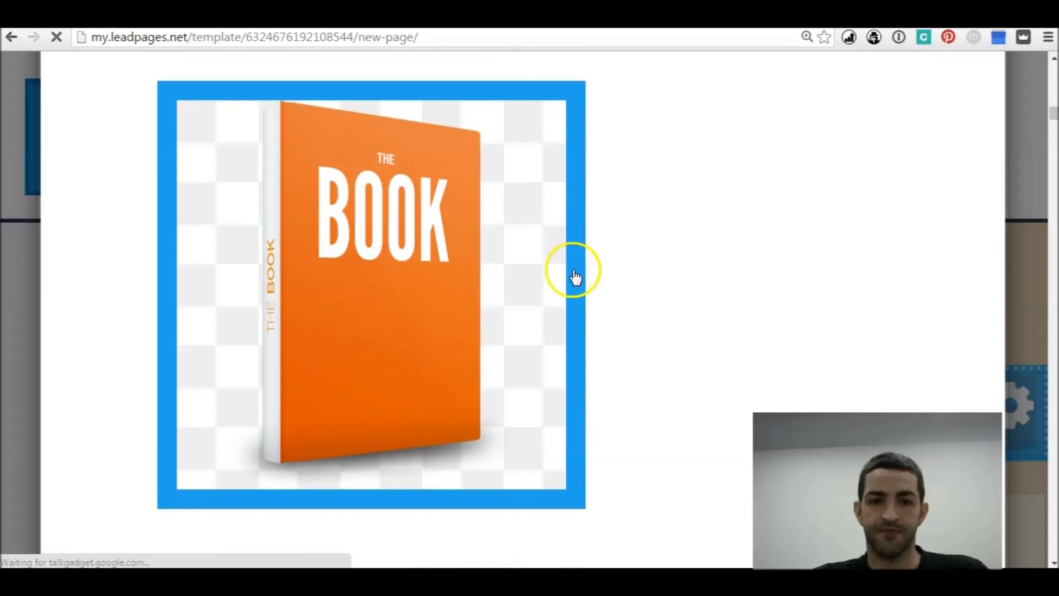
pyautogui.scroll(-6, 574, 273)
pyautogui.scroll(1, 577, 271)
pyautogui.scroll(3, 576, 269)
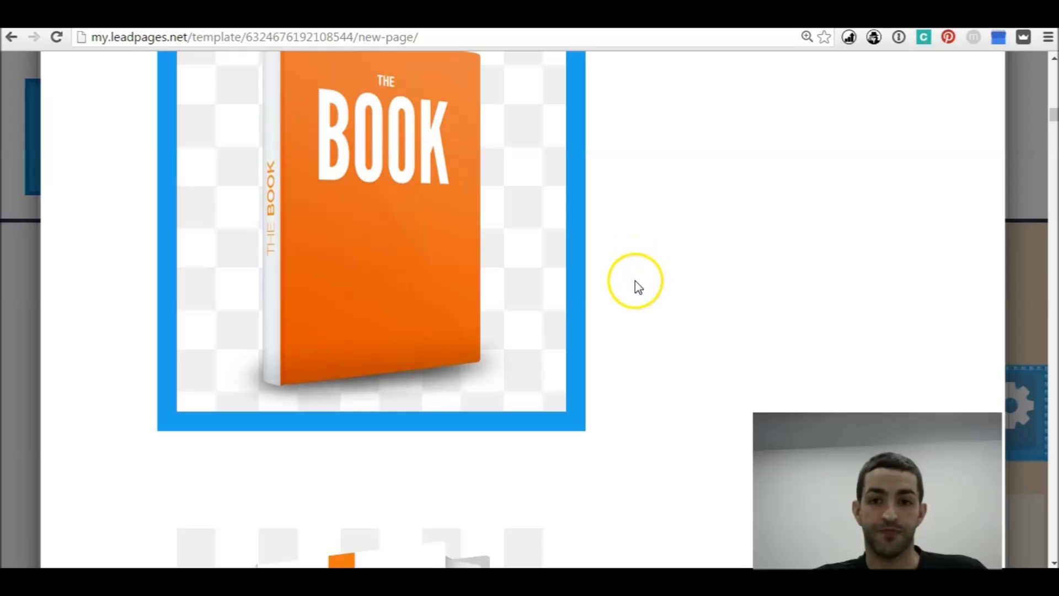
pyautogui.scroll(7, 636, 282)
pyautogui.scroll(-20, 636, 287)
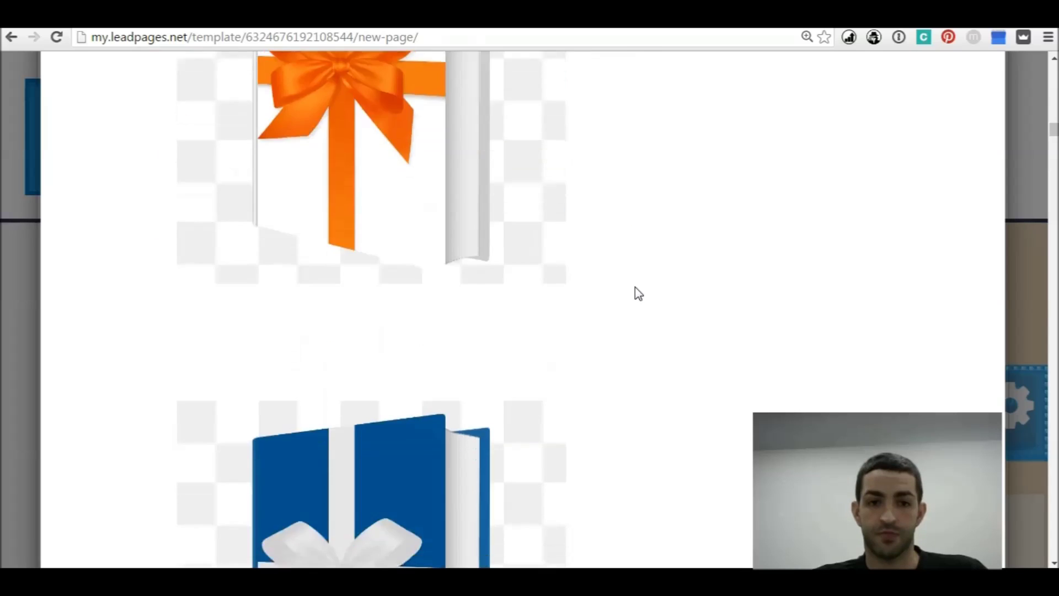
pyautogui.scroll(-15, 635, 288)
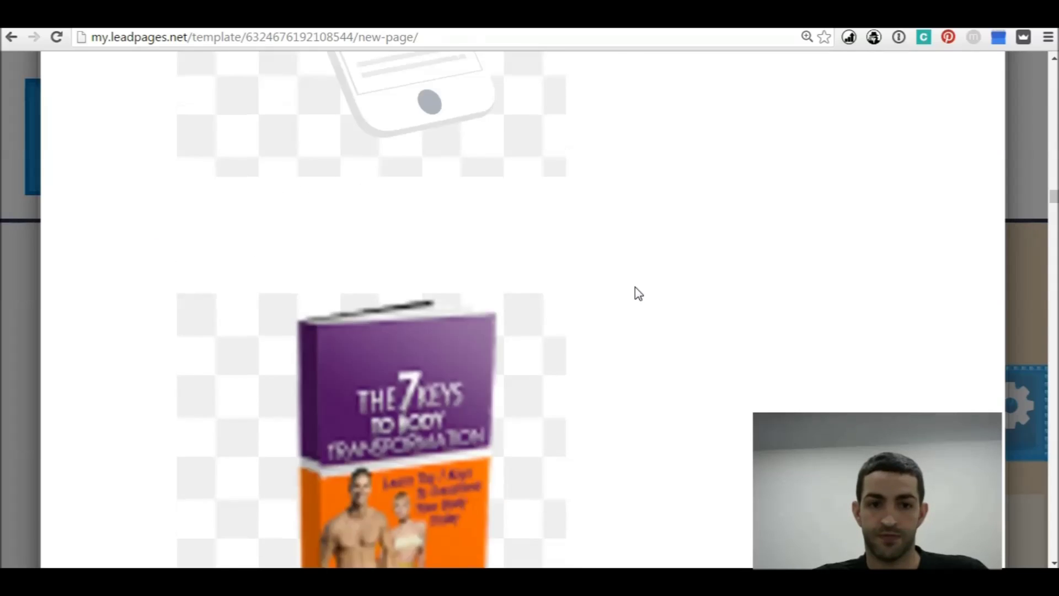
pyautogui.scroll(-4, 634, 289)
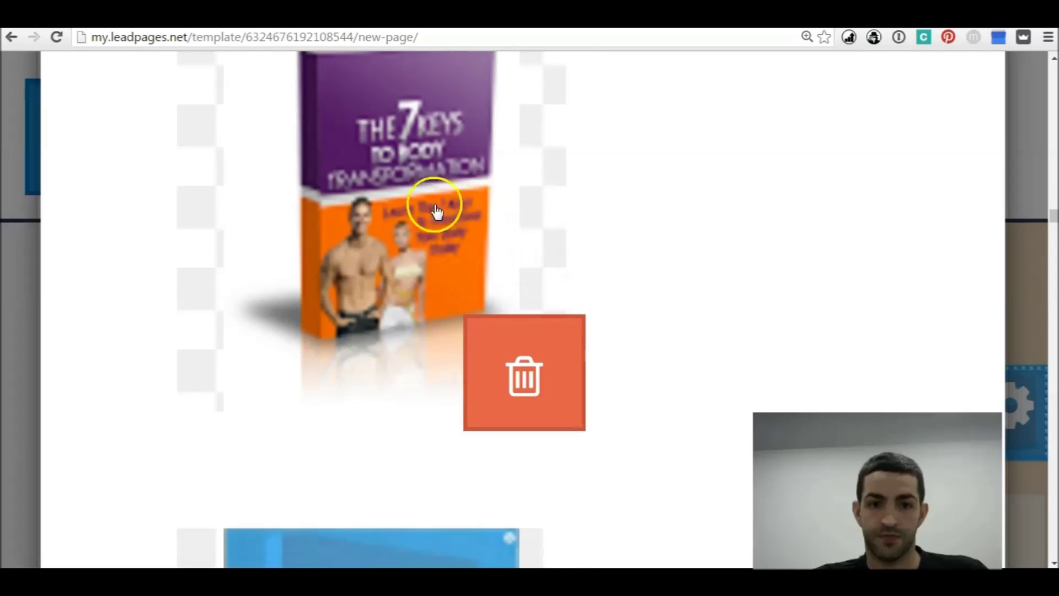
pyautogui.scroll(-8, 488, 189)
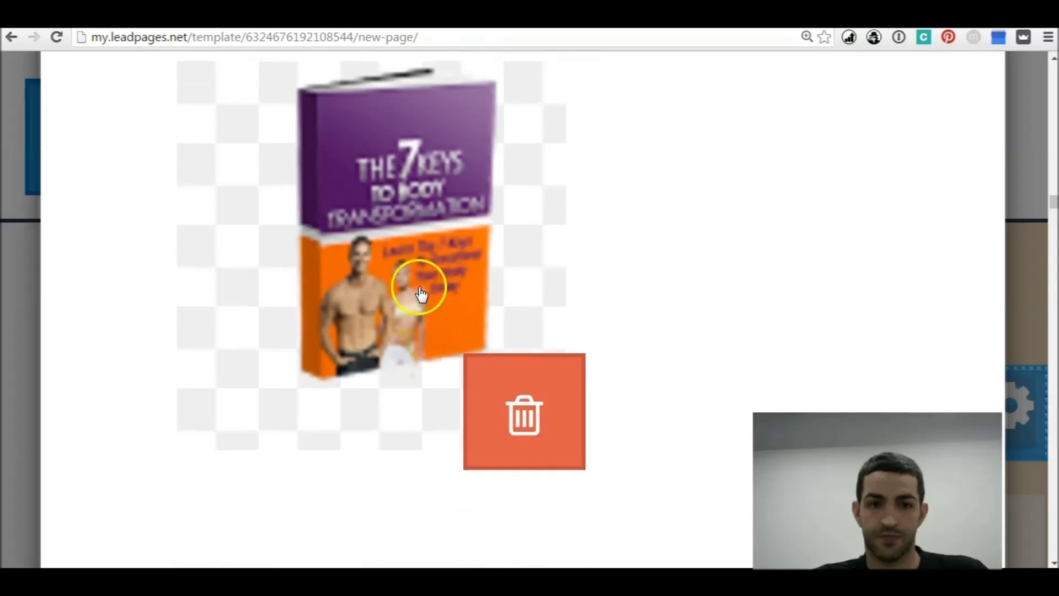
pyautogui.scroll(1, 524, 237)
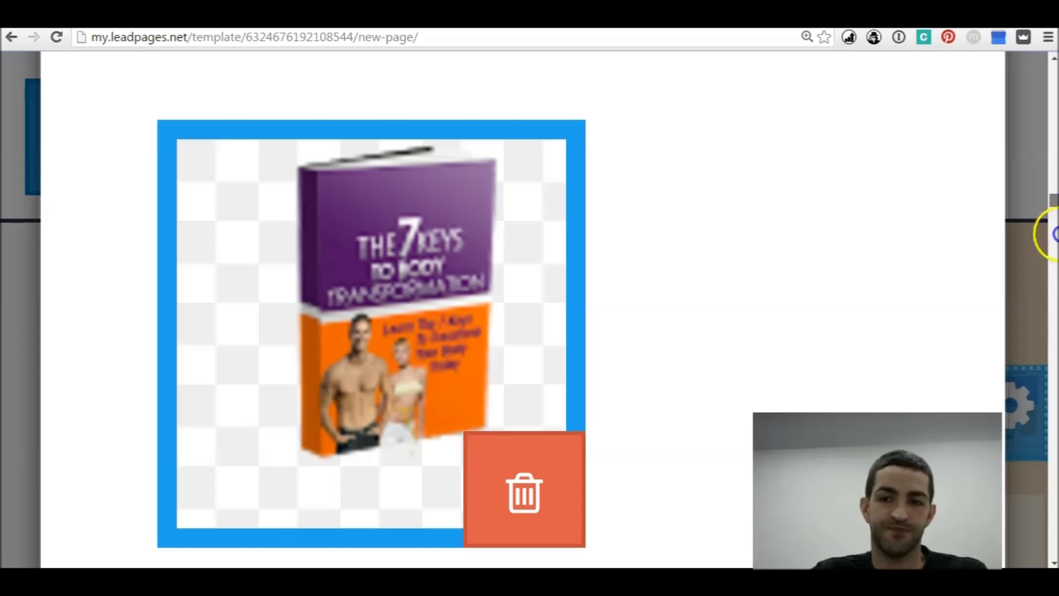
pyautogui.moveTo(1053, 201); pyautogui.dragTo(721, 421)
pyautogui.click(718, 397)
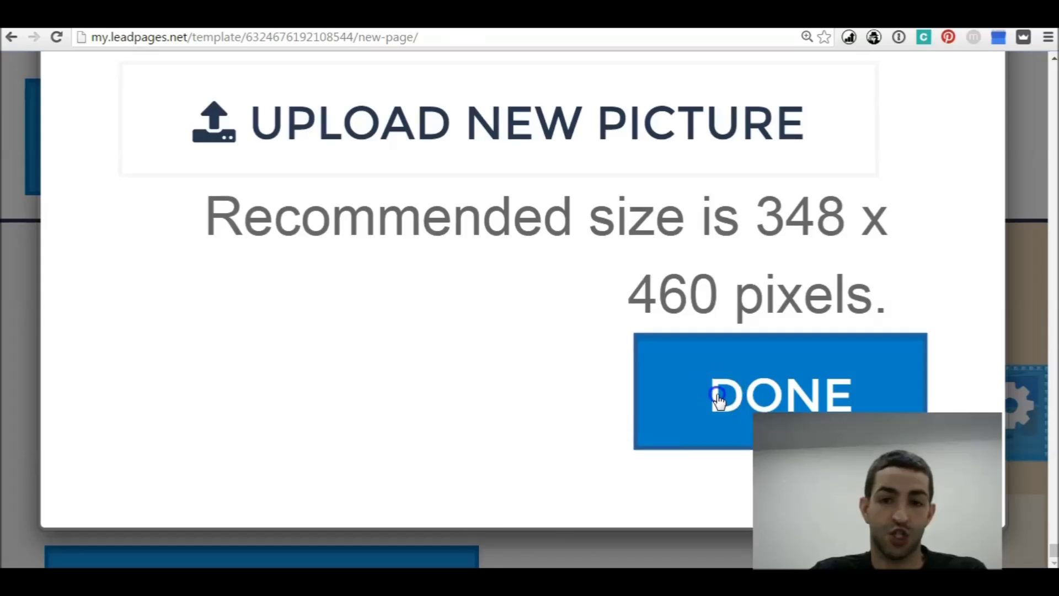
# Step: Reduce the browser zoom to its default level so the whole squeeze page fits in the editor
pyautogui.scroll(-15, 603, 337)
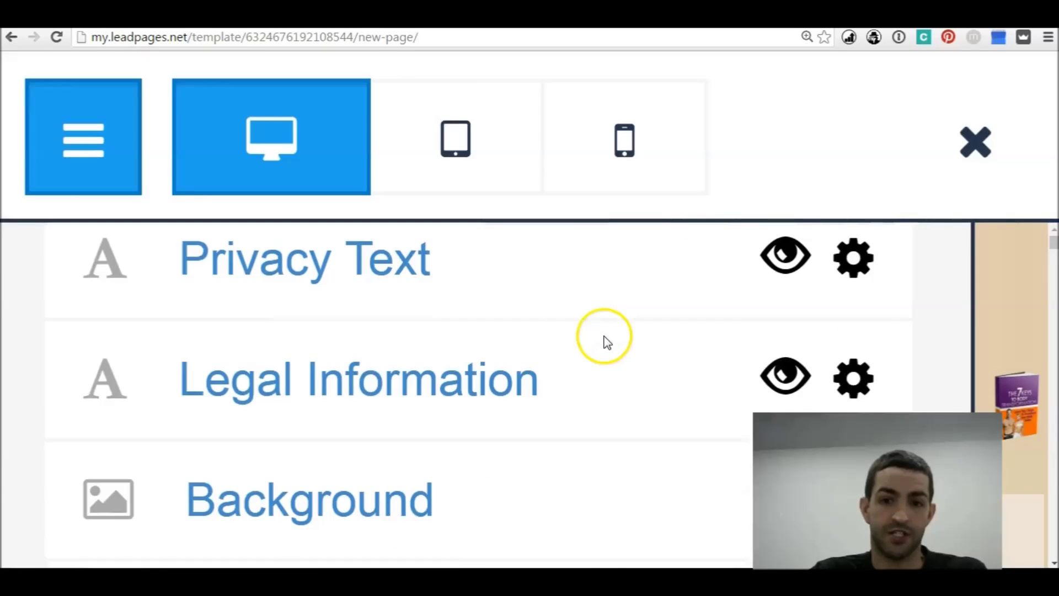
pyautogui.hotkey('ctrl', '-')
pyautogui.hotkey('ctrl', '-')
pyautogui.hotkey('ctrl', '-')
pyautogui.hotkey('ctrl', '-')
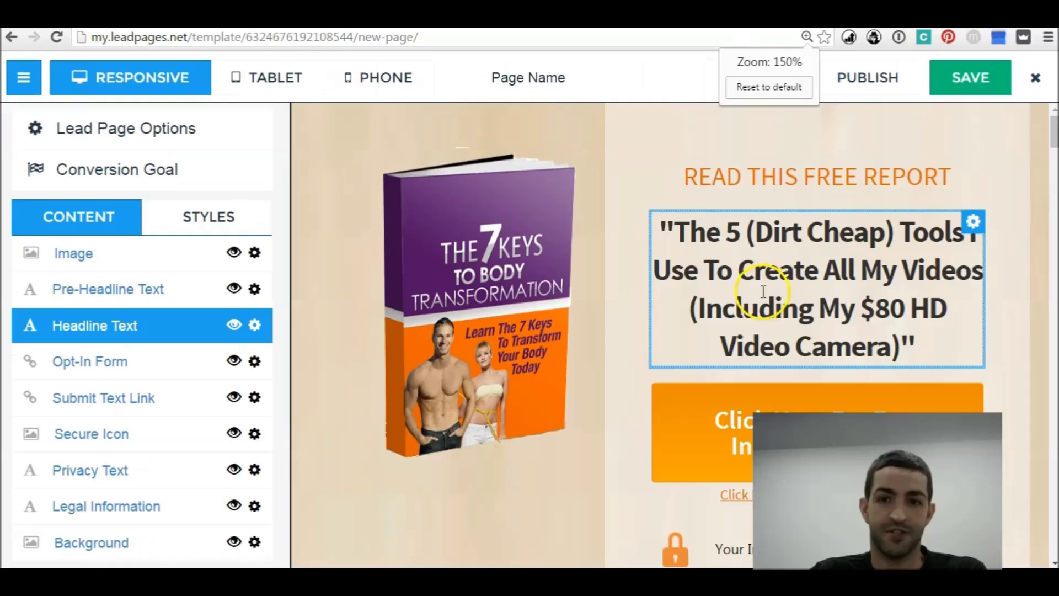
pyautogui.hotkey('ctrl', '-')
pyautogui.hotkey('ctrl', '-')
pyautogui.hotkey('ctrl', '-')
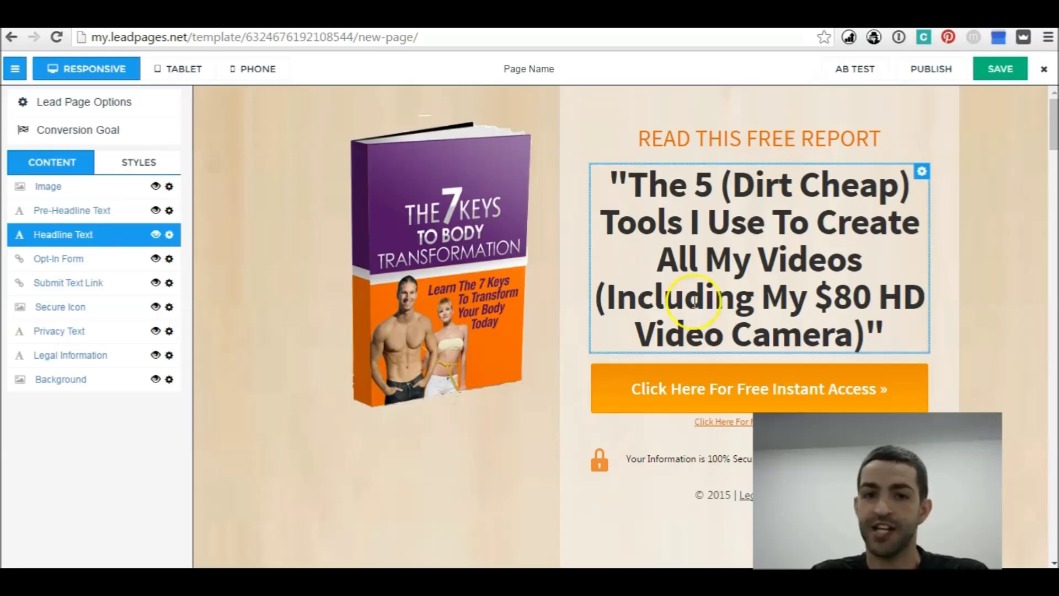
# Step: Replace the pre-headline text with "YOUR FREE BODY TRANSFORMATION", breaking the line before TRANSFORMATION
pyautogui.click(785, 141)
pyautogui.tripleClick(787, 142)
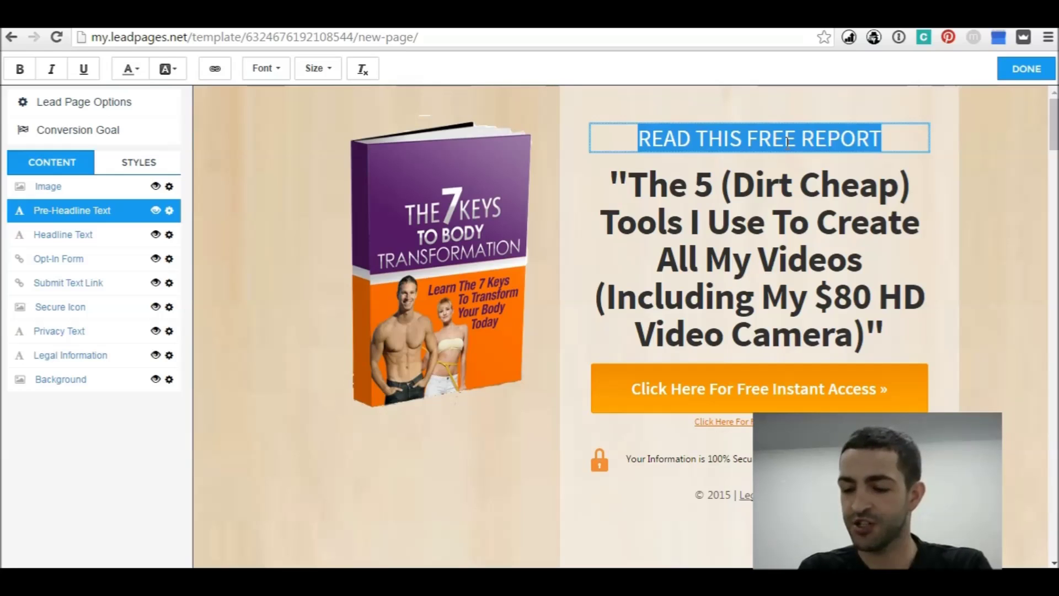
pyautogui.write('YOU')
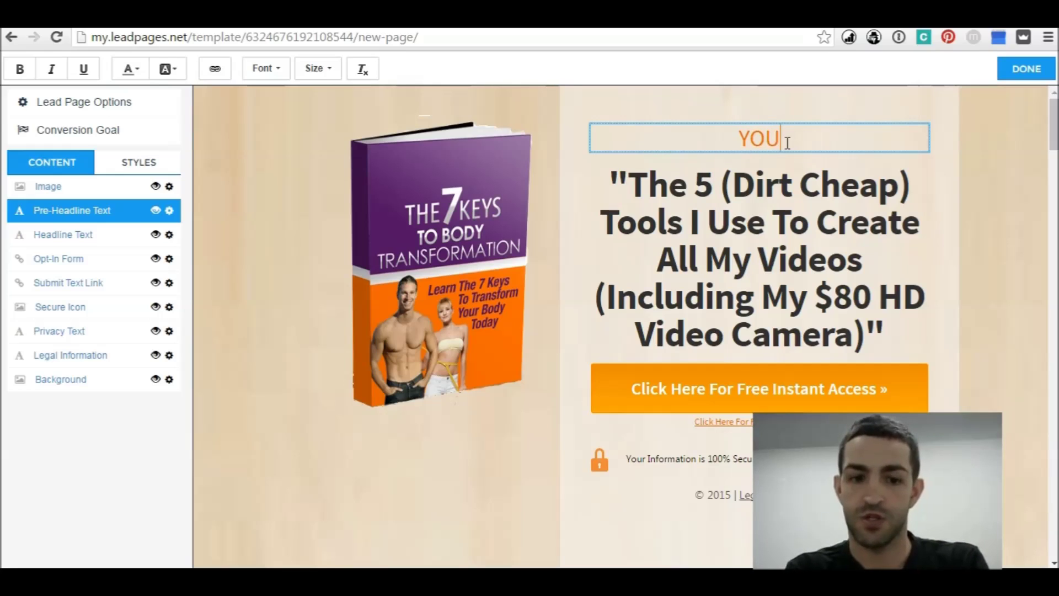
pyautogui.write('R FR')
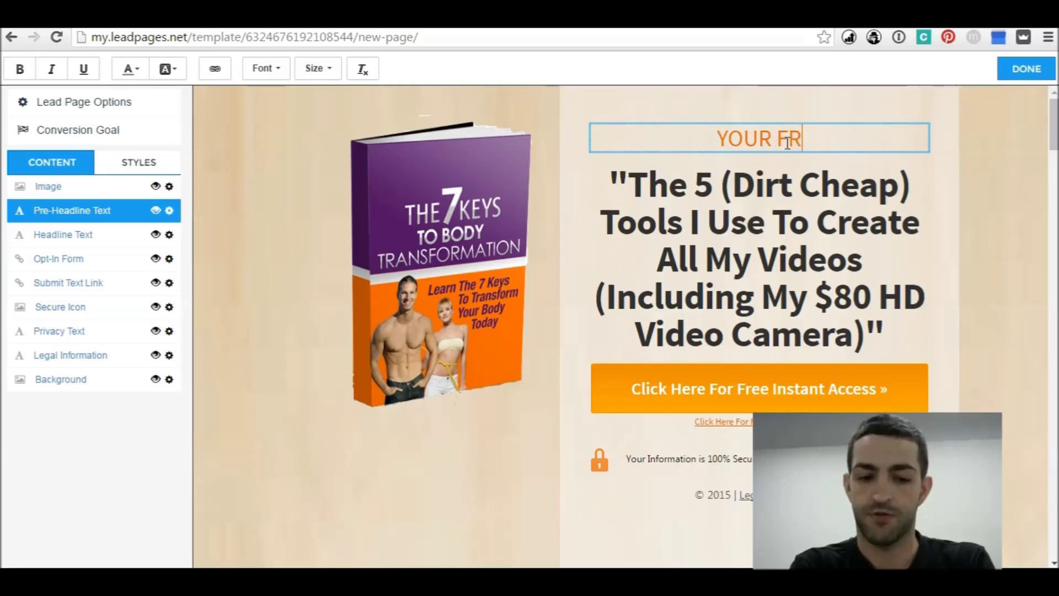
pyautogui.write('EE BODY TRA')
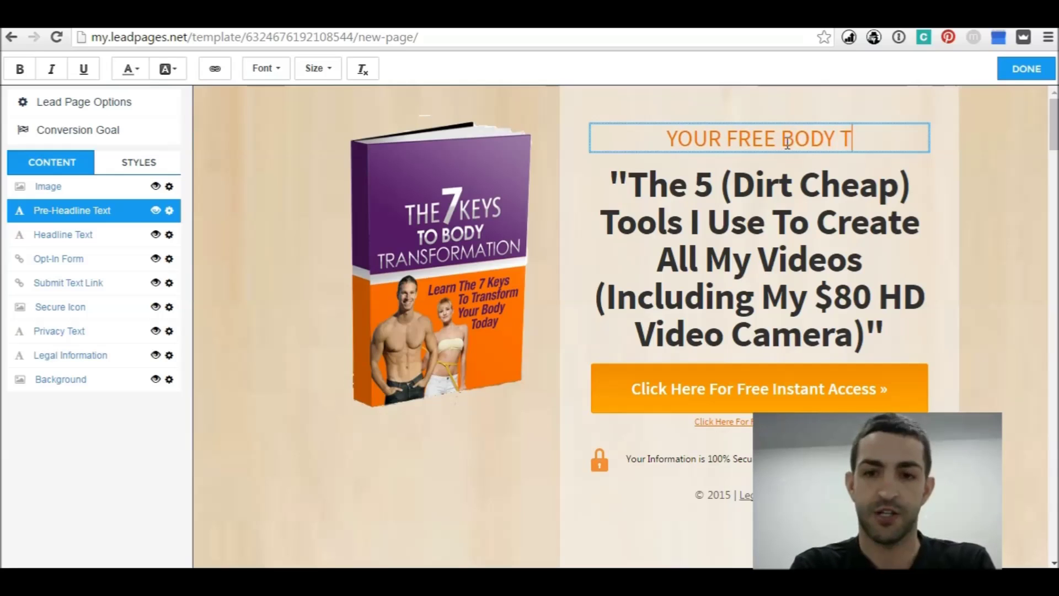
pyautogui.press('BackSpace')
pyautogui.press('BackSpace')
pyautogui.press('BackSpace')
pyautogui.press('Return')
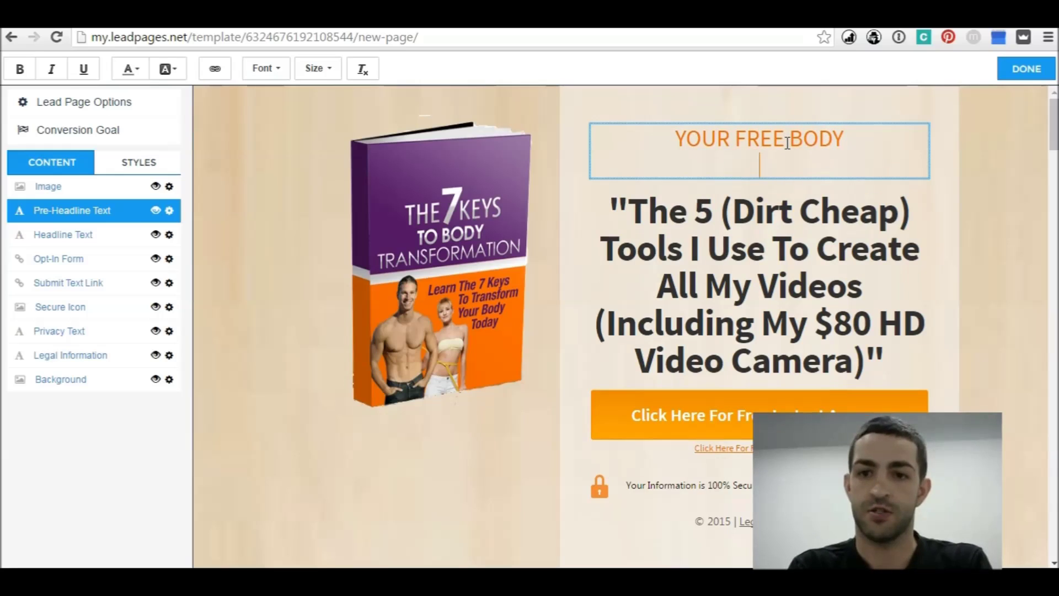
pyautogui.write('TRANSFORMATION')
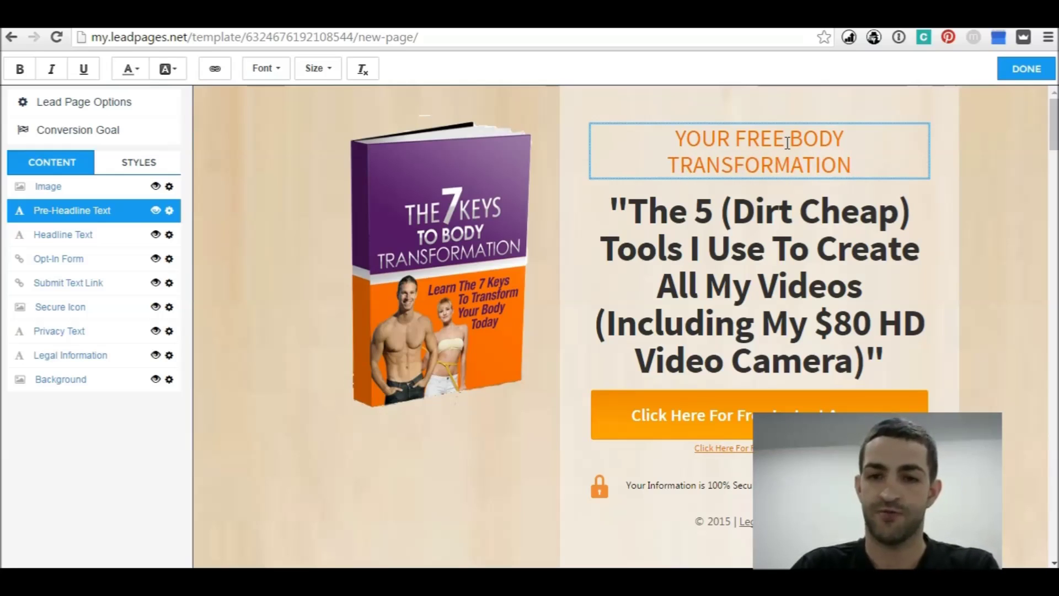
# Step: Make the whole pre-headline text bold and set its font size to 28
pyautogui.tripleClick(769, 142)
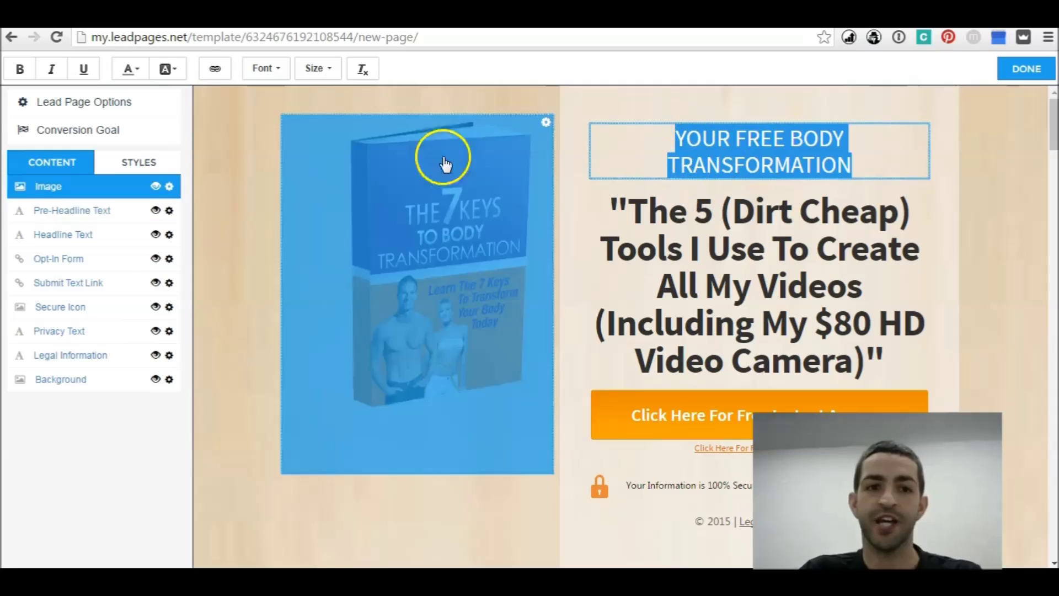
pyautogui.click(20, 69)
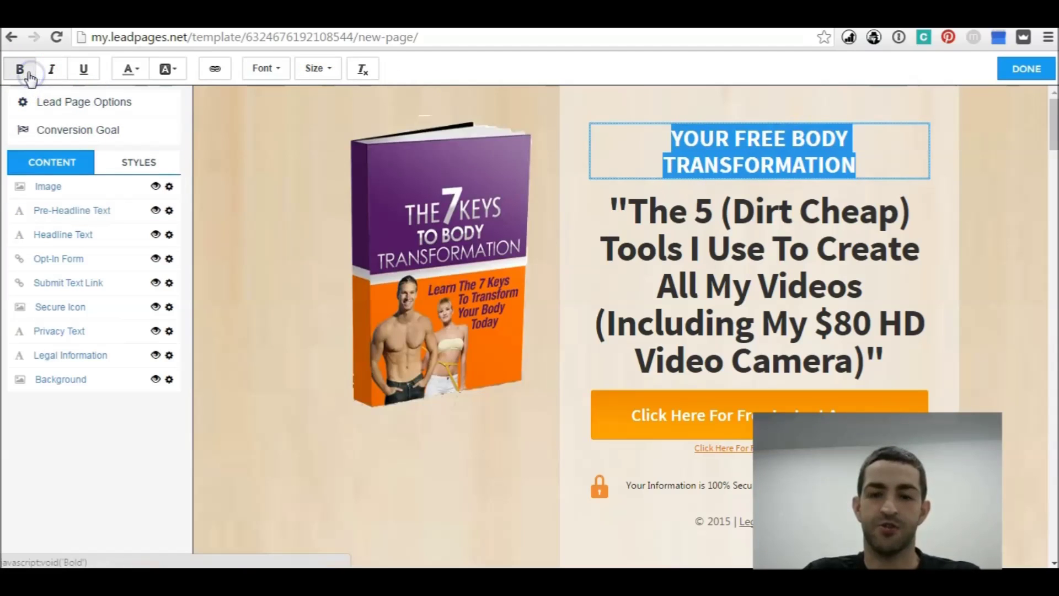
pyautogui.click(170, 69)
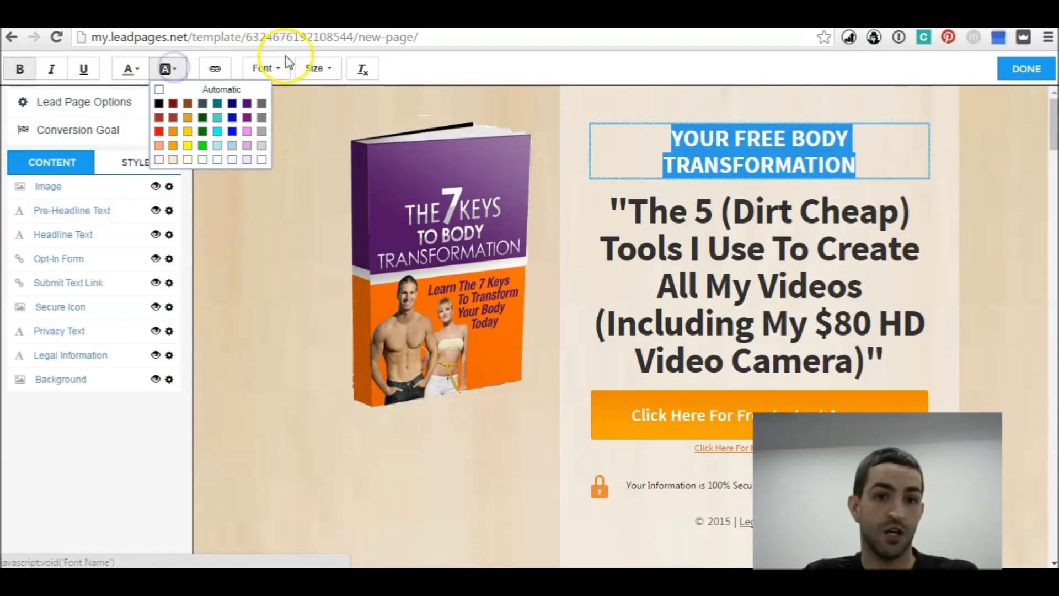
pyautogui.click(330, 69)
pyautogui.click(322, 69)
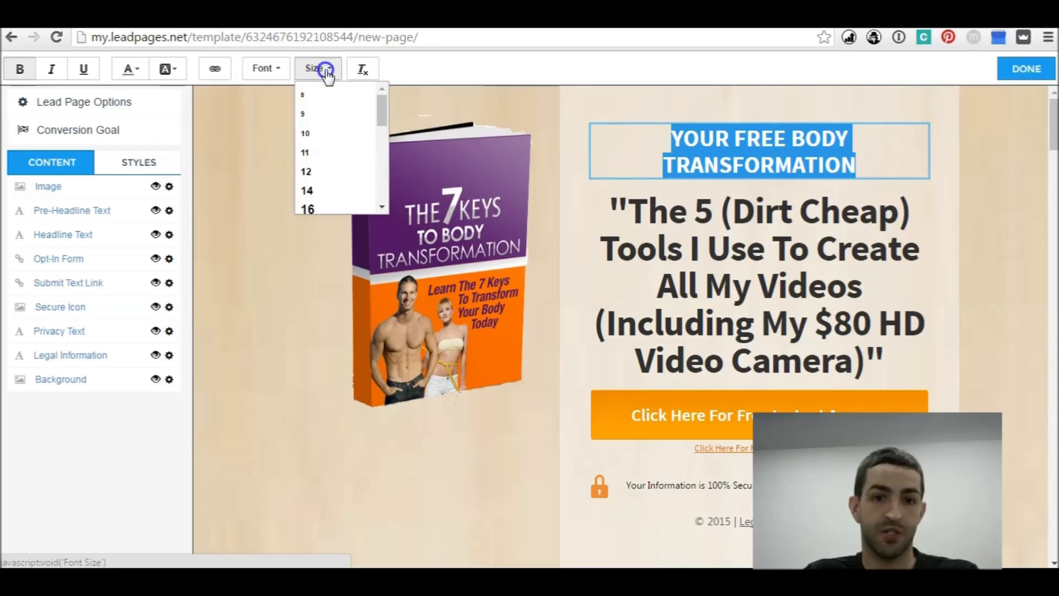
pyautogui.scroll(-6, 370, 132)
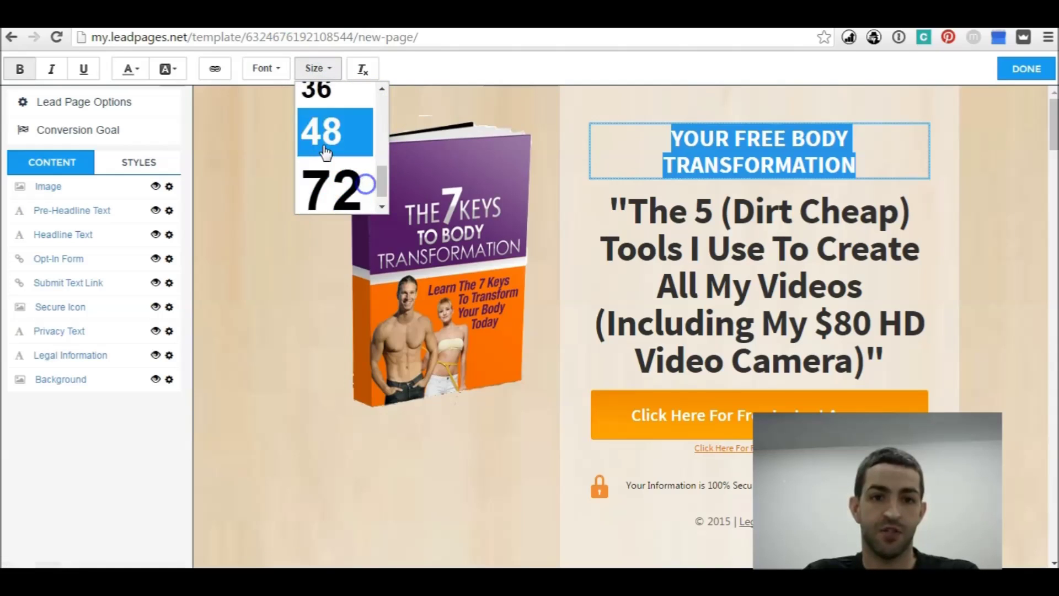
pyautogui.click(325, 135)
pyautogui.click(314, 69)
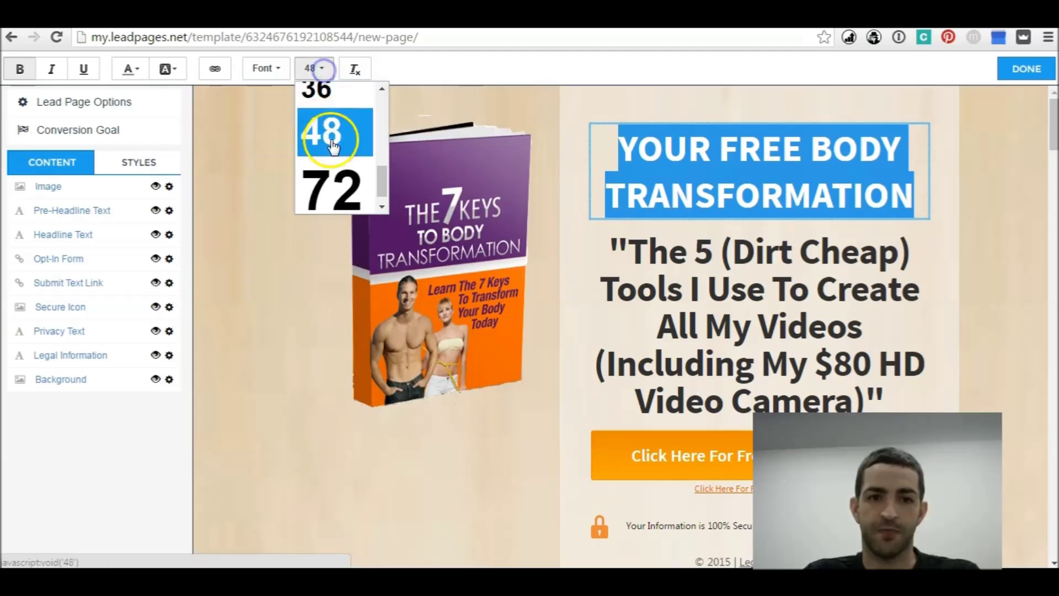
pyautogui.click(330, 91)
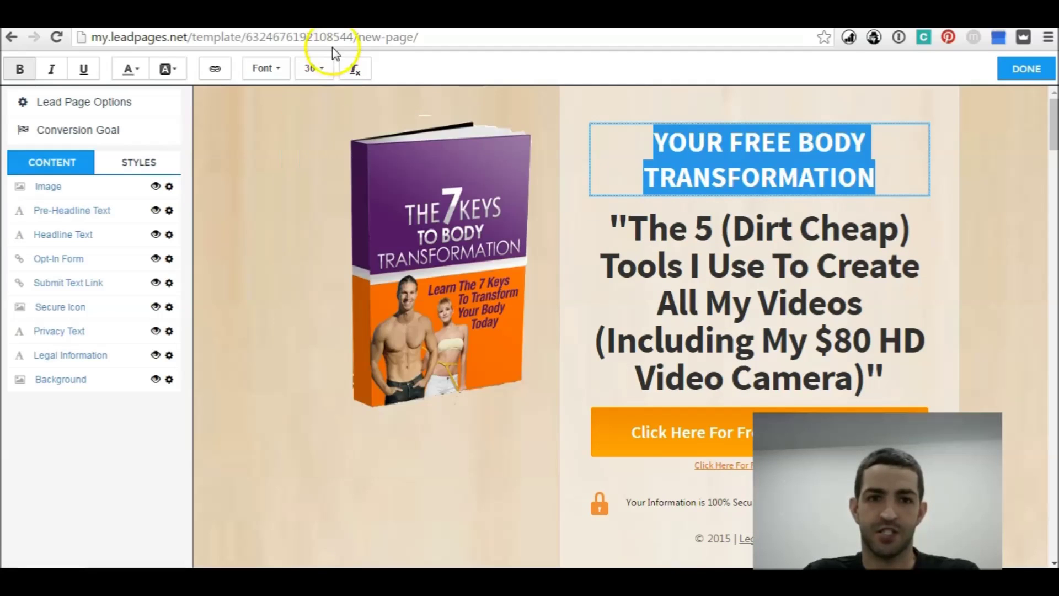
pyautogui.click(323, 70)
pyautogui.scroll(2, 342, 138)
pyautogui.click(330, 141)
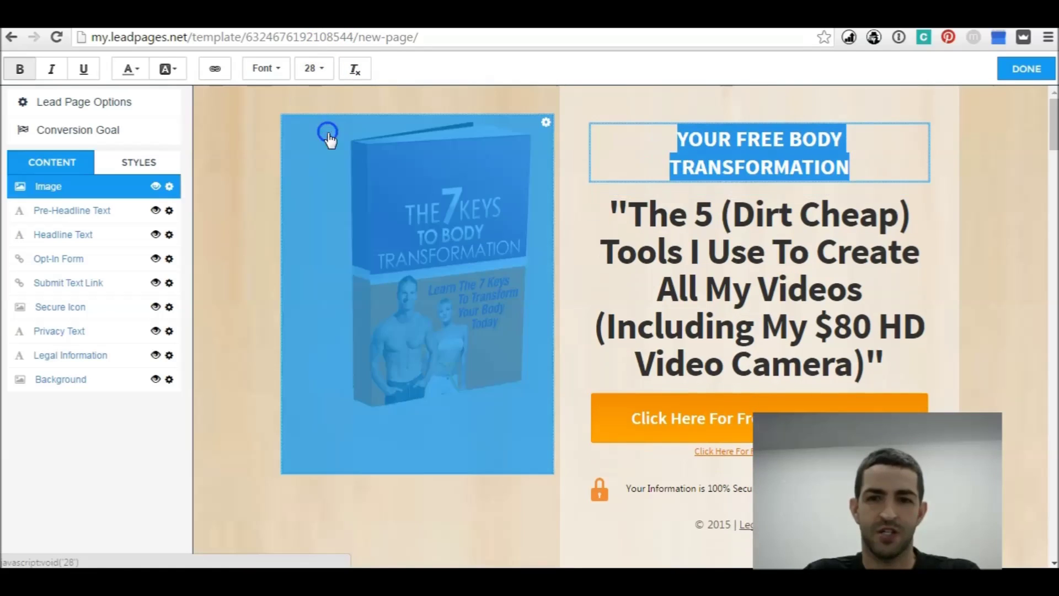
# Step: Replace the headline text with "Transform Your Body!" and start a new line below it
pyautogui.click(788, 251)
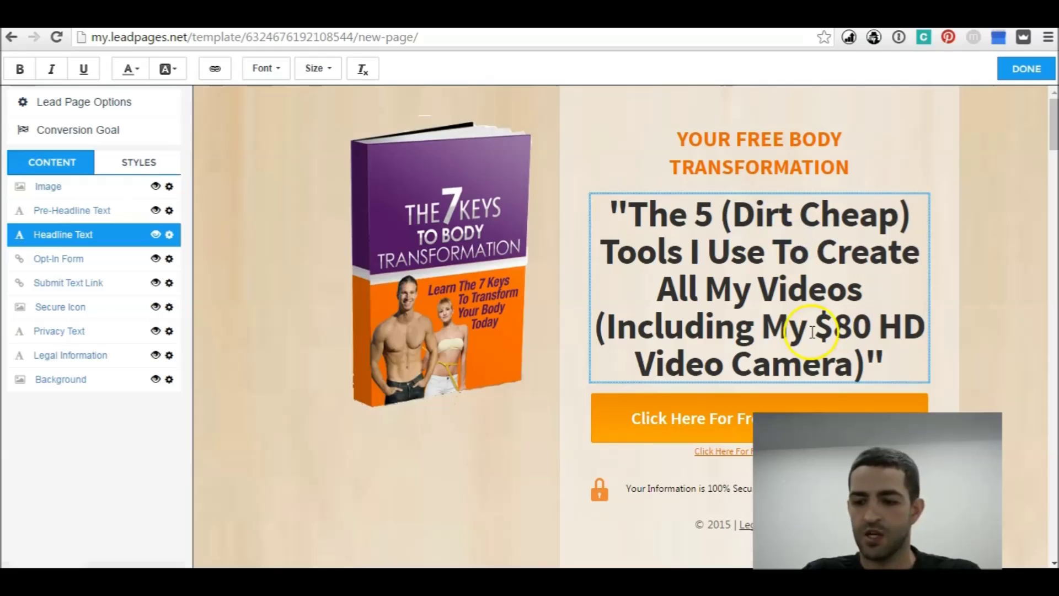
pyautogui.tripleClick(824, 310)
pyautogui.write('tRAN')
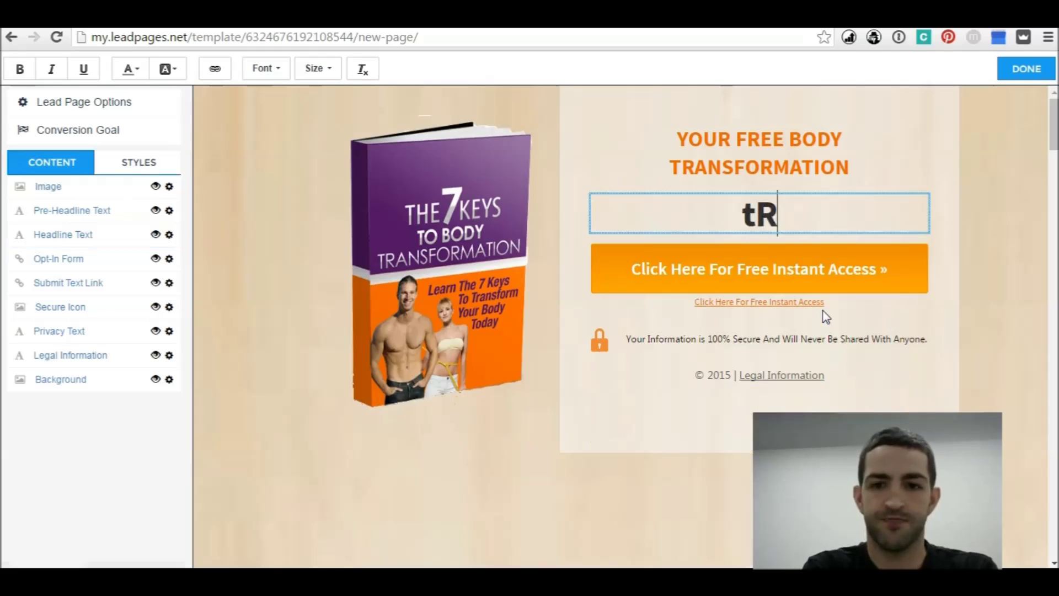
pyautogui.press('BackSpace')
pyautogui.press('BackSpace')
pyautogui.press('BackSpace')
pyautogui.press('BackSpace')
pyautogui.write('Tr')
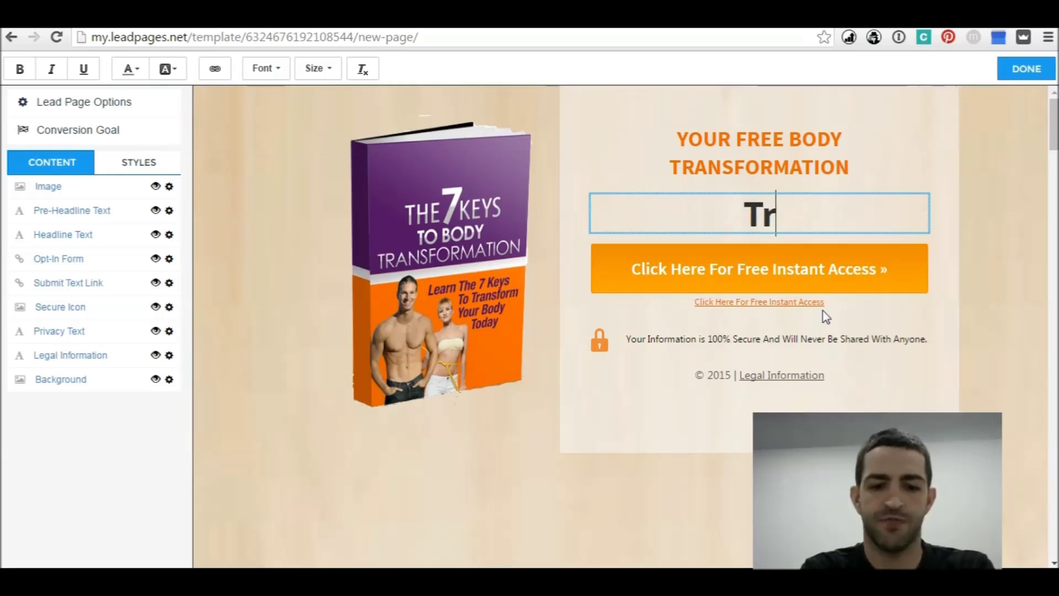
pyautogui.write('ansform ')
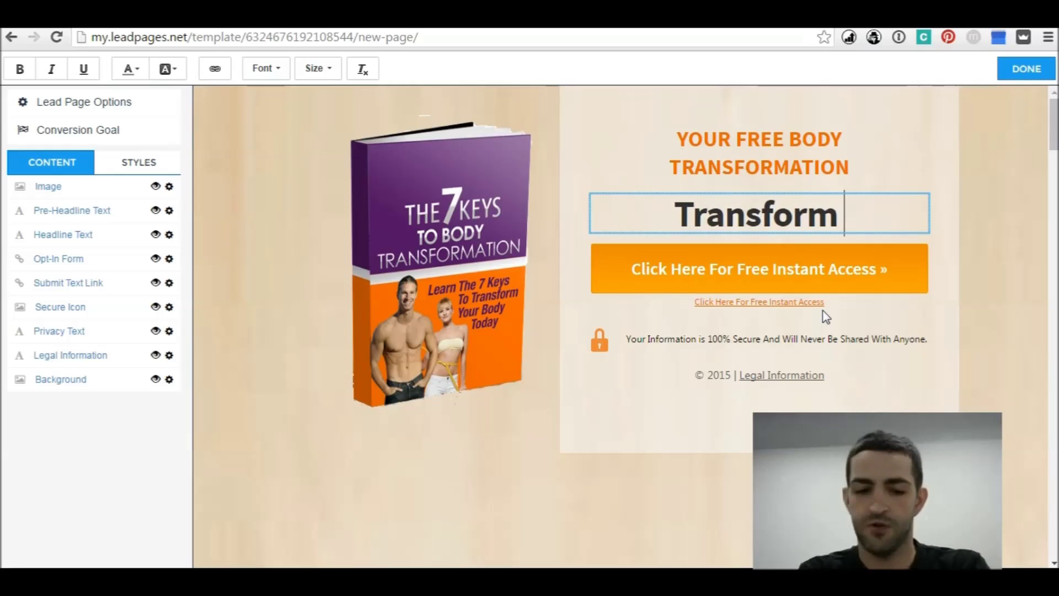
pyautogui.write('Your Body')
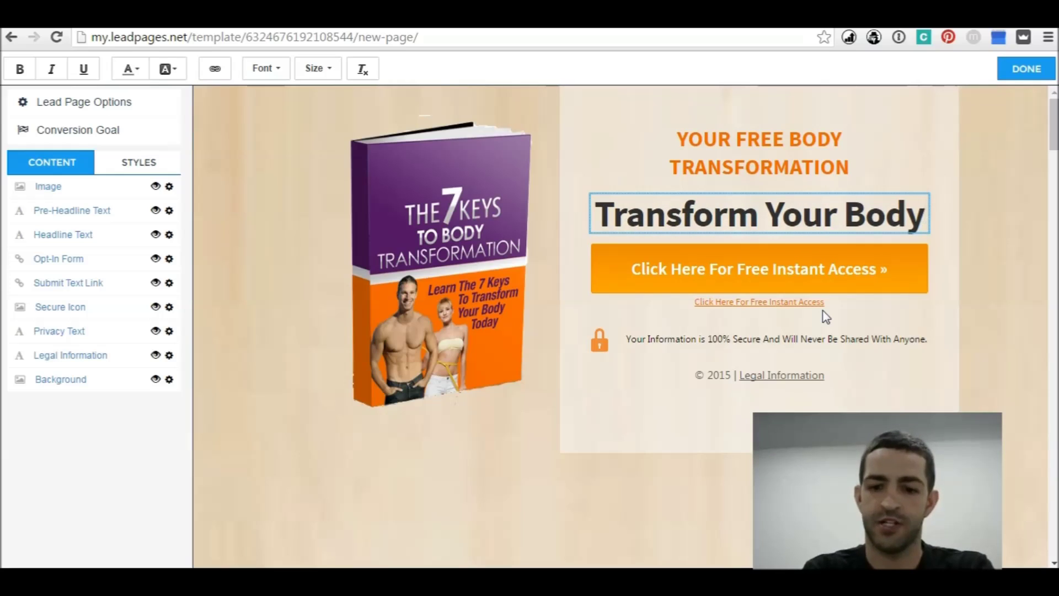
pyautogui.write('!')
pyautogui.press('Return')
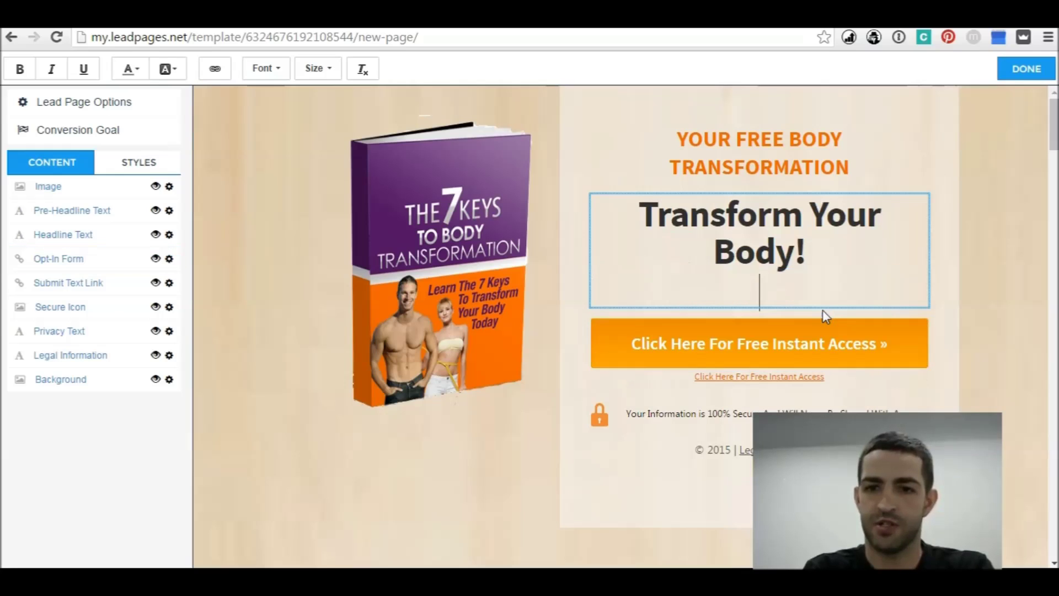
# Step: Add "Learn 7 Keys To Transforming Your Body Today" as the second line of the headline
pyautogui.write('Le')
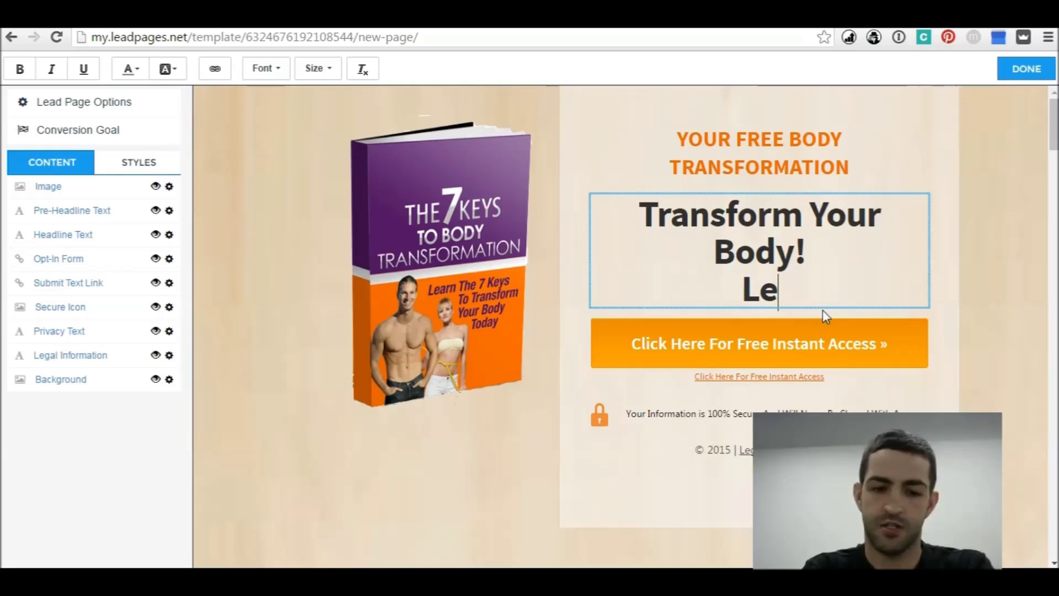
pyautogui.write('arn 7')
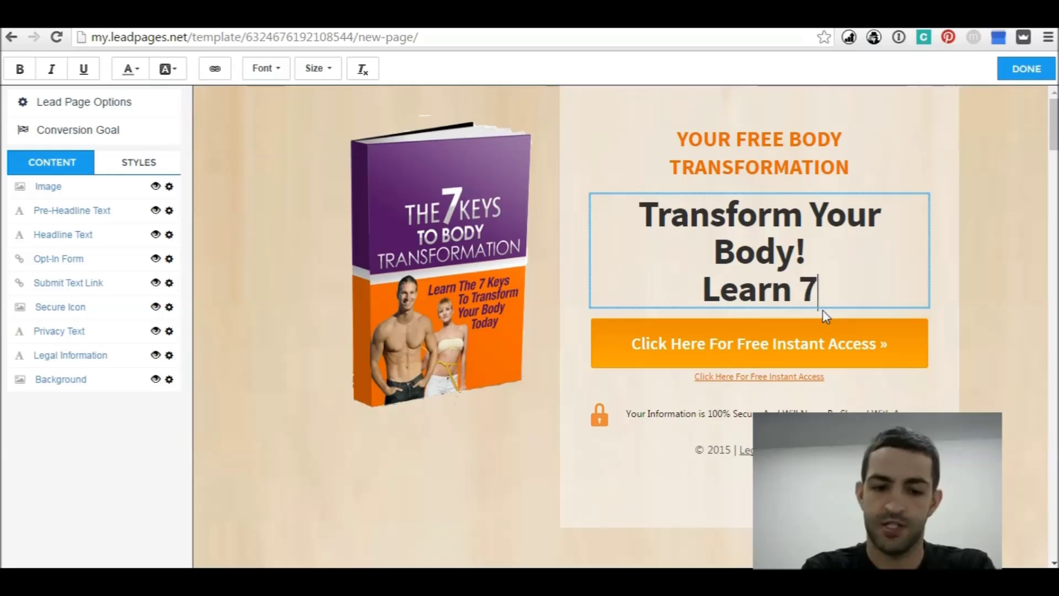
pyautogui.write(' Keys ')
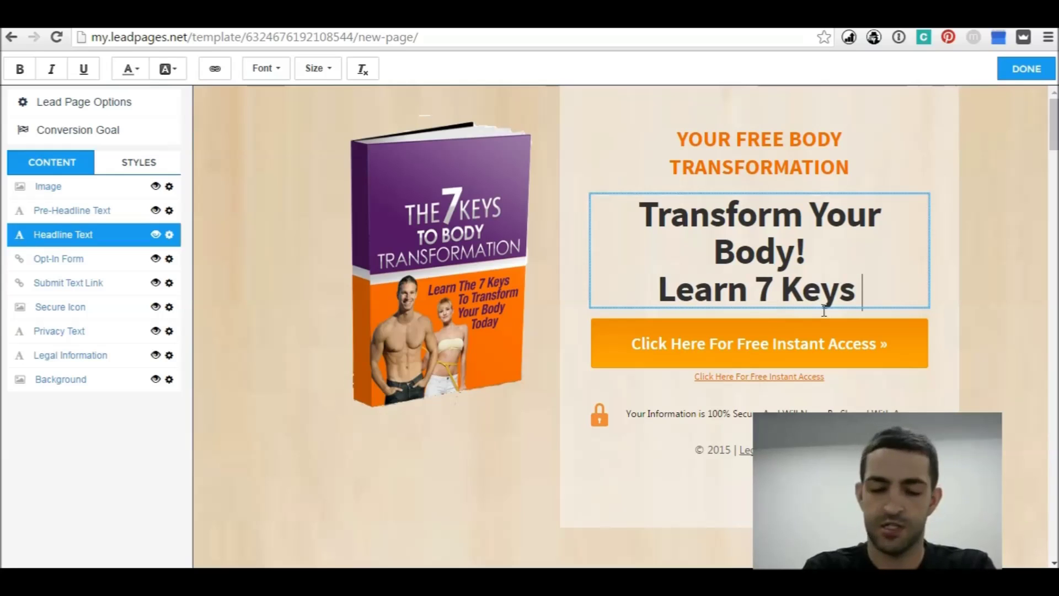
pyautogui.write('To Transf')
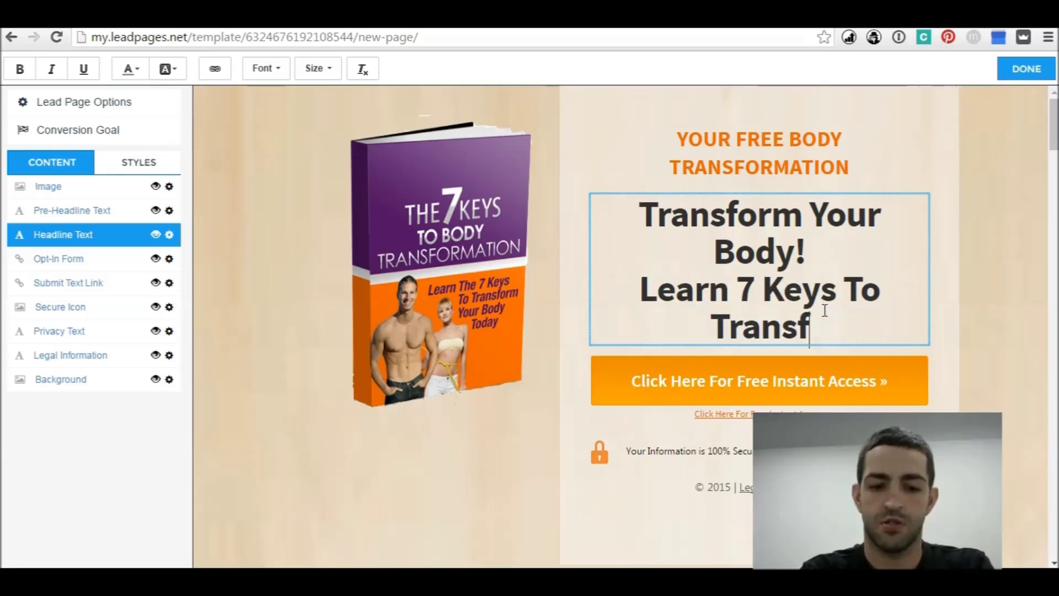
pyautogui.write('ormi')
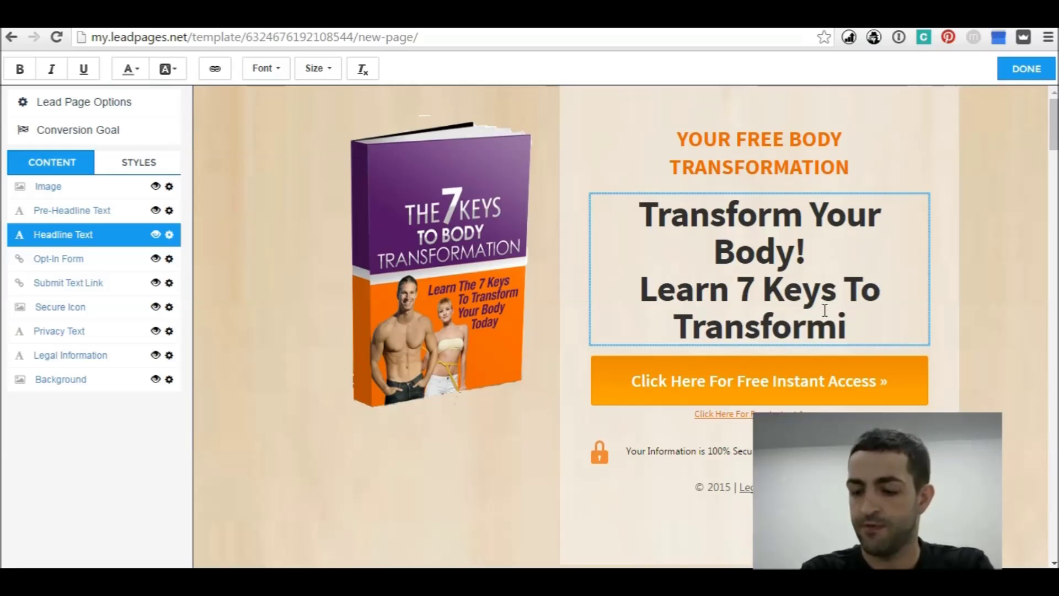
pyautogui.write('ng Your B')
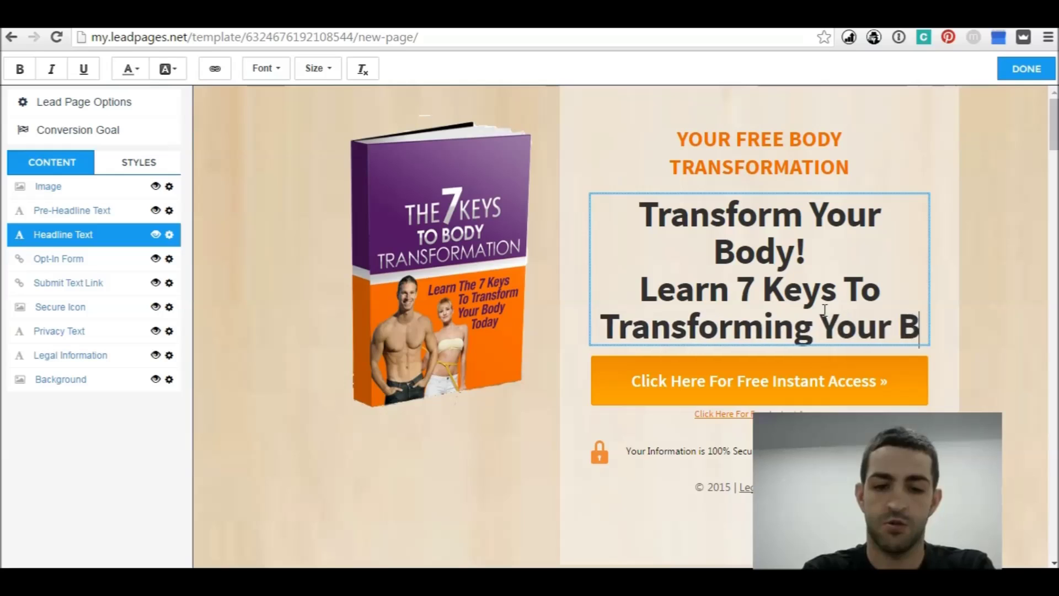
pyautogui.write('ody Today')
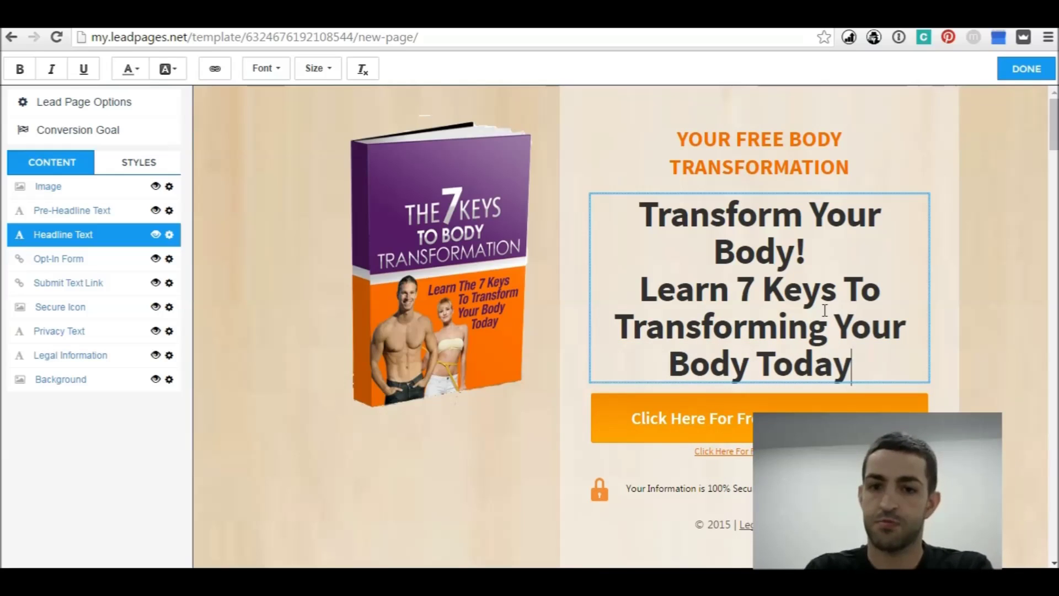
# Step: Change the opt-in button's link text to "Click Here To Find Out How! >>" and apply the link options
pyautogui.scroll(-2, 898, 315)
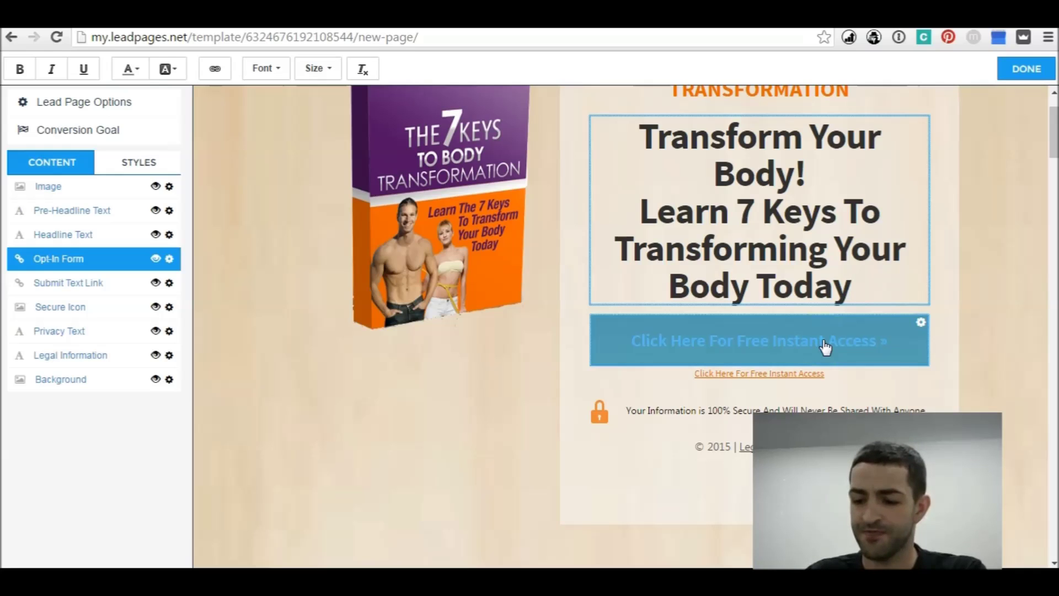
pyautogui.click(843, 358)
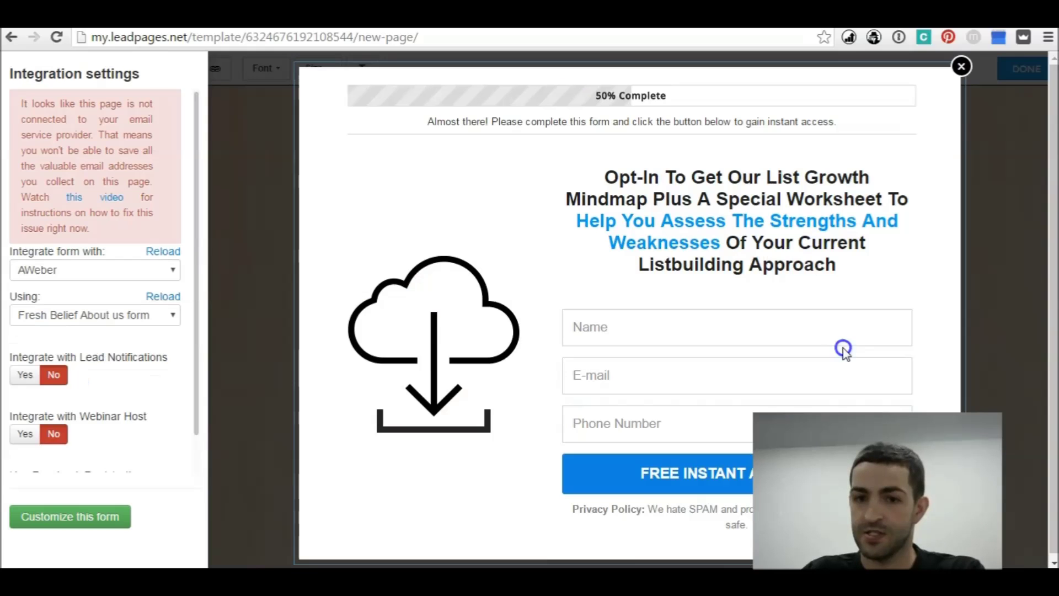
pyautogui.click(961, 66)
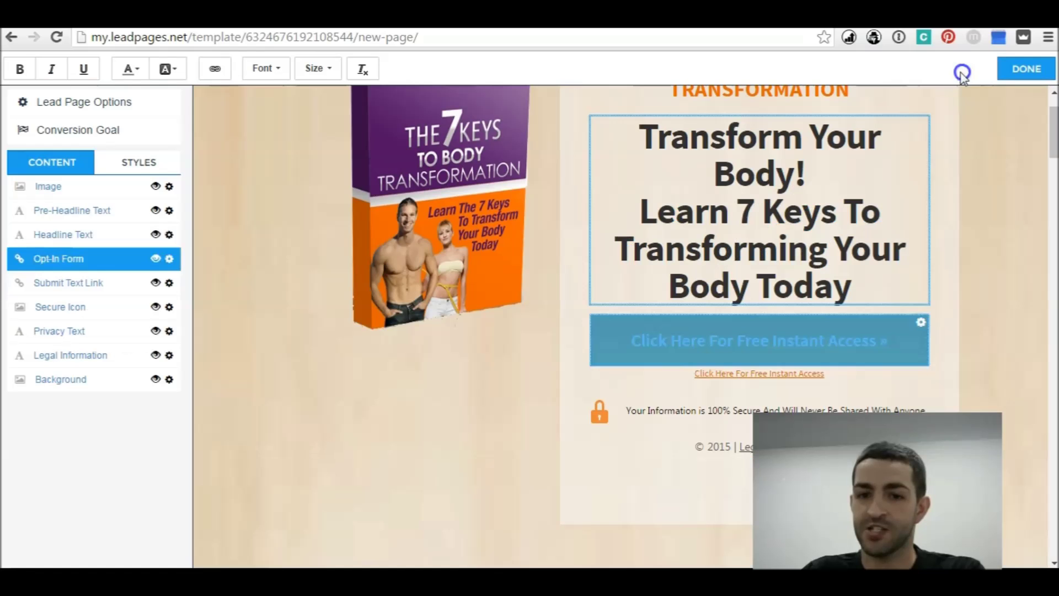
pyautogui.click(921, 324)
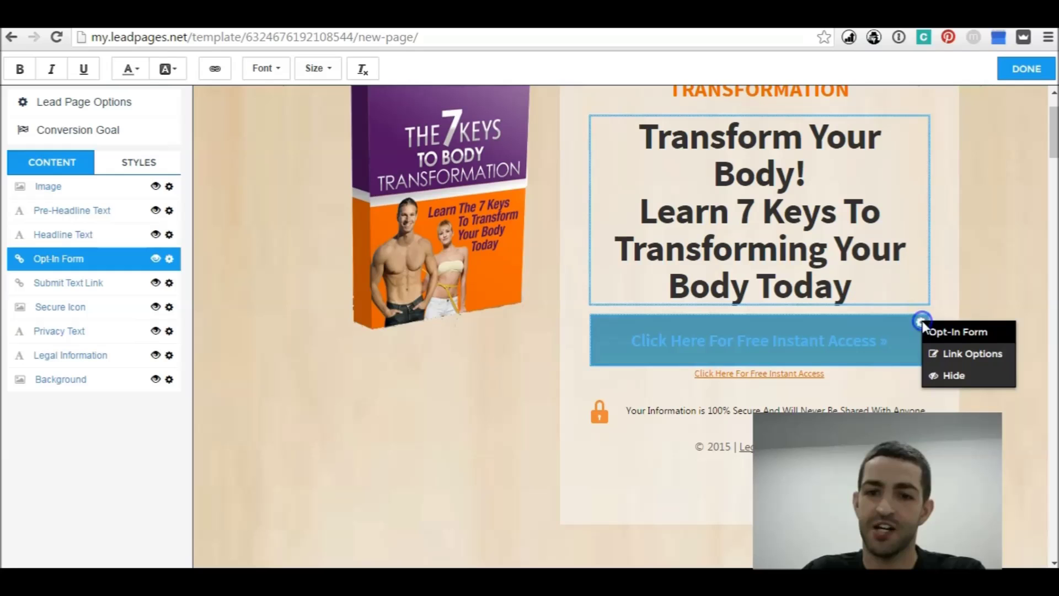
pyautogui.click(970, 353)
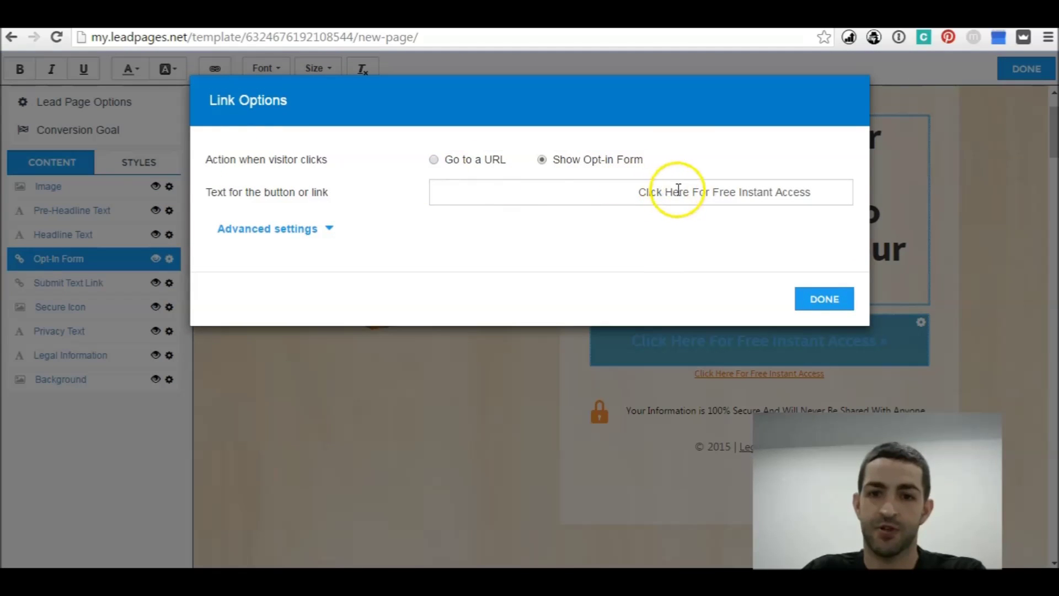
pyautogui.click(696, 194)
pyautogui.moveTo(696, 194); pyautogui.dragTo(813, 189)
pyautogui.write('T')
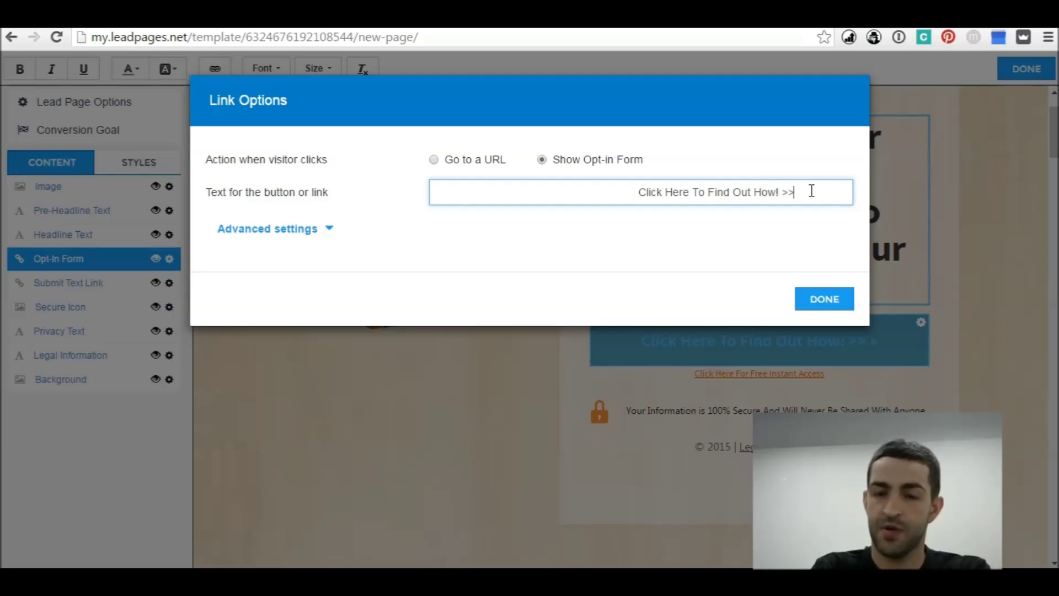
pyautogui.click(817, 299)
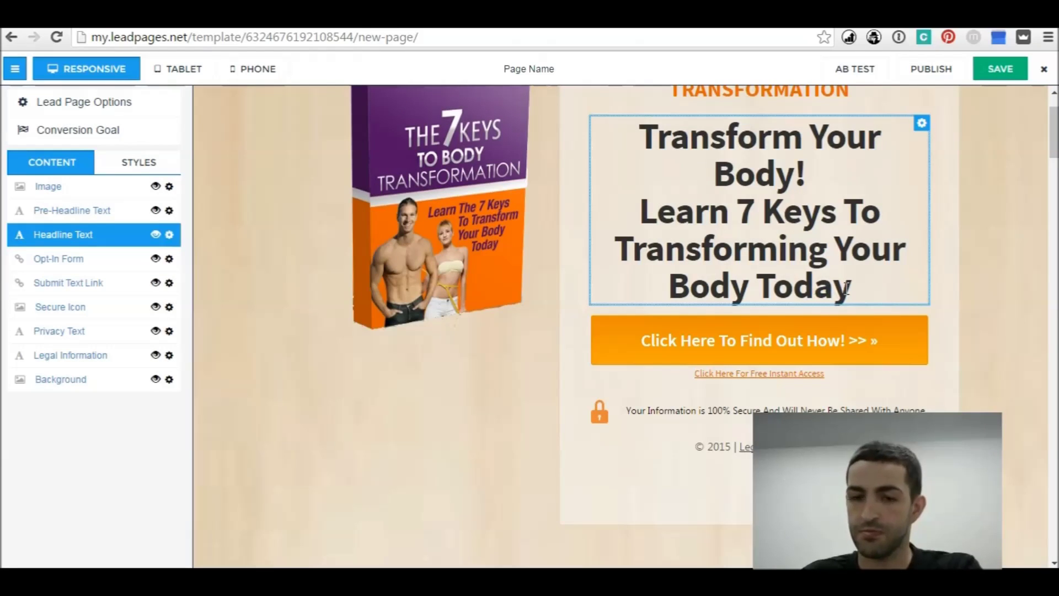
# Step: Replace the title of the pop-up opt-in form with "Where Would You Like Your Book To Be Sent?"
pyautogui.click(805, 342)
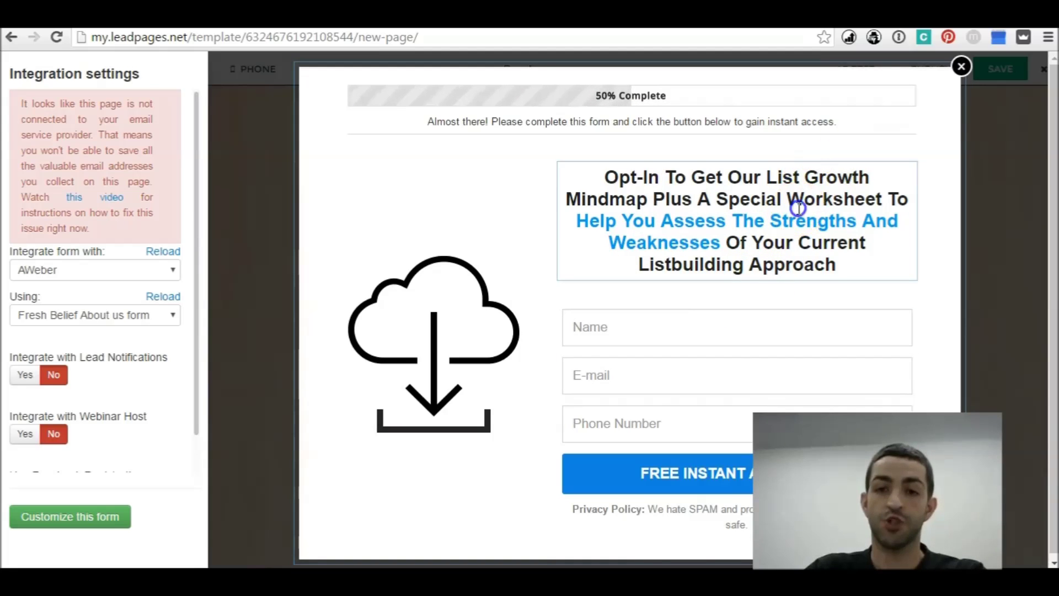
pyautogui.click(795, 208)
pyautogui.hotkey('ctrl', 'a')
pyautogui.click(119, 221)
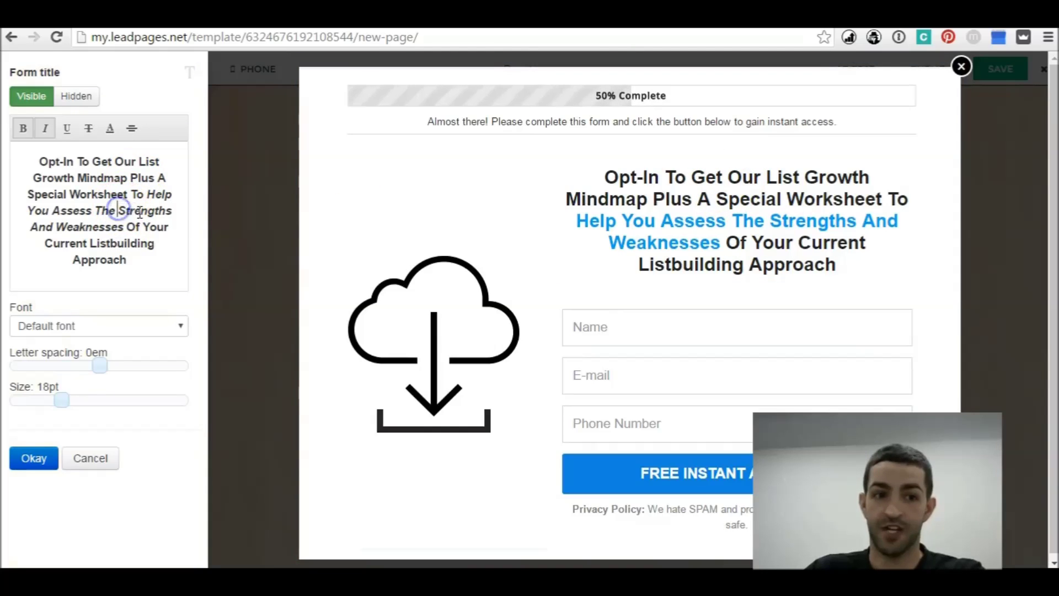
pyautogui.hotkey('ctrl', 'a')
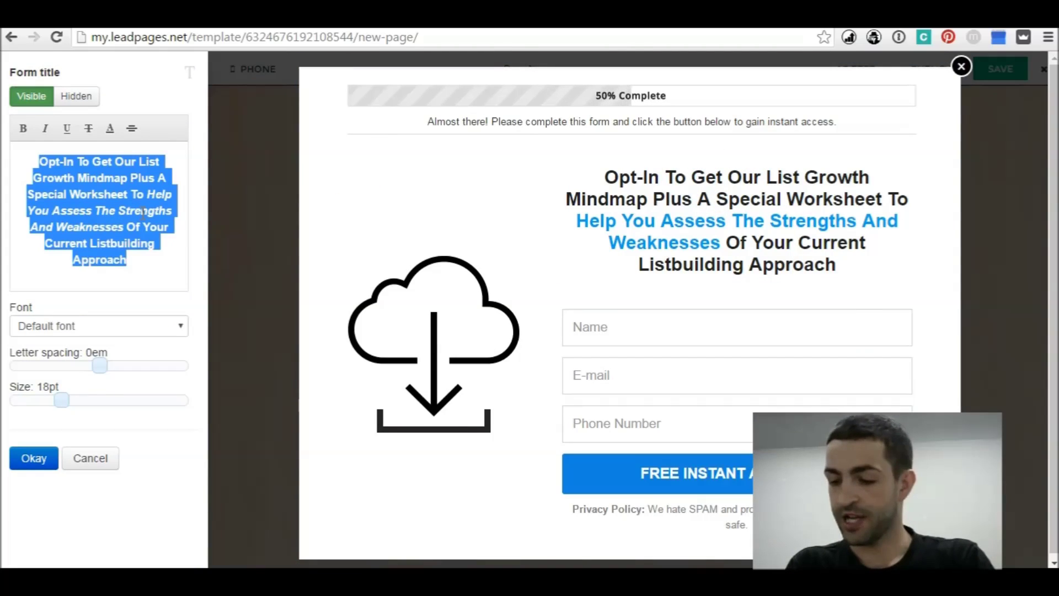
pyautogui.write('Wh')
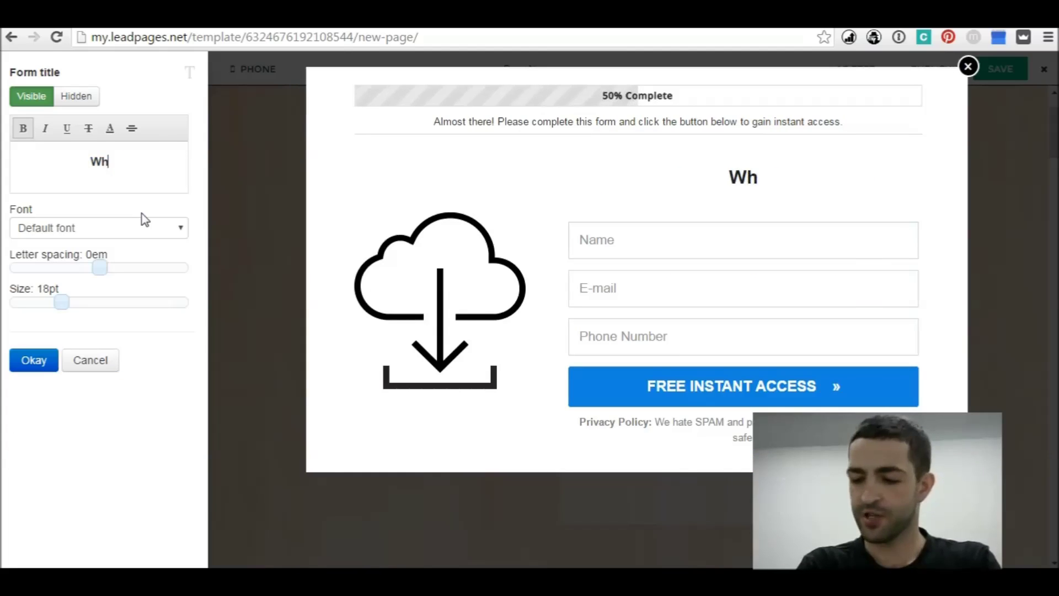
pyautogui.write('ere Would ')
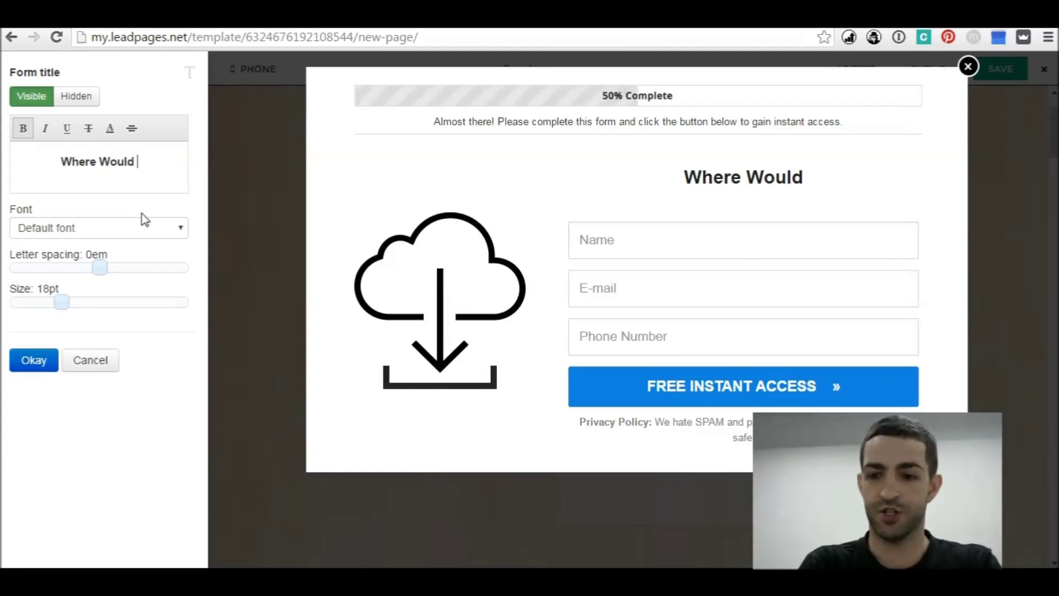
pyautogui.write('Your')
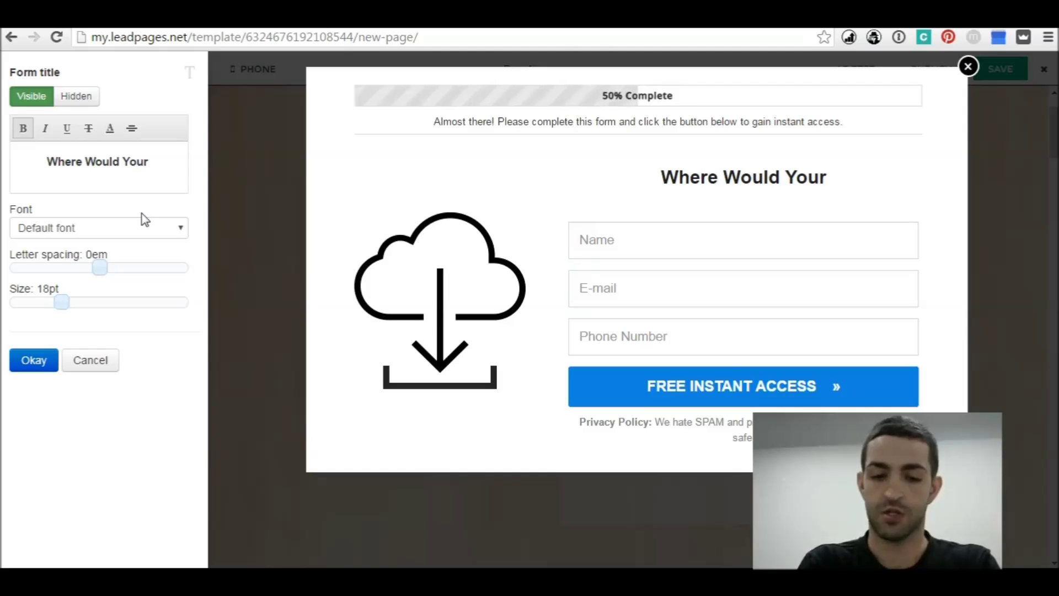
pyautogui.press('BackSpace')
pyautogui.press('BackSpace')
pyautogui.press('BackSpace')
pyautogui.press('BackSpace')
pyautogui.press('BackSpace')
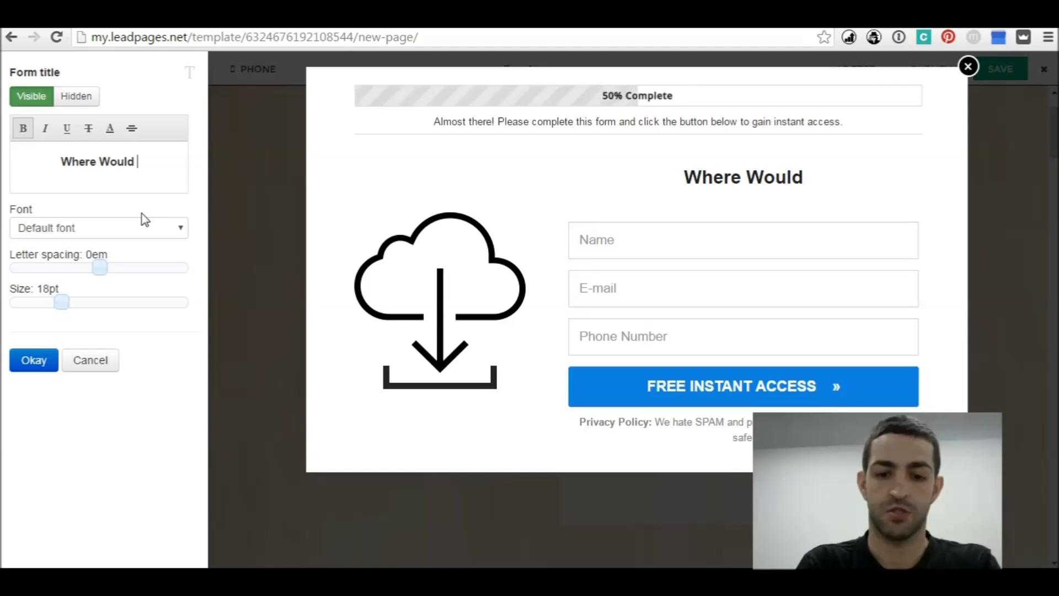
pyautogui.write('You L')
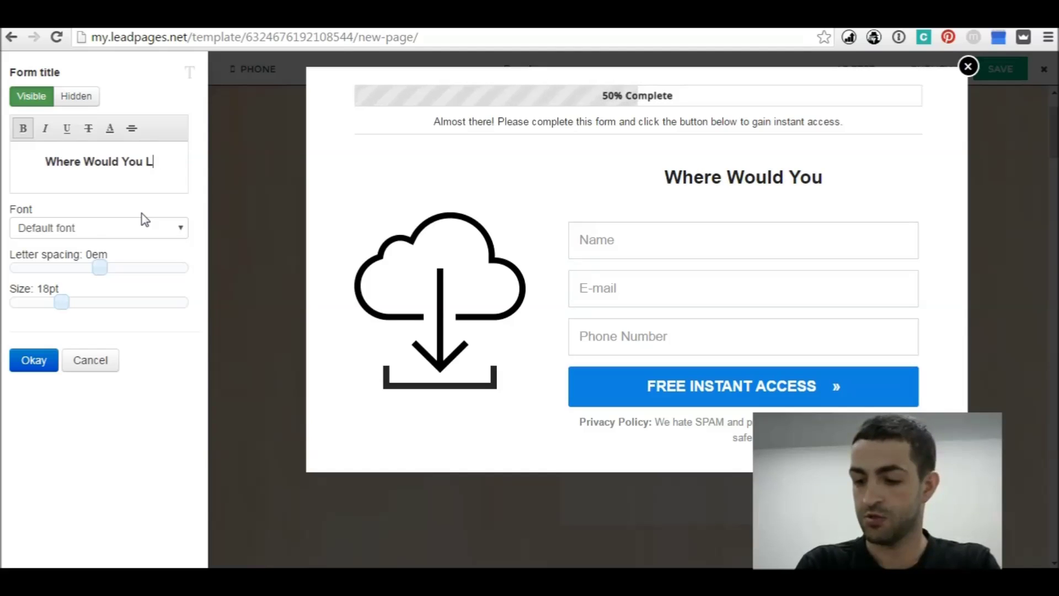
pyautogui.write('i')
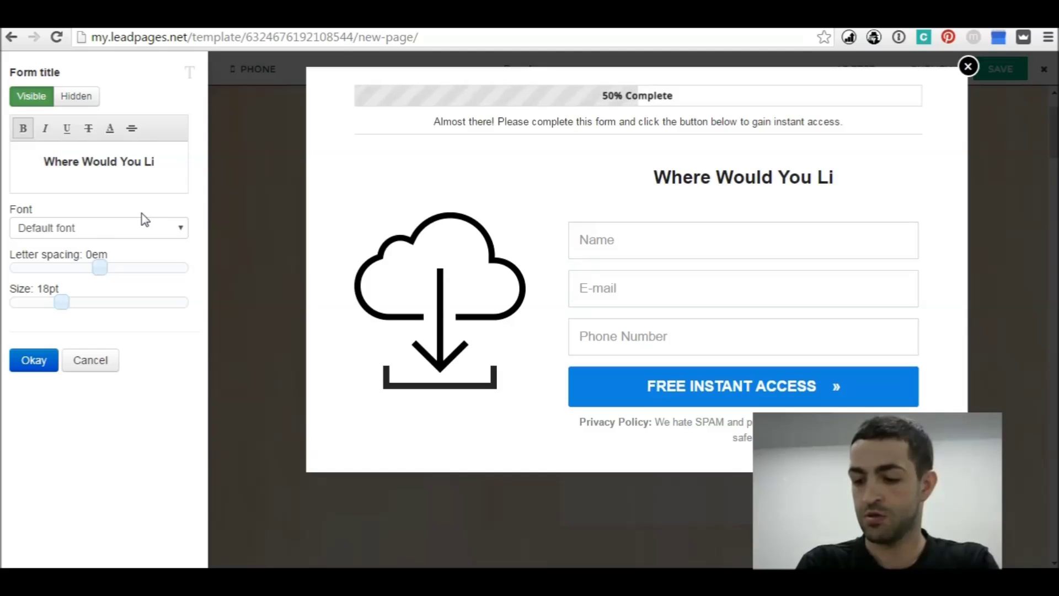
pyautogui.write('k')
pyautogui.write('Y')
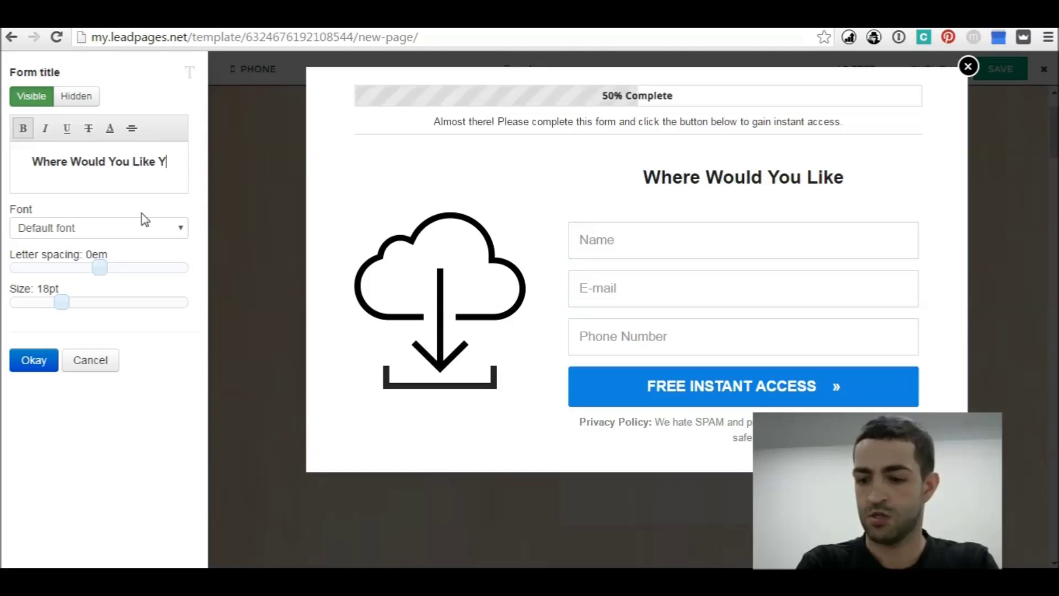
pyautogui.write('our Book')
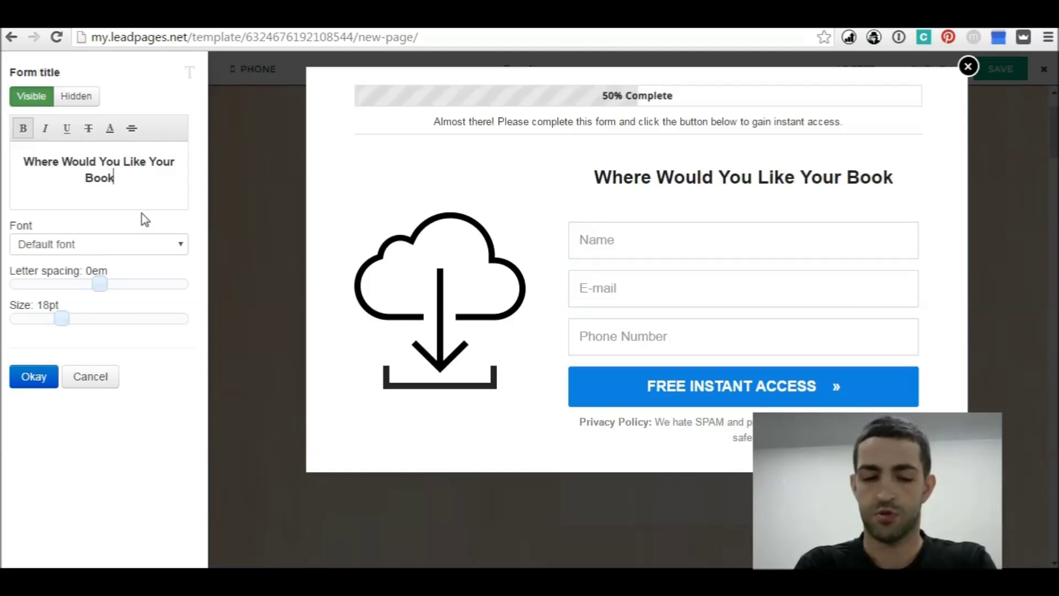
pyautogui.write(' To Be Sent')
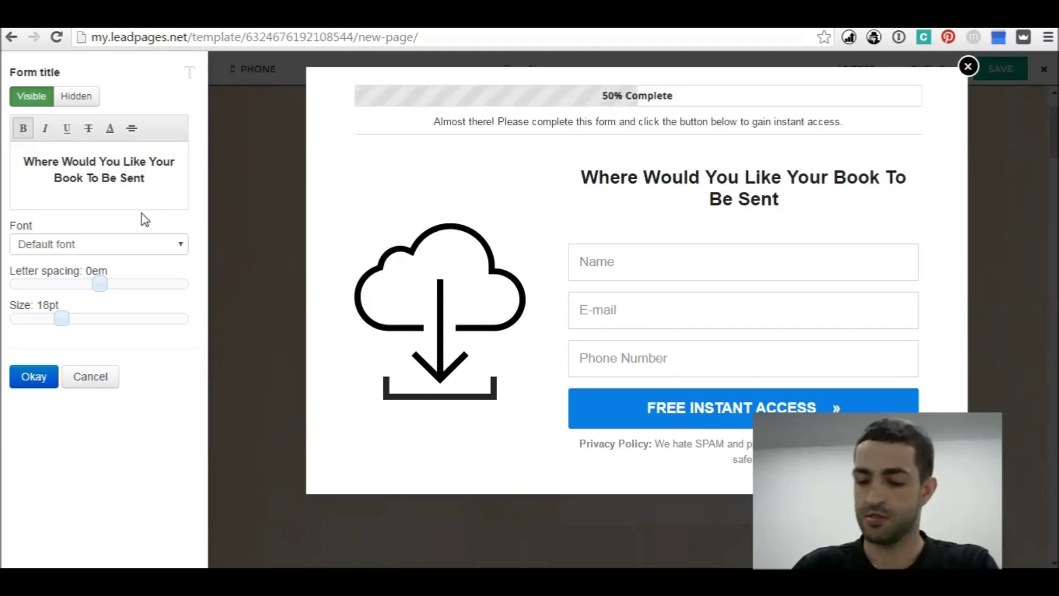
pyautogui.write('?')
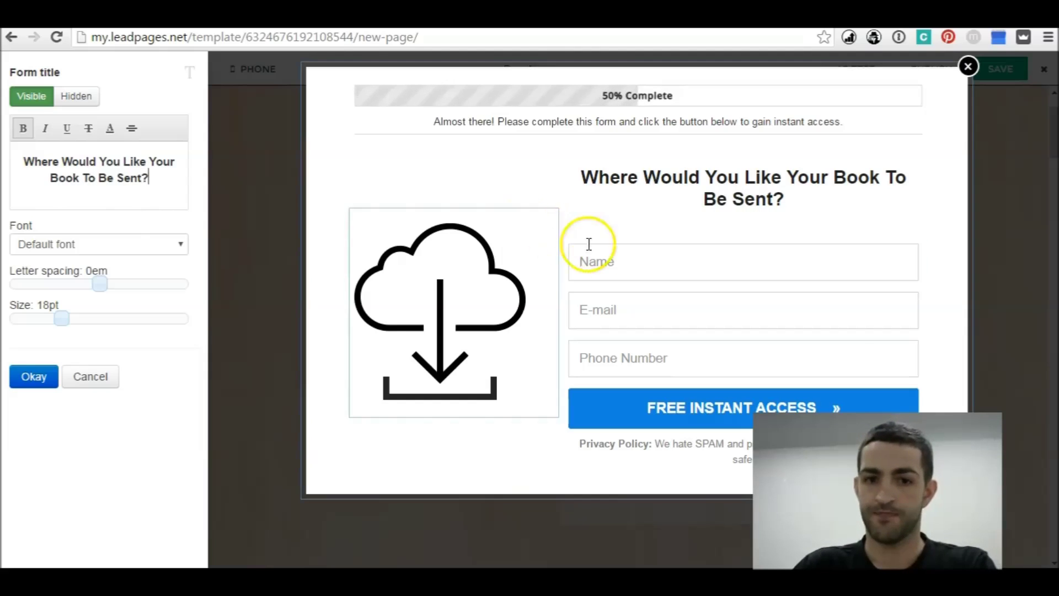
# Step: Remove the phone number field from the opt-in form and change the submit button text to "SEND ME MY BOOK"
pyautogui.click(910, 349)
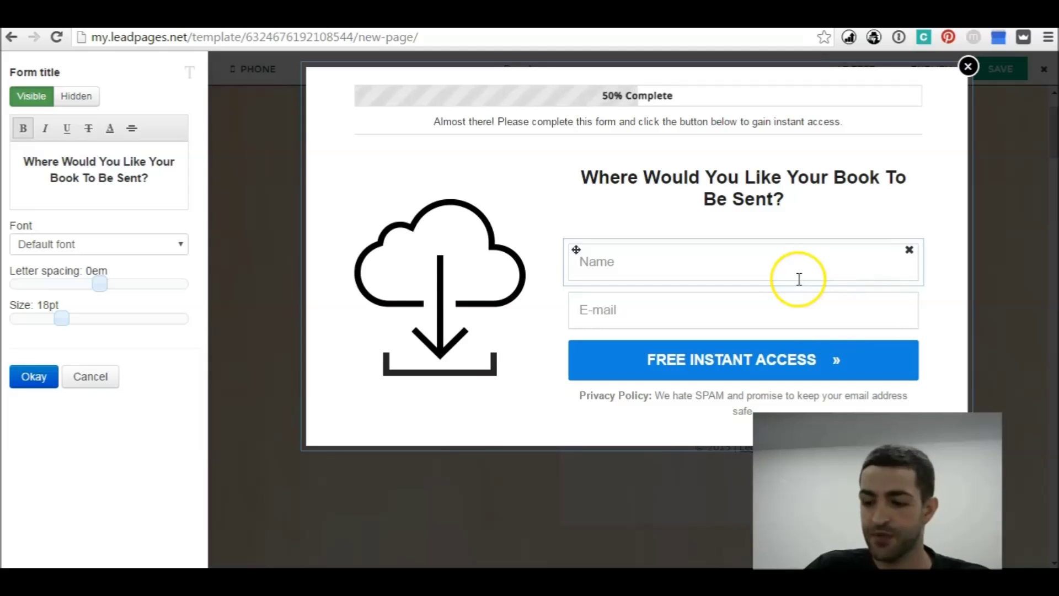
pyautogui.click(801, 363)
pyautogui.moveTo(138, 134); pyautogui.dragTo(18, 135)
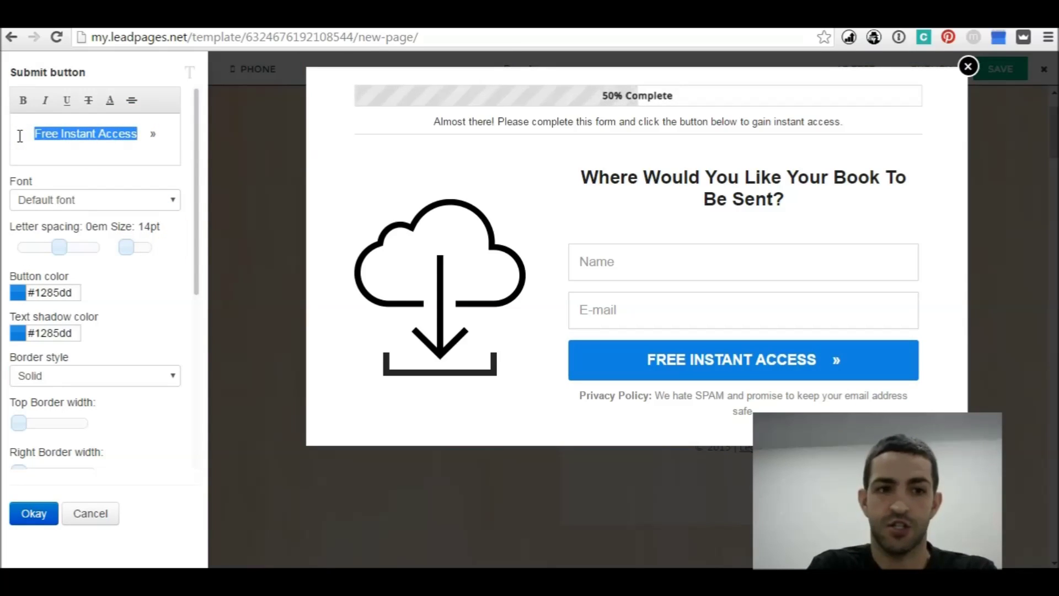
pyautogui.write('SEND ME MY')
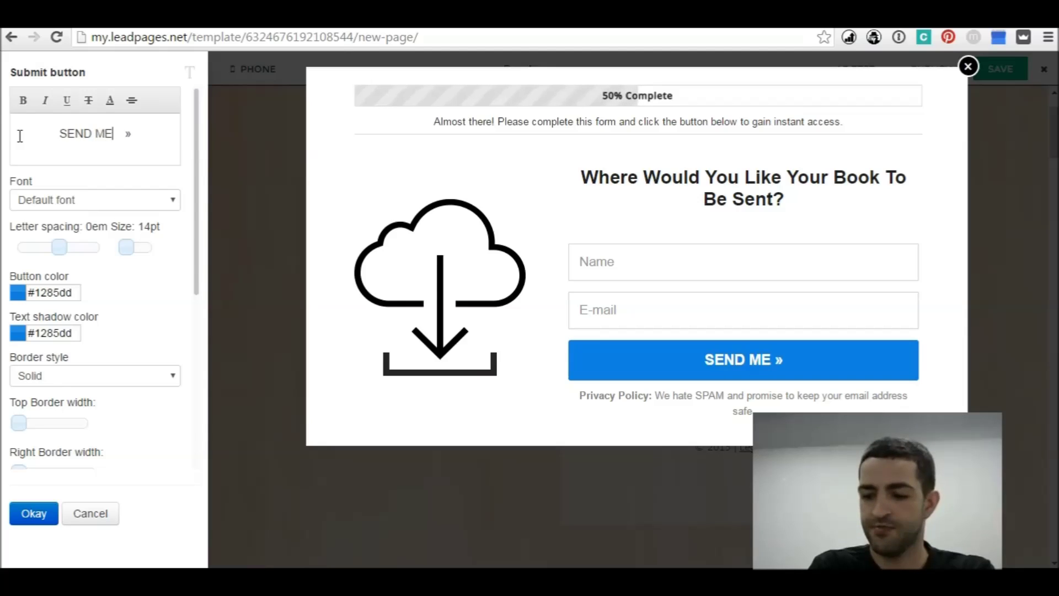
pyautogui.write(' BOOK')
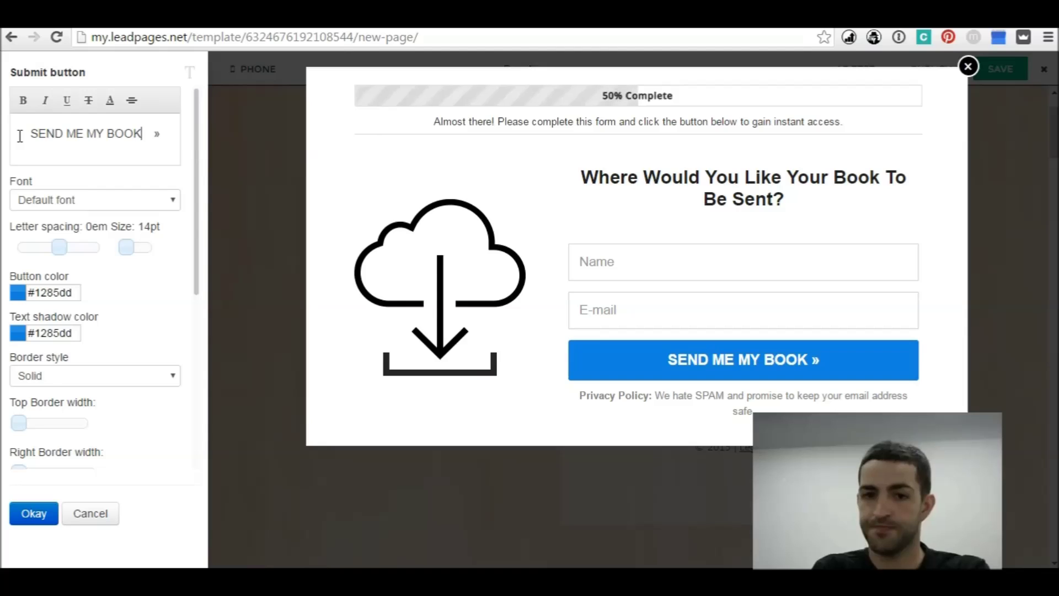
# Step: Hide the download image in the pop-up opt-in form and apply the change
pyautogui.click(487, 261)
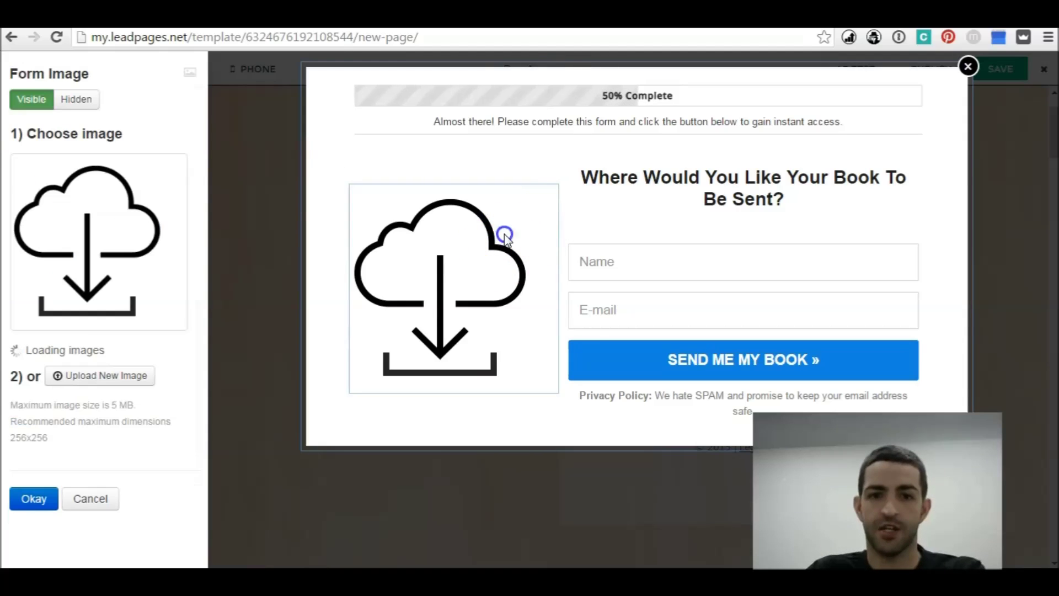
pyautogui.click(77, 100)
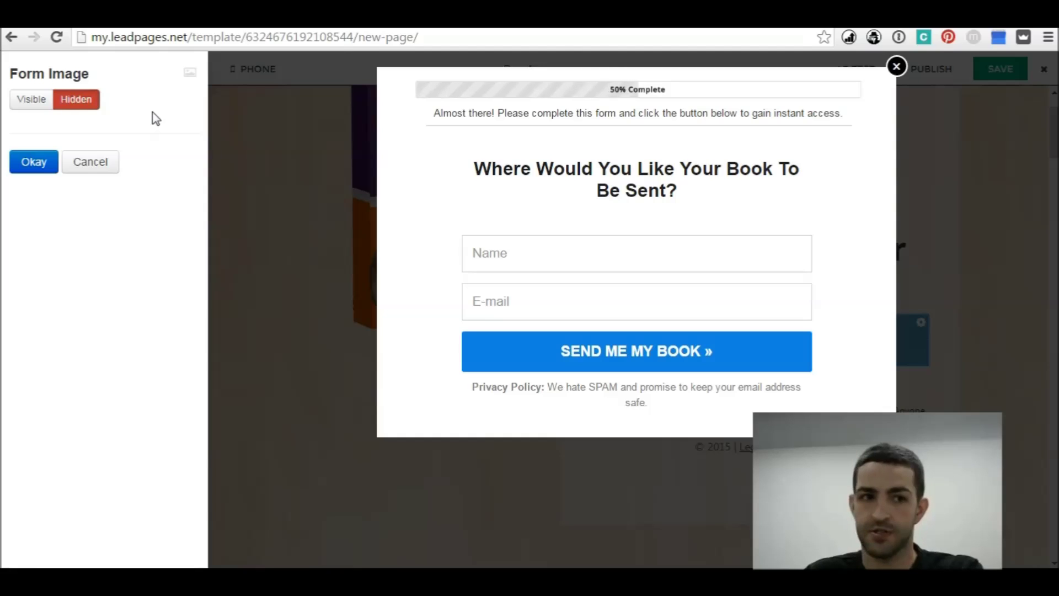
pyautogui.click(32, 162)
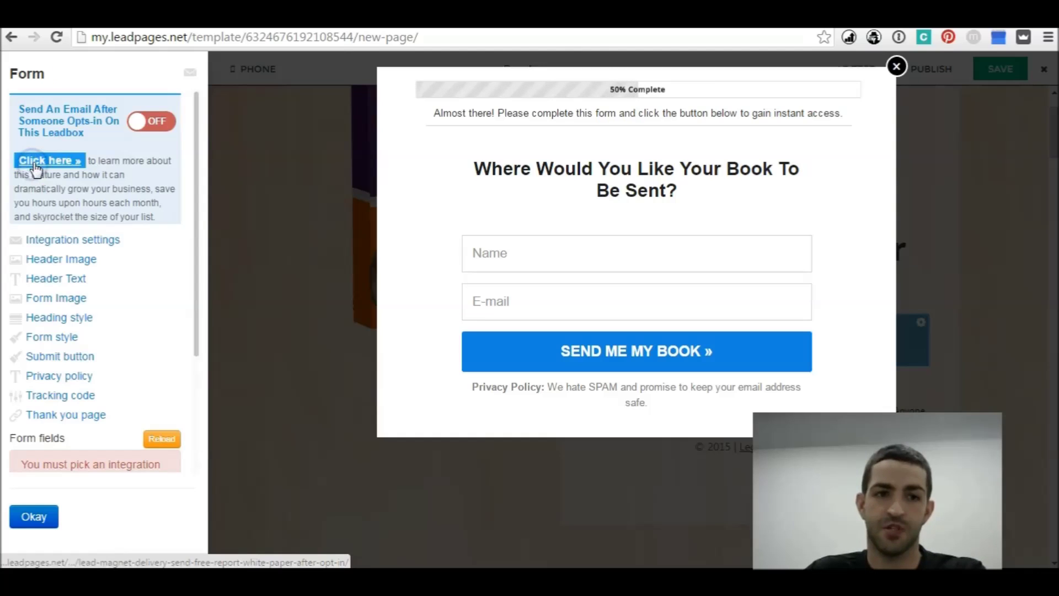
# Step: Enable the email sent after opt-in with "The 7 Keys To Body Transformation" as lead magnet, and review its email settings
pyautogui.click(157, 126)
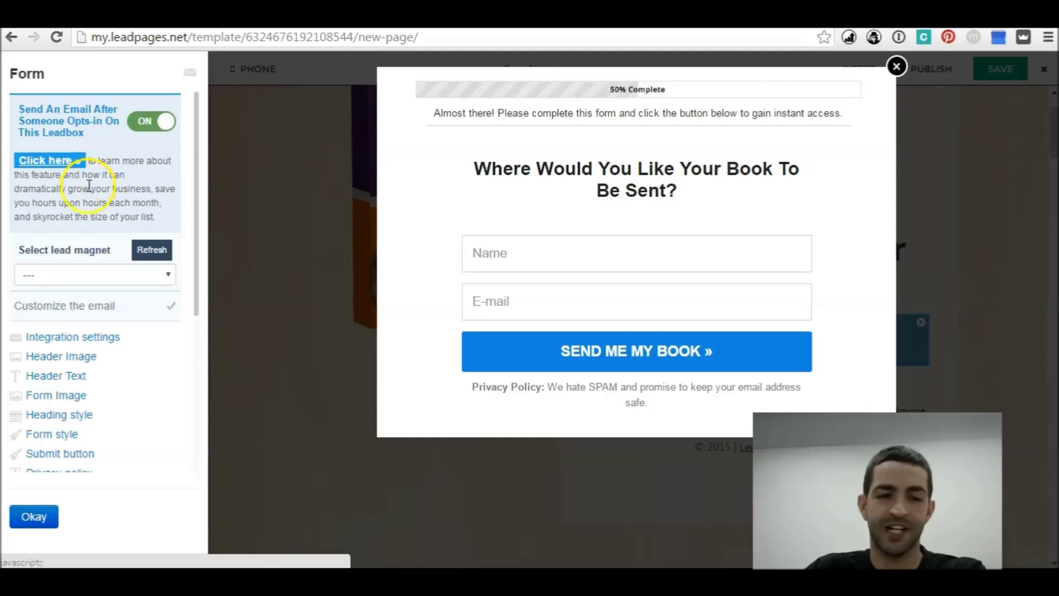
pyautogui.click(160, 281)
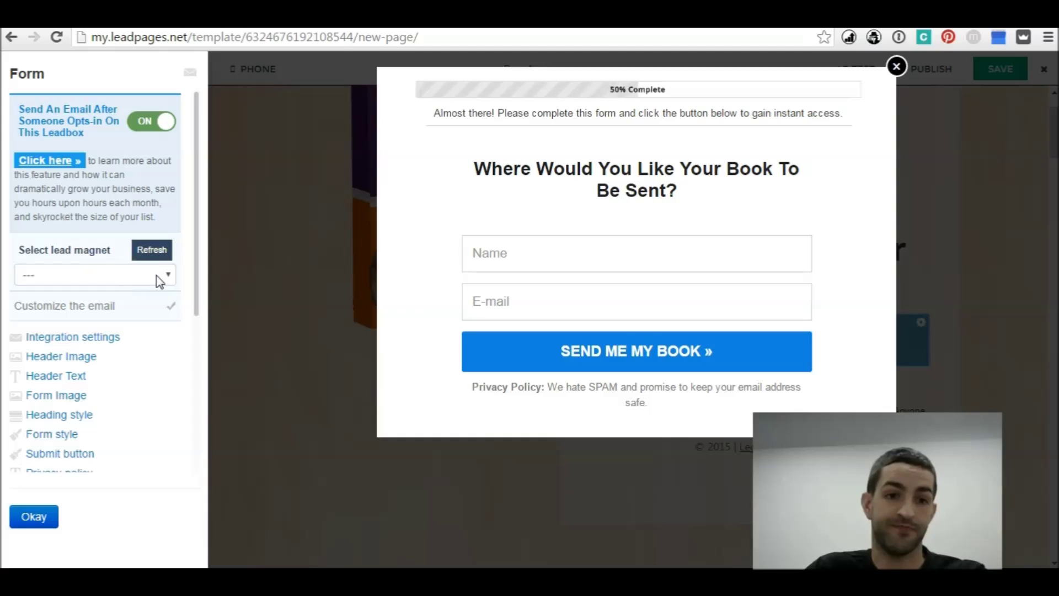
pyautogui.click(181, 337)
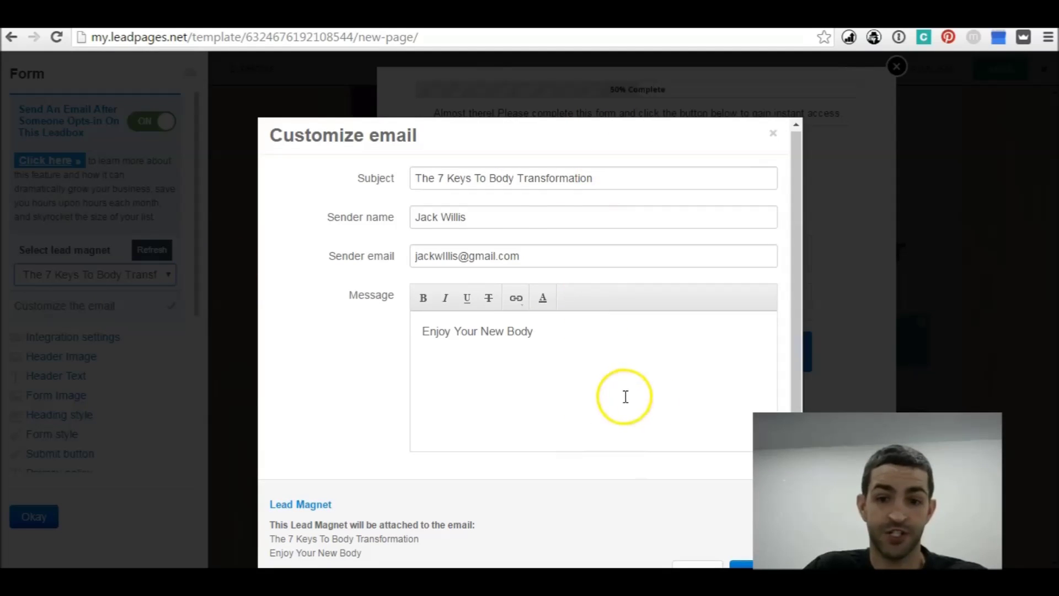
pyautogui.scroll(-1, 625, 396)
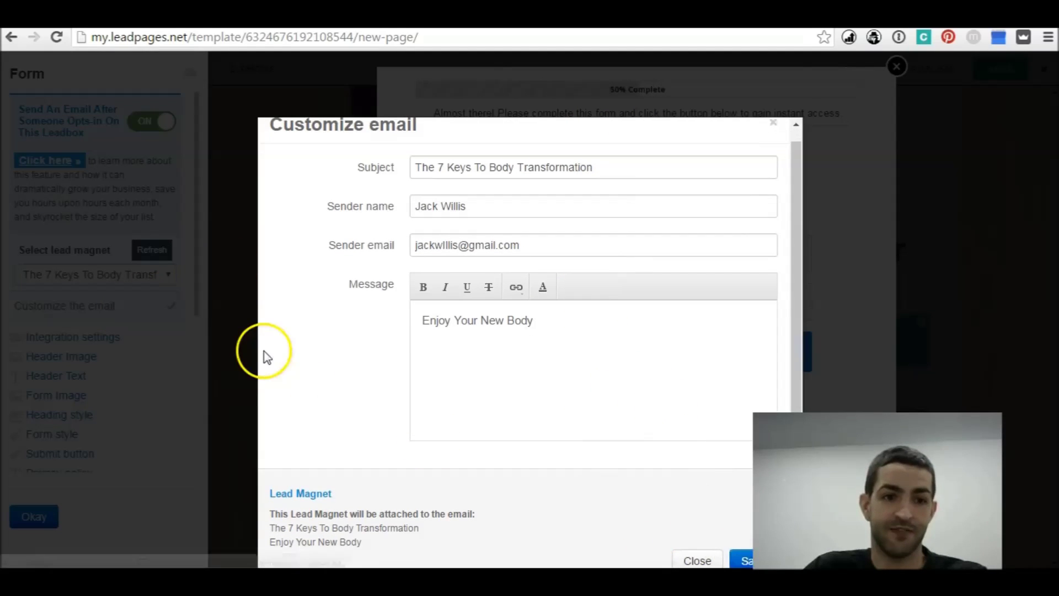
pyautogui.click(265, 353)
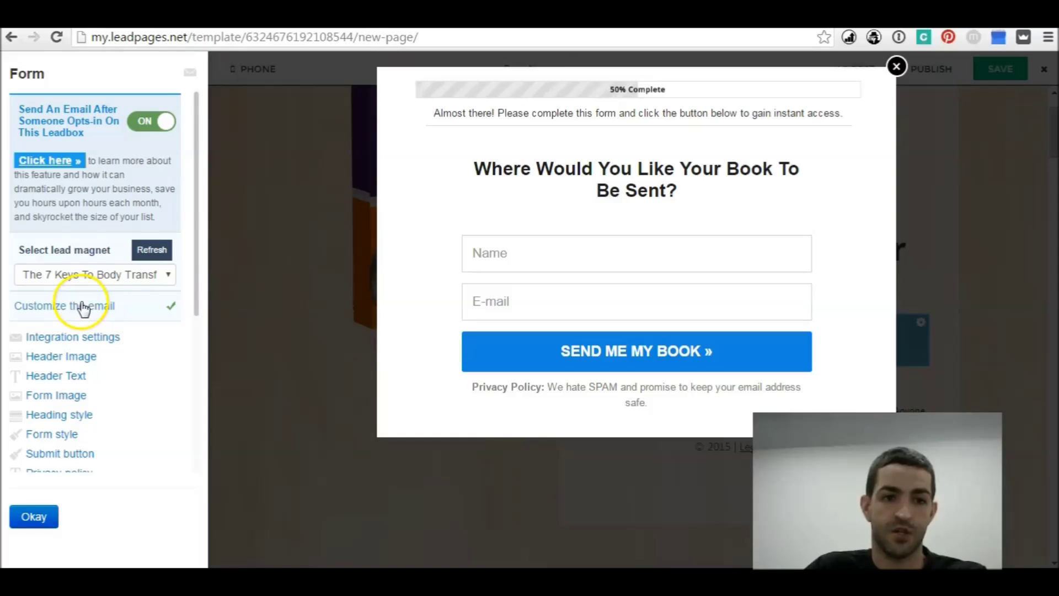
# Step: Integrate the opt-in form with AWeber's "Weight Loss Form" and apply the form settings
pyautogui.click(106, 338)
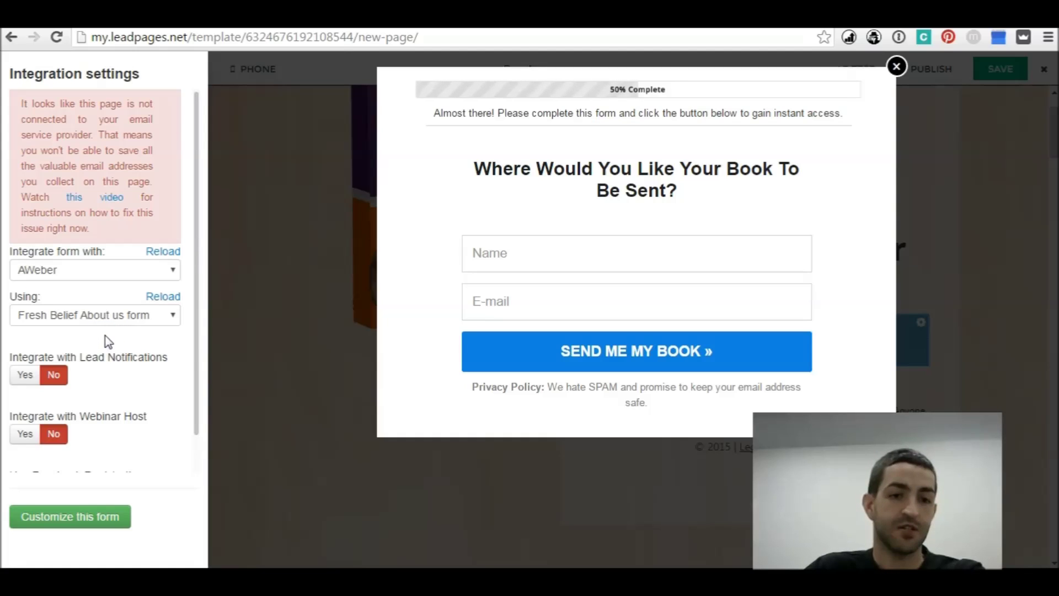
pyautogui.click(150, 325)
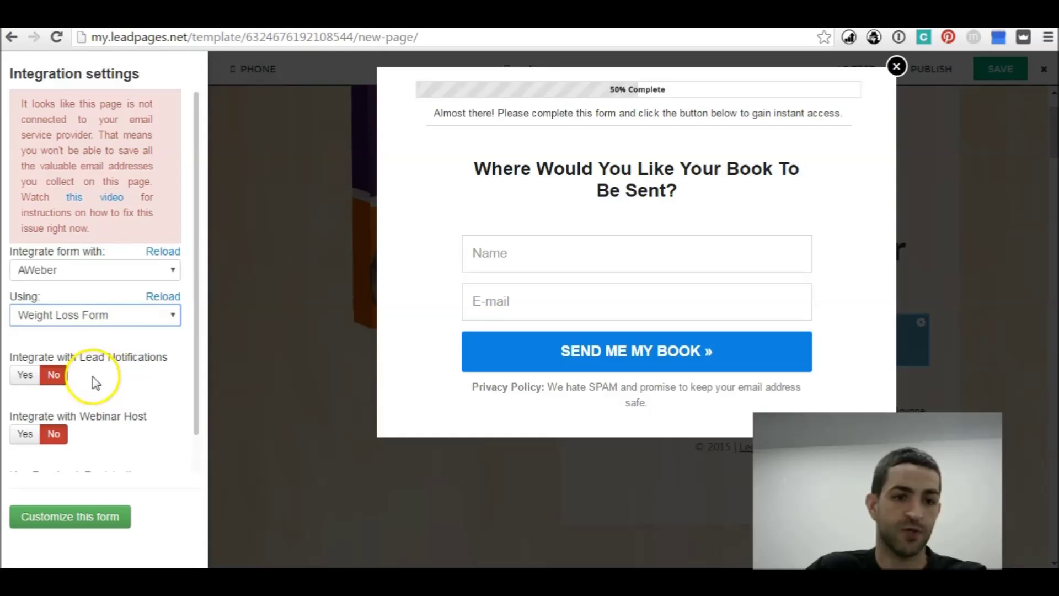
pyautogui.click(69, 504)
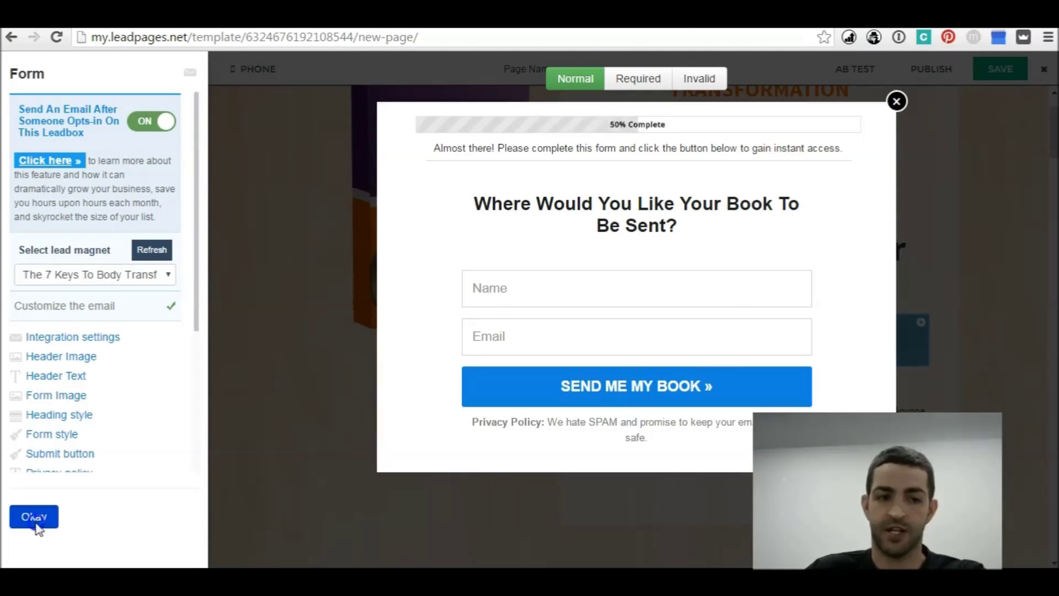
pyautogui.click(34, 519)
# Step: Change the copyright year in the page's legal information line to 2016 and finish editing the text
pyautogui.scroll(-1, 716, 426)
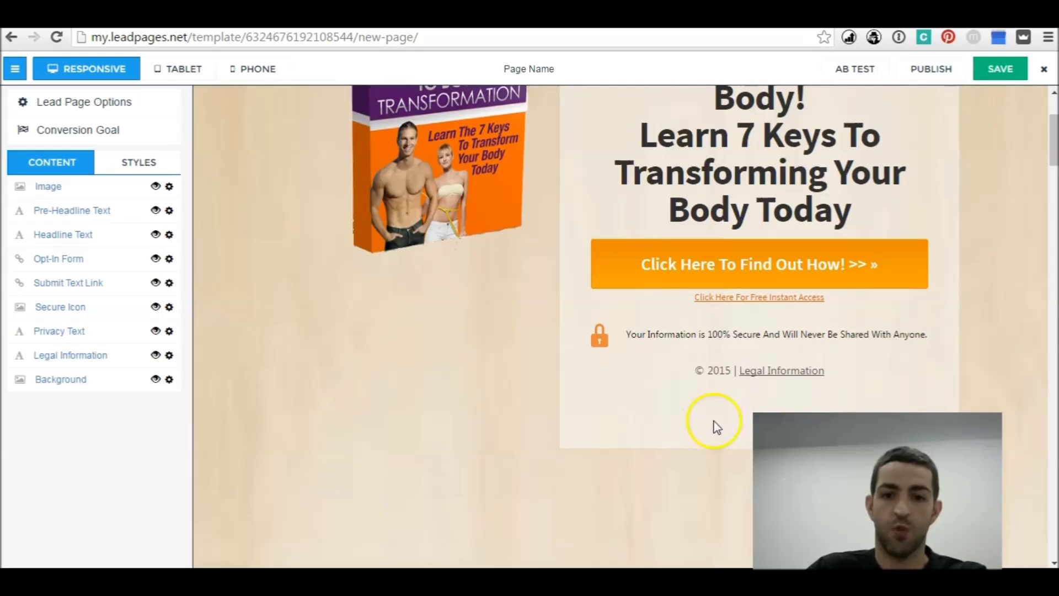
pyautogui.click(726, 368)
pyautogui.press('BackSpace')
pyautogui.write('6')
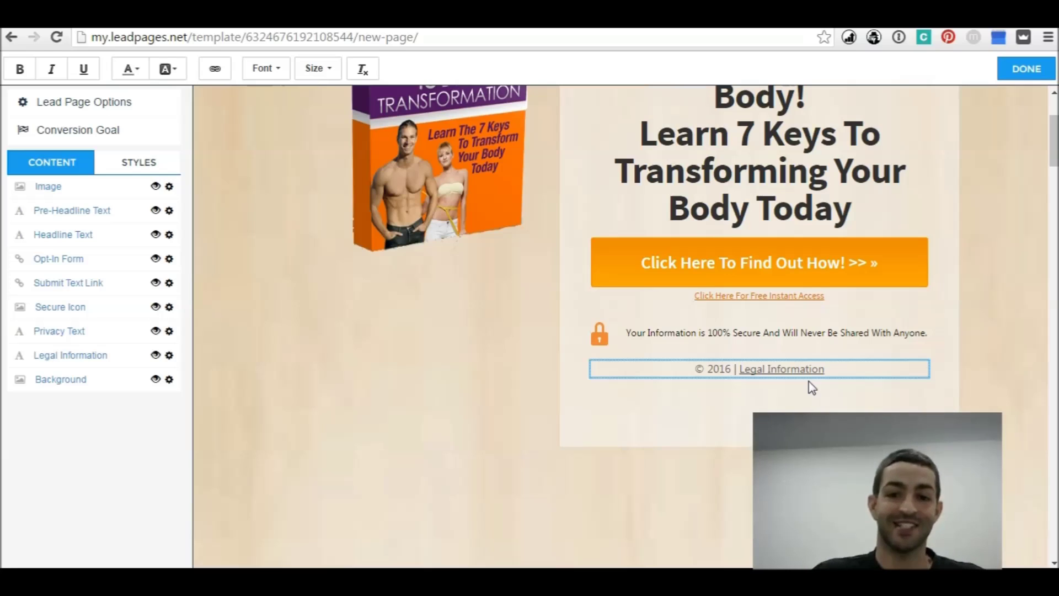
pyautogui.scroll(3, 537, 506)
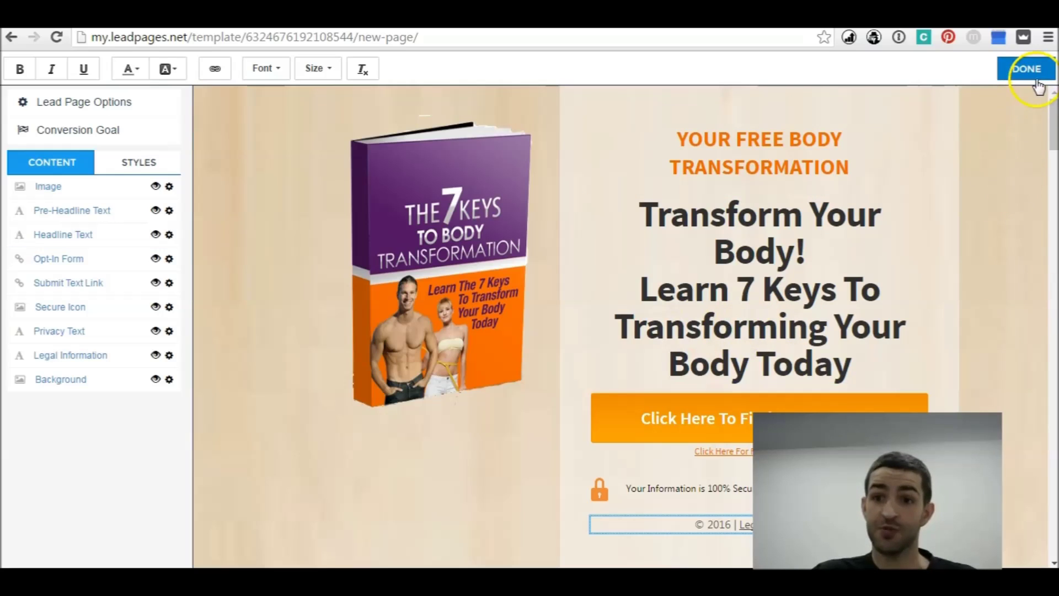
pyautogui.click(1026, 68)
# Step: Name the page "Weight Loss" in its options and save the page
pyautogui.click(653, 131)
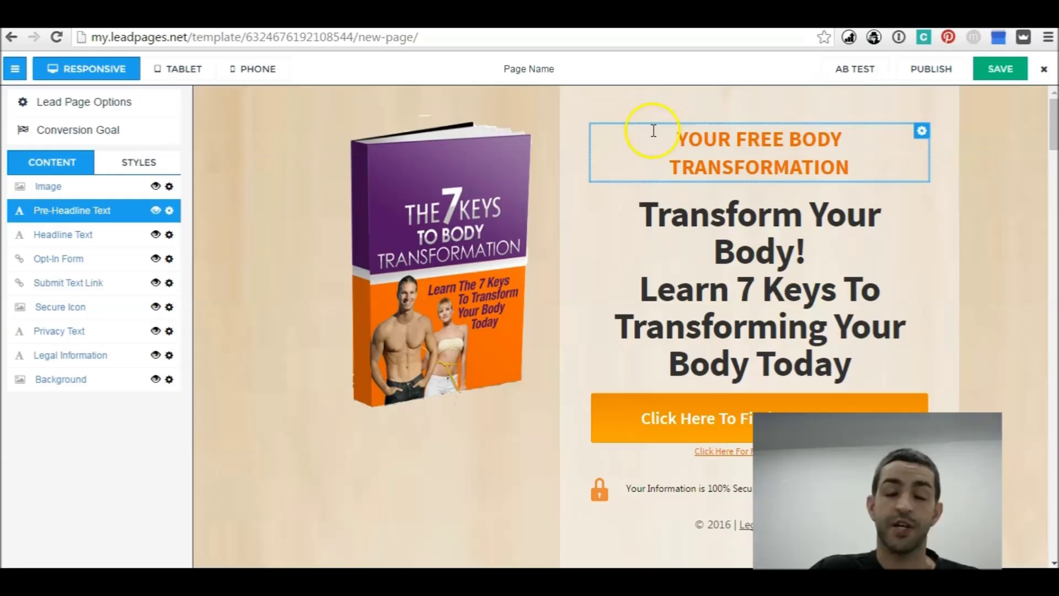
pyautogui.click(541, 69)
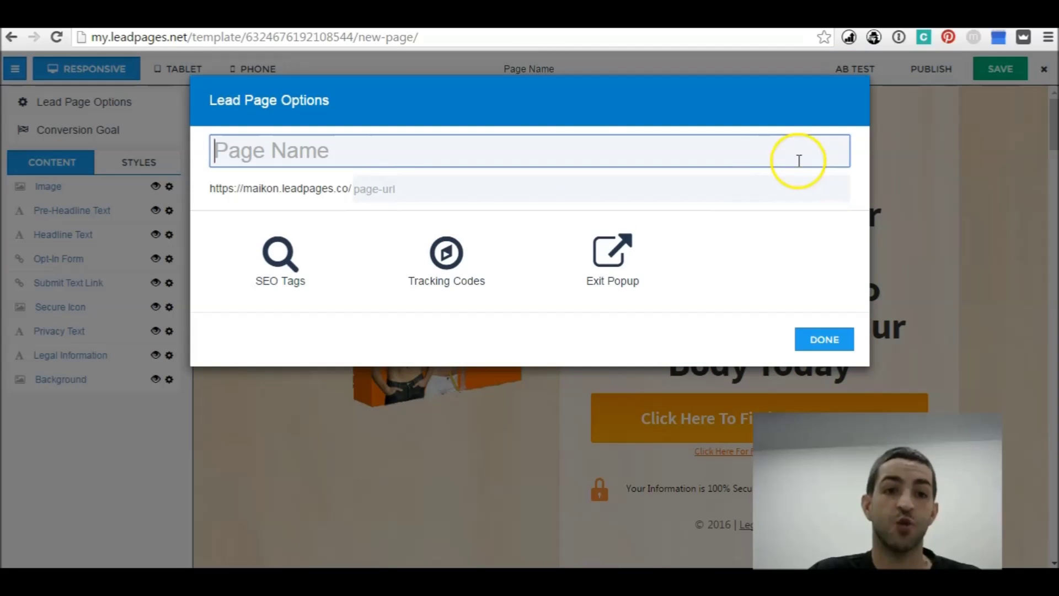
pyautogui.write('wEI')
pyautogui.press('BackSpace')
pyautogui.press('BackSpace')
pyautogui.press('BackSpace')
pyautogui.write('Weight')
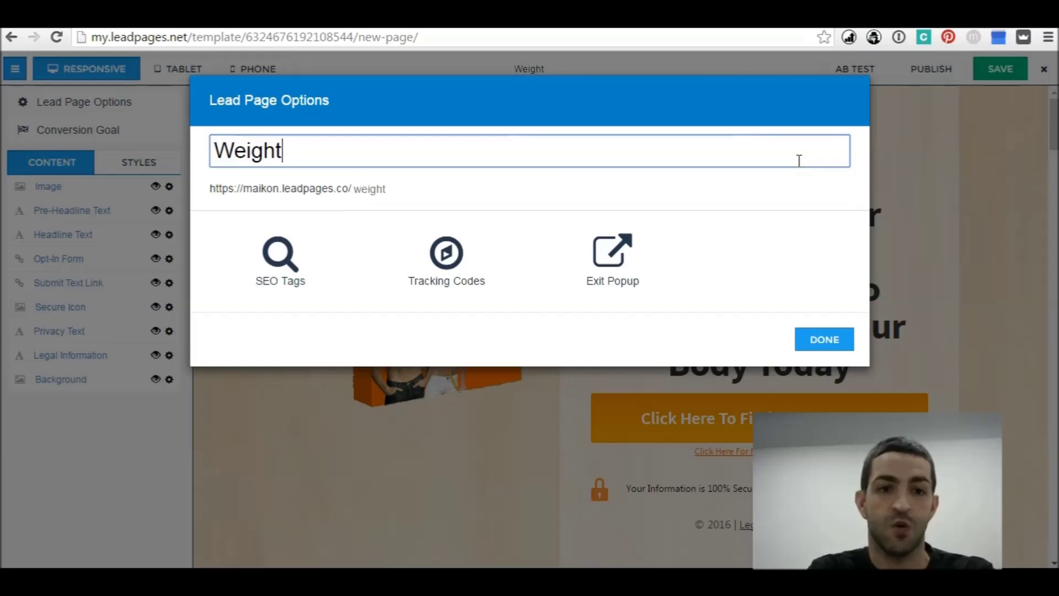
pyautogui.write(' Loss')
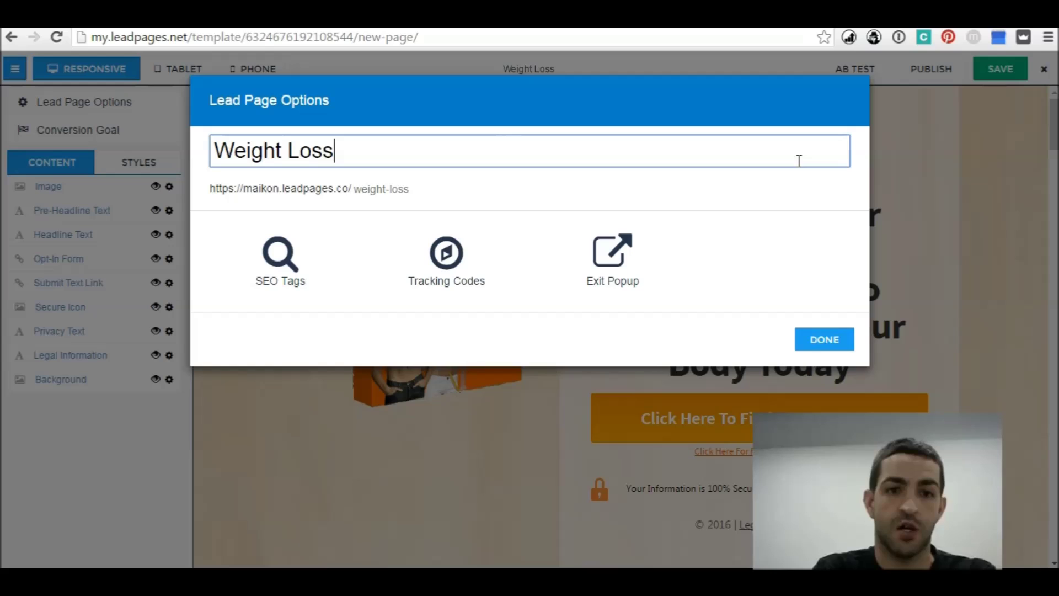
pyautogui.click(821, 345)
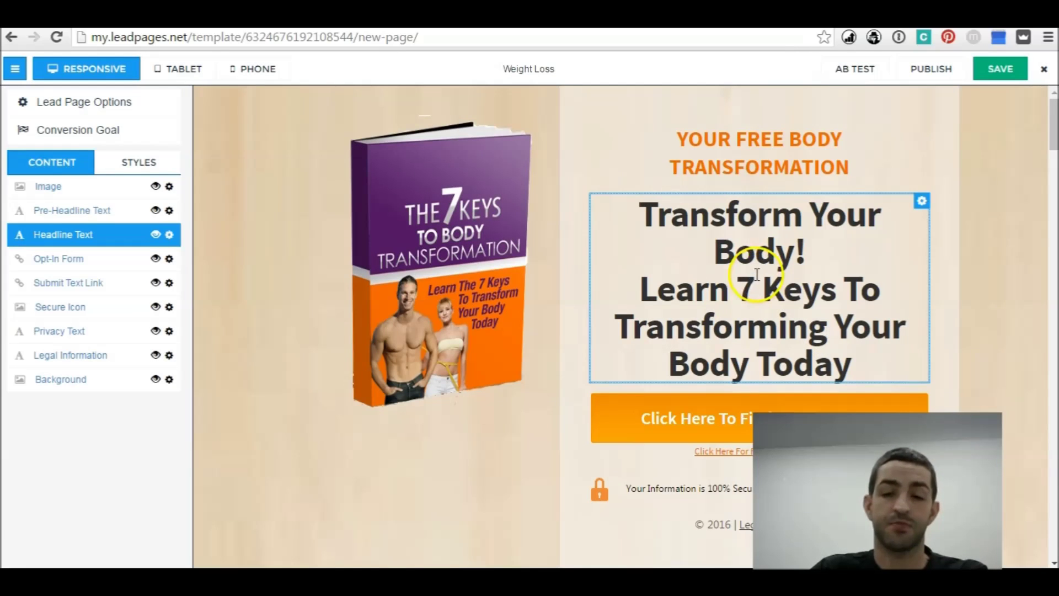
pyautogui.click(1007, 73)
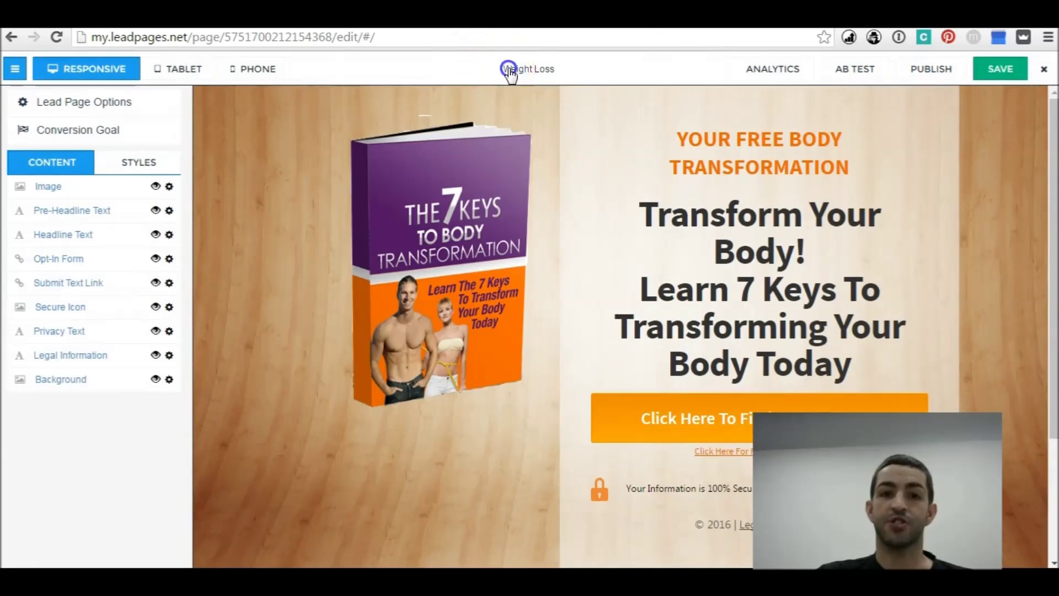
# Step: Review the saved page's name, URL and SEO, tracking and exit popup options, and close them without changes
pyautogui.click(510, 69)
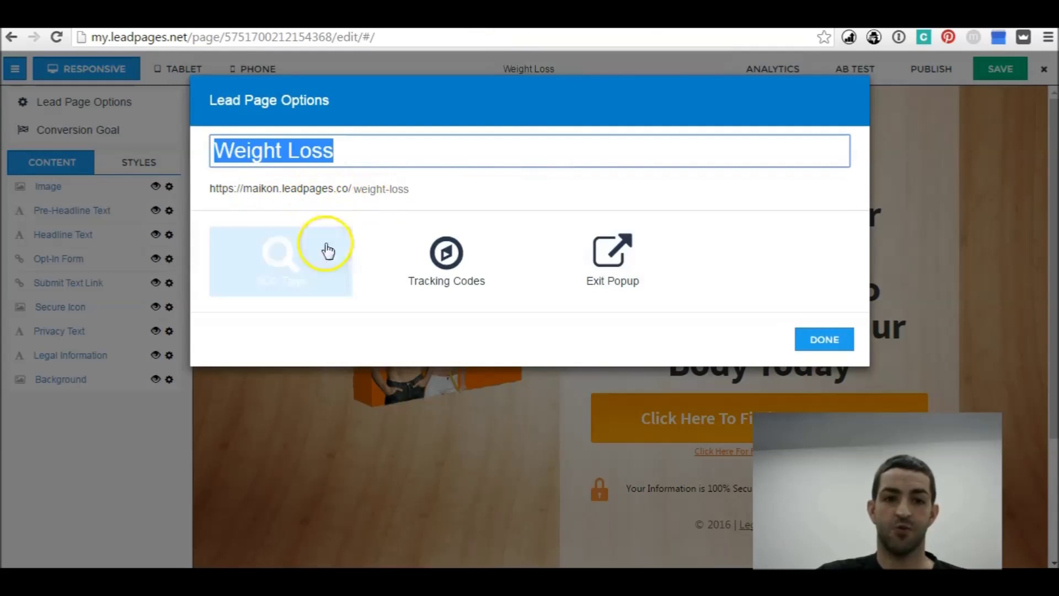
pyautogui.click(836, 341)
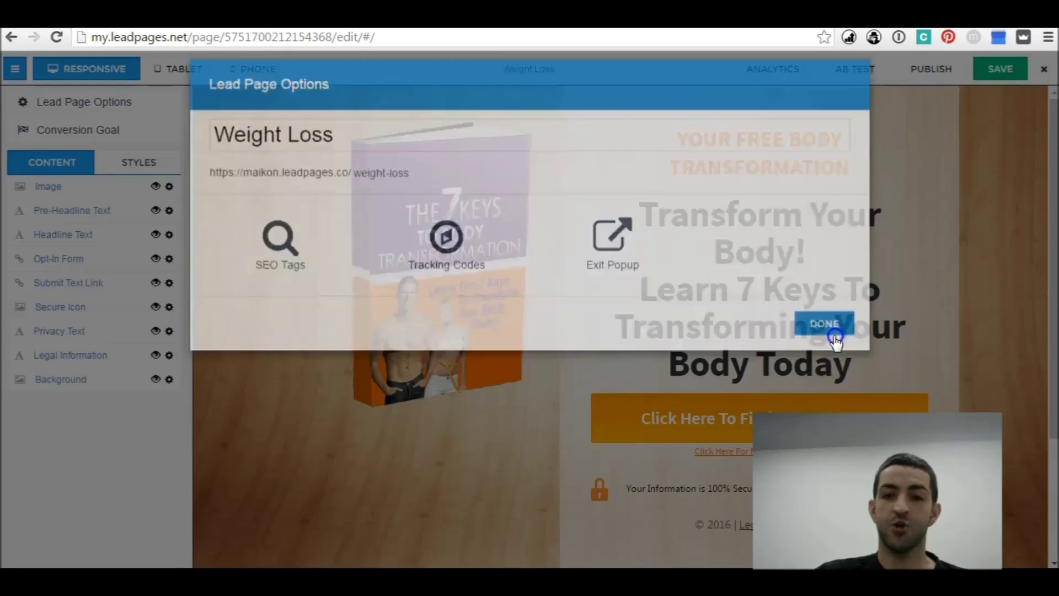